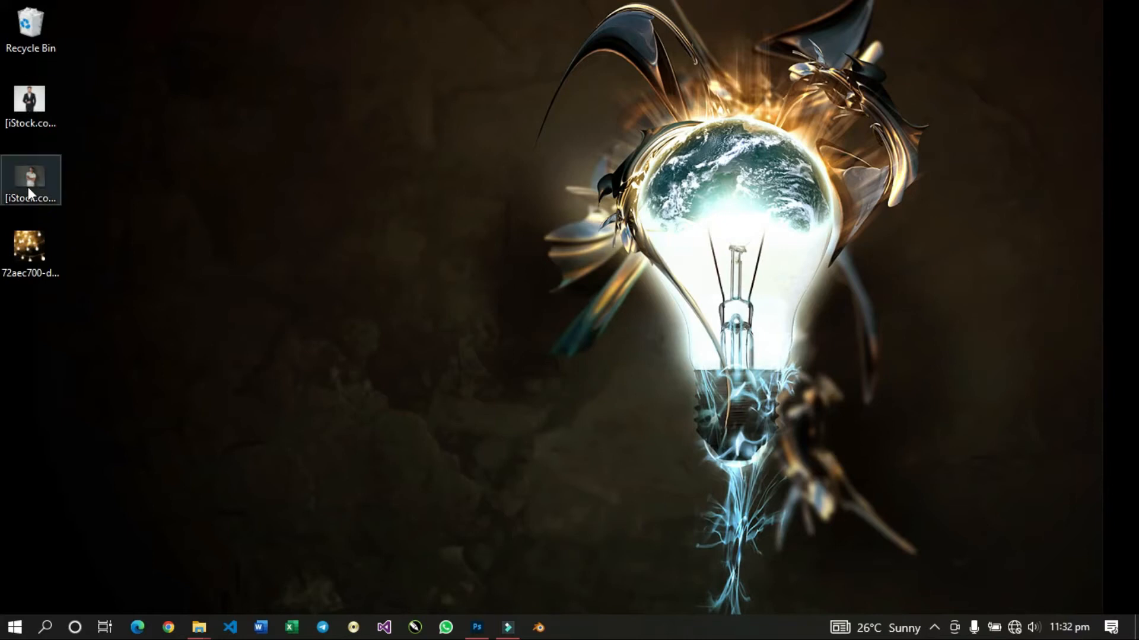
# Preview the suit portrait and the string-light image from the desktop, closing each one after viewing.
pyautogui.doubleClick(34, 118)
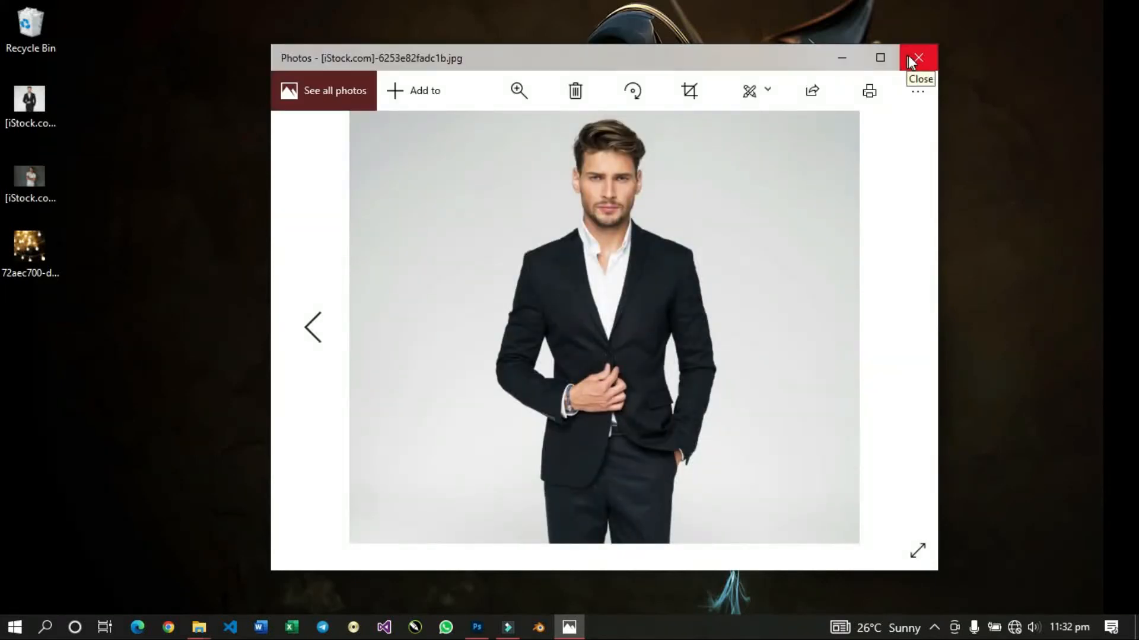
pyautogui.click(907, 58)
pyautogui.doubleClick(40, 251)
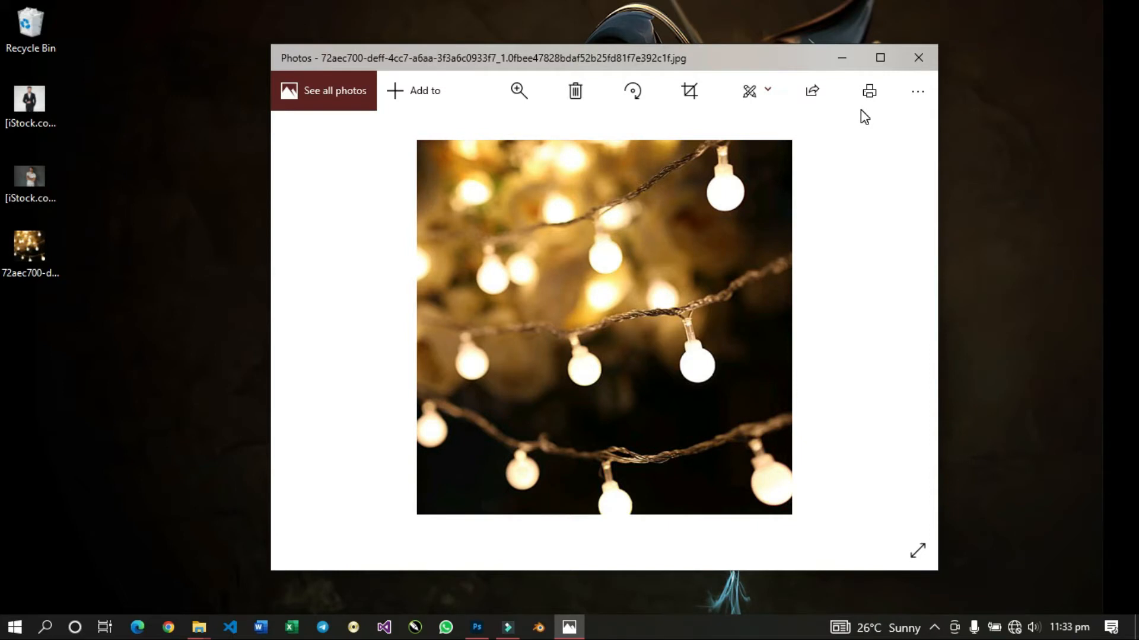
pyautogui.click(920, 52)
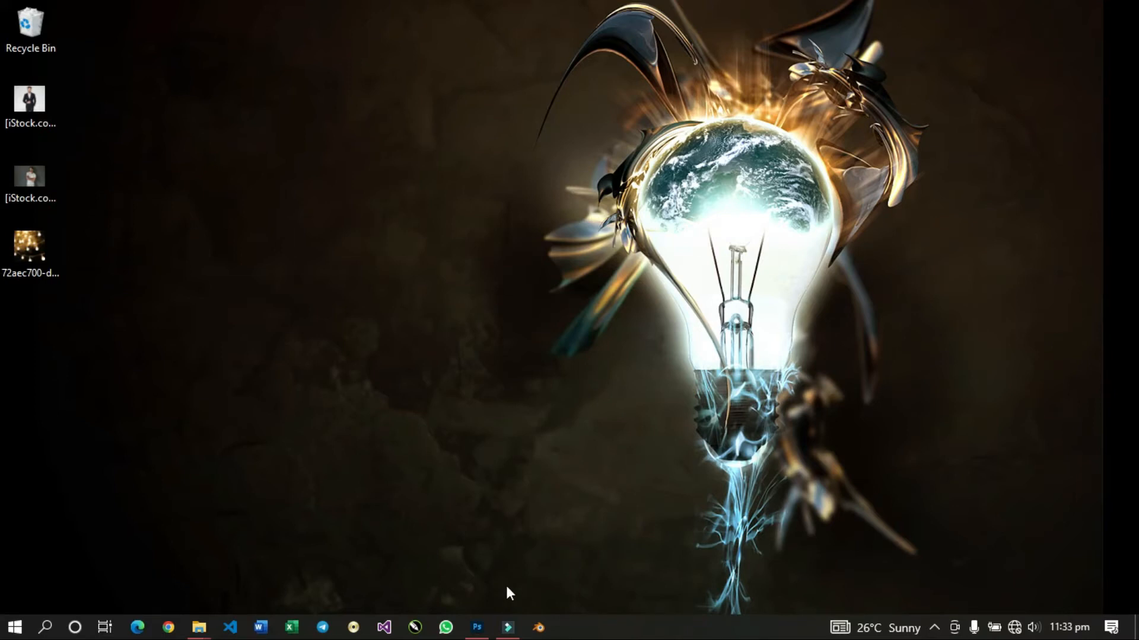
# Switch to Photoshop and create a new 1080 x 1080 px document at 300 ppi with a white background.
pyautogui.click(475, 628)
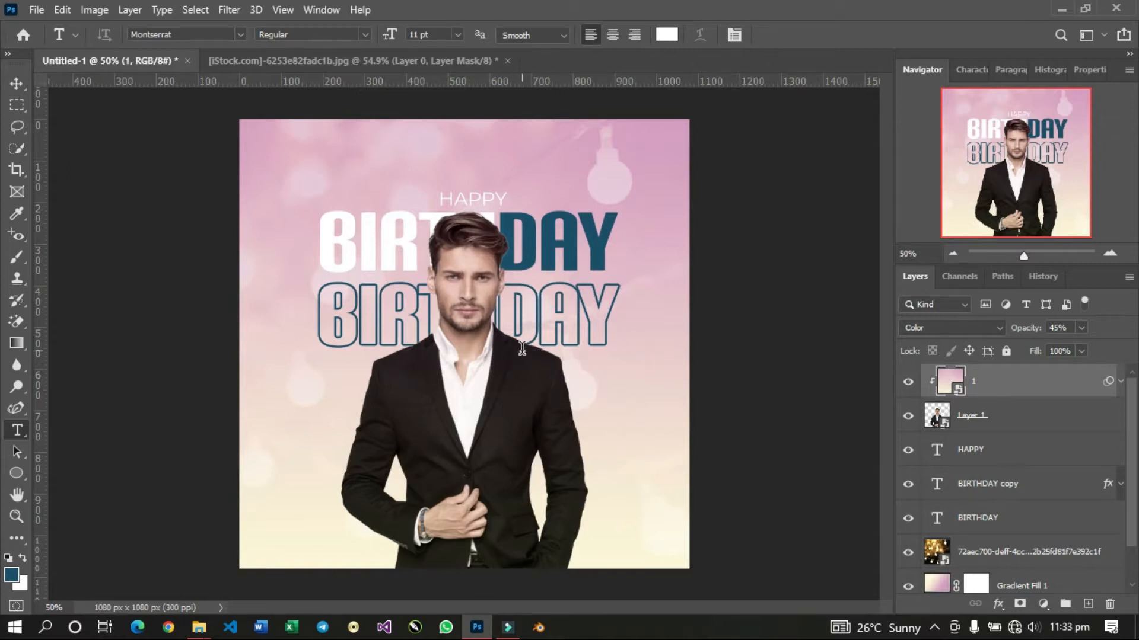
pyautogui.click(36, 10)
pyautogui.click(37, 25)
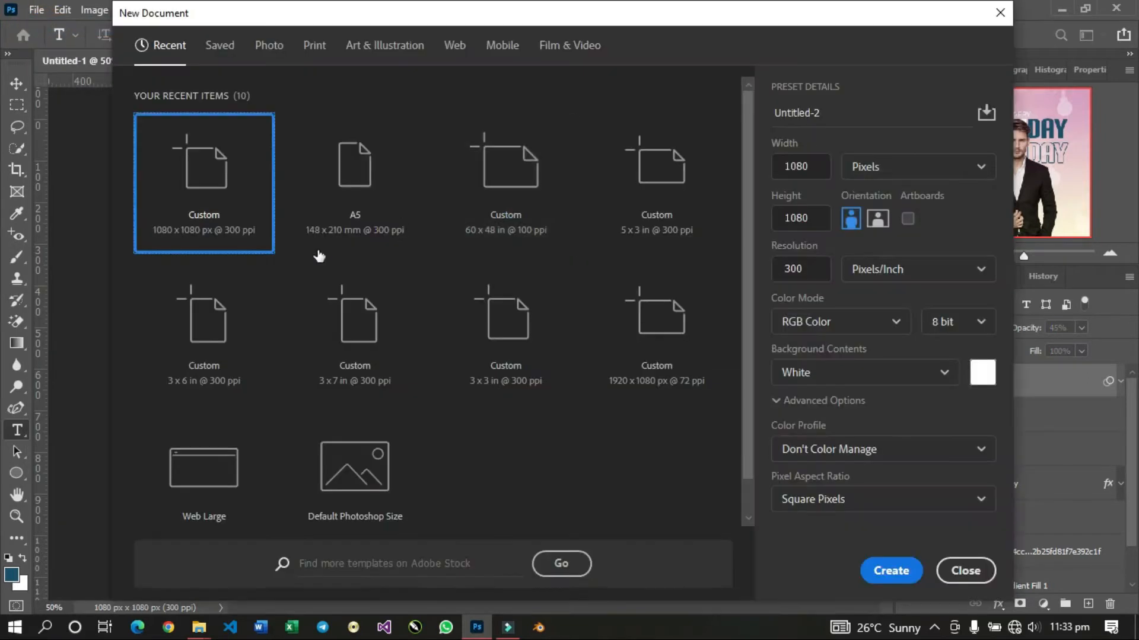
pyautogui.click(203, 226)
pyautogui.click(877, 572)
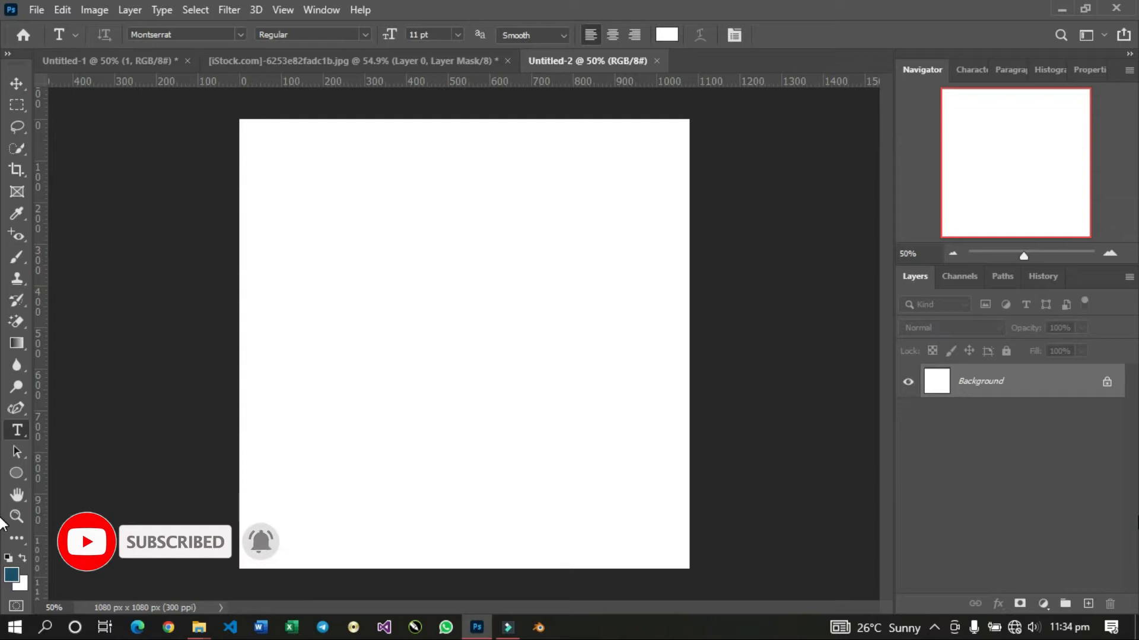
# Add a gradient fill layer with the cream-to-pink Iridescent_07 preset and shift the gradient slightly upward on the canvas.
pyautogui.click(1042, 604)
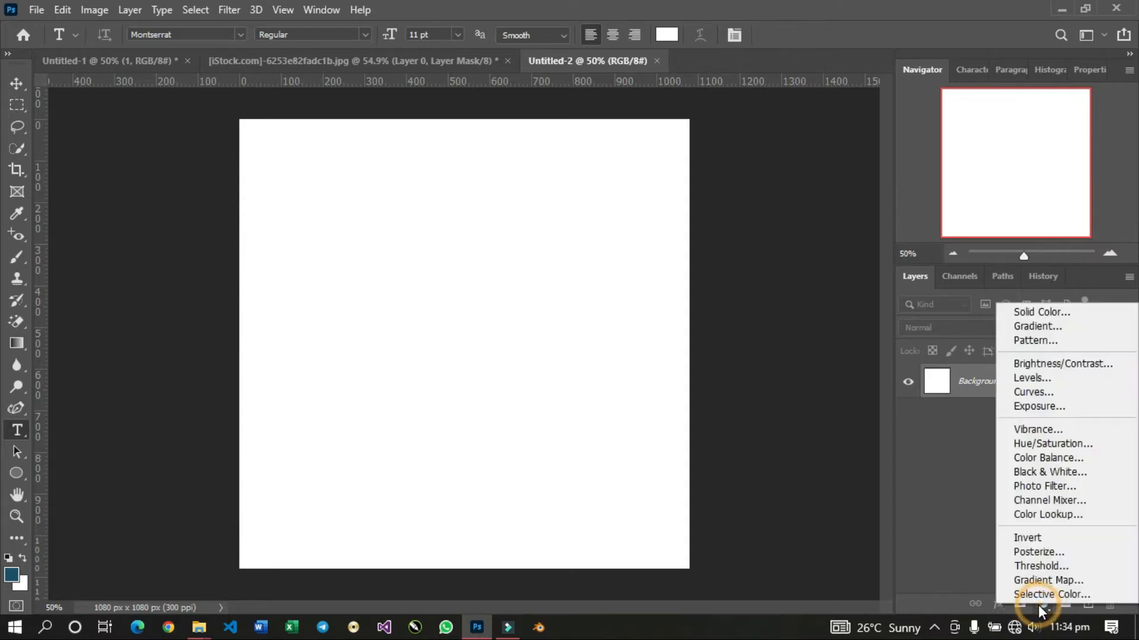
pyautogui.click(1044, 331)
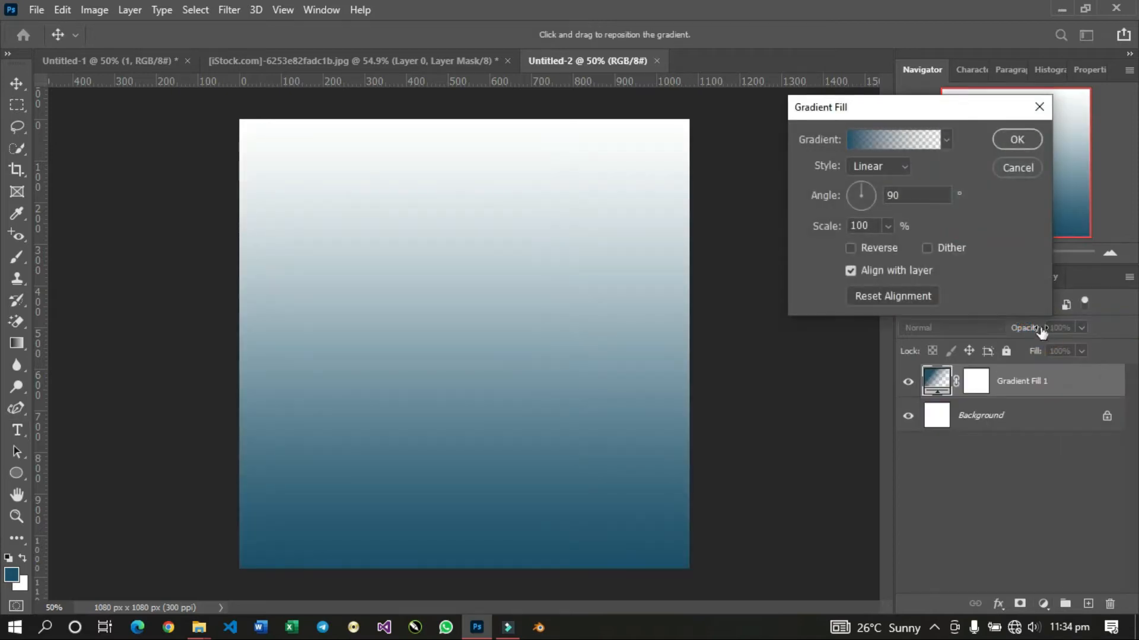
pyautogui.click(947, 138)
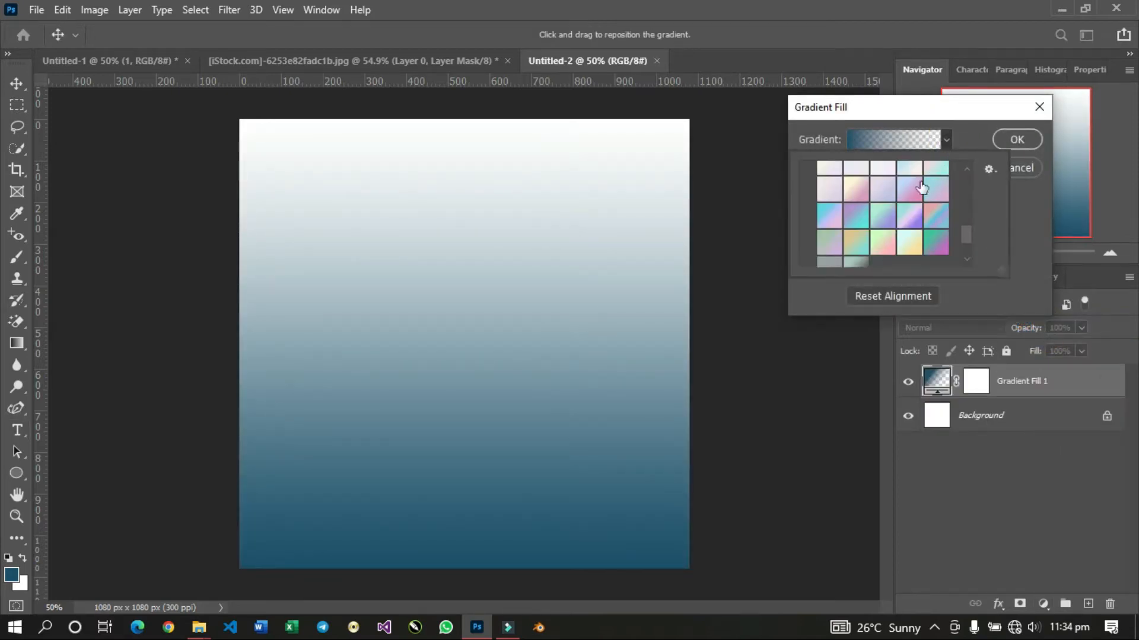
pyautogui.scroll(2, 915, 196)
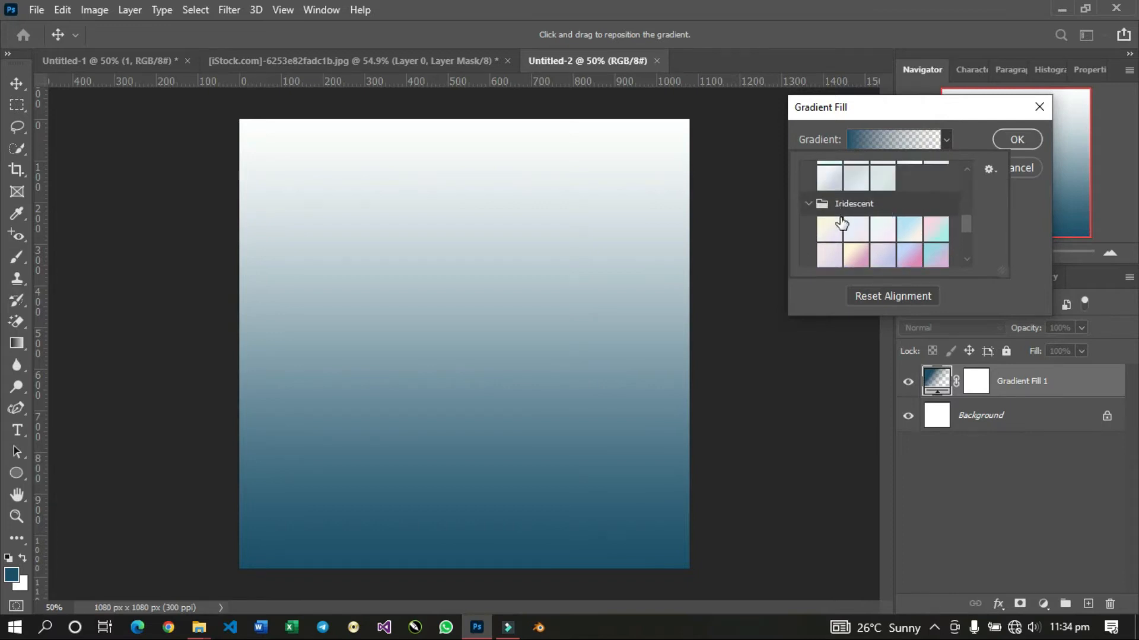
pyautogui.scroll(-2, 896, 224)
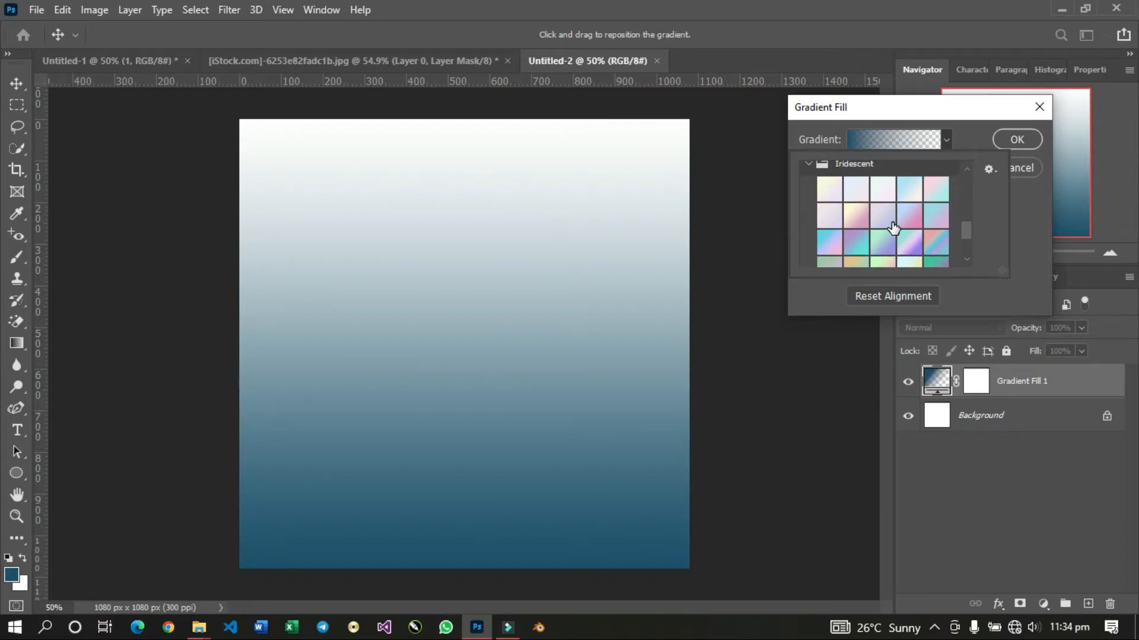
pyautogui.click(855, 217)
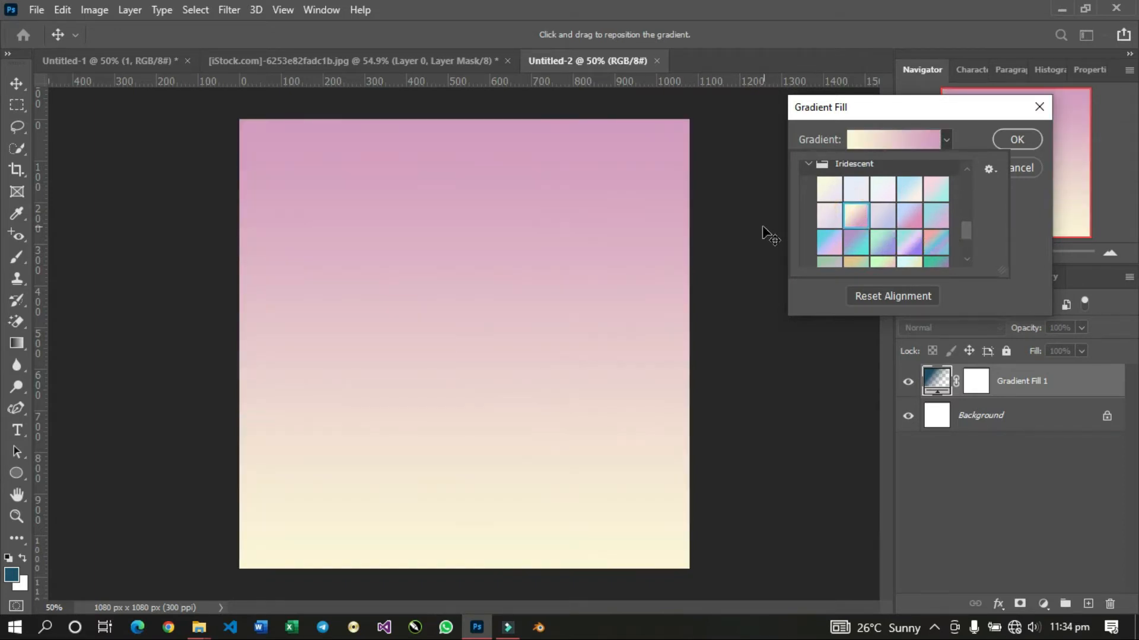
pyautogui.click(631, 223)
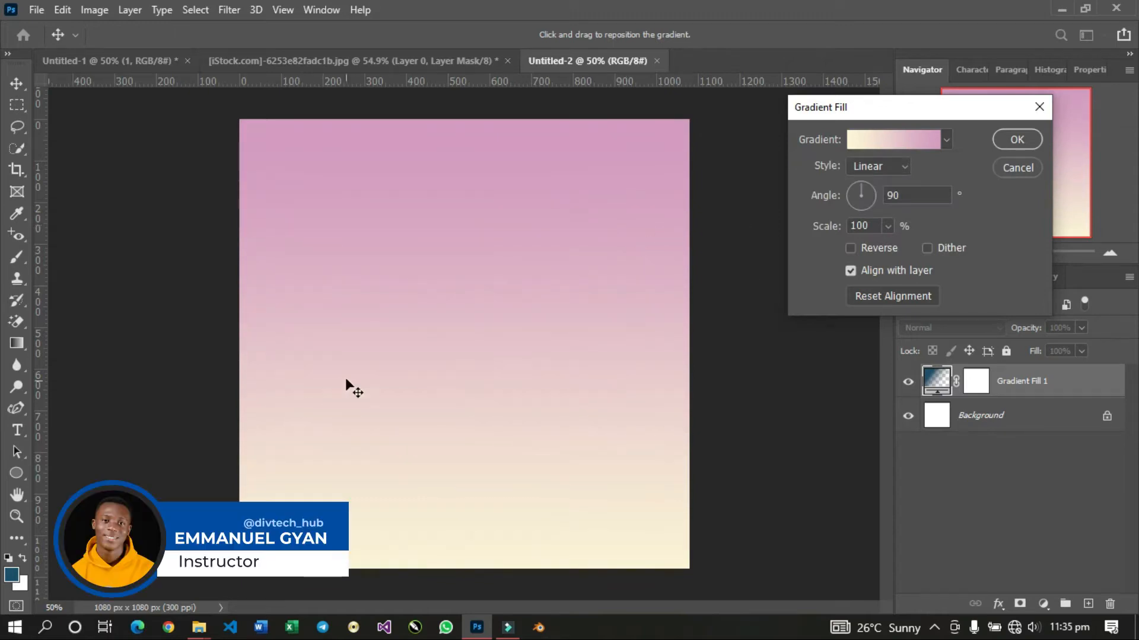
pyautogui.moveTo(346, 381); pyautogui.dragTo(345, 315)
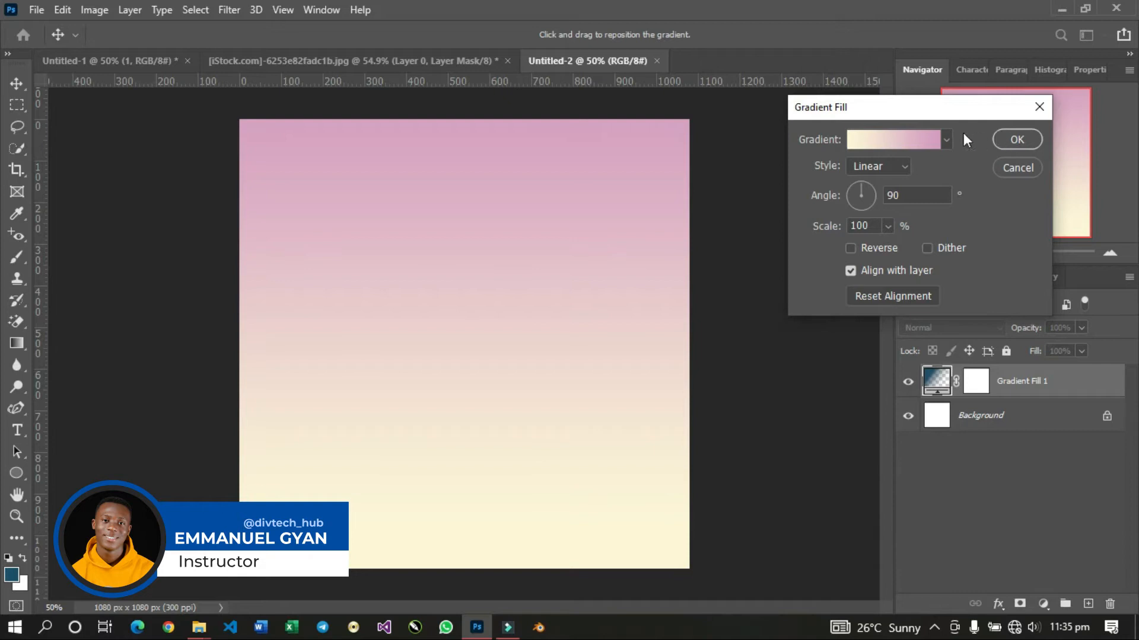
# Examine the colours of both gradient stops without changing them, and apply the gradient fill.
pyautogui.click(883, 147)
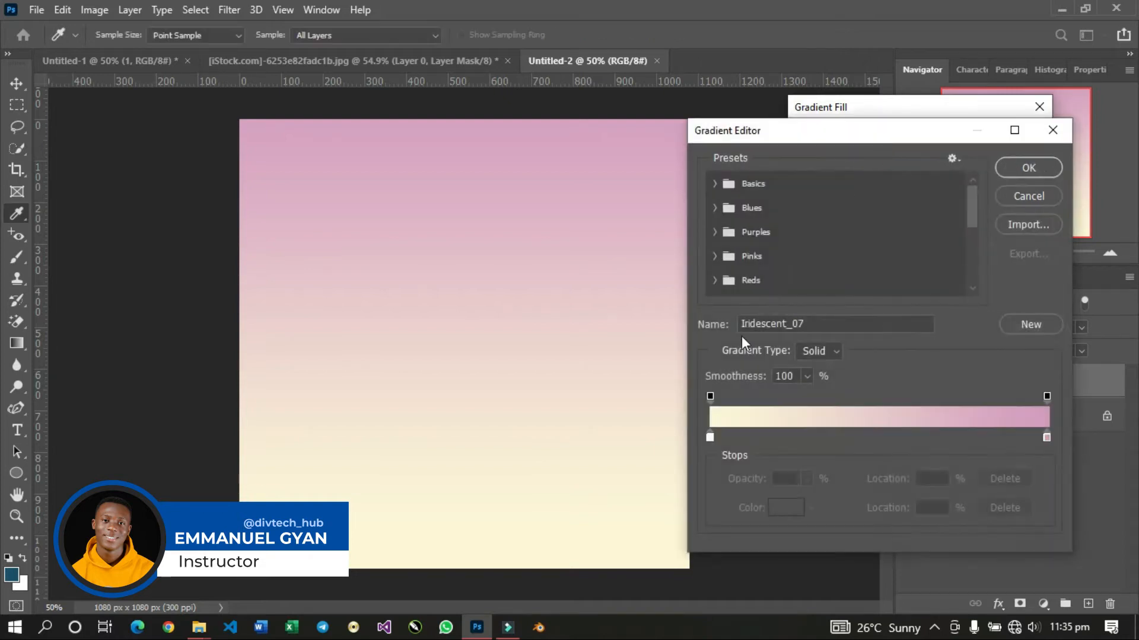
pyautogui.click(709, 439)
pyautogui.doubleClick(709, 439)
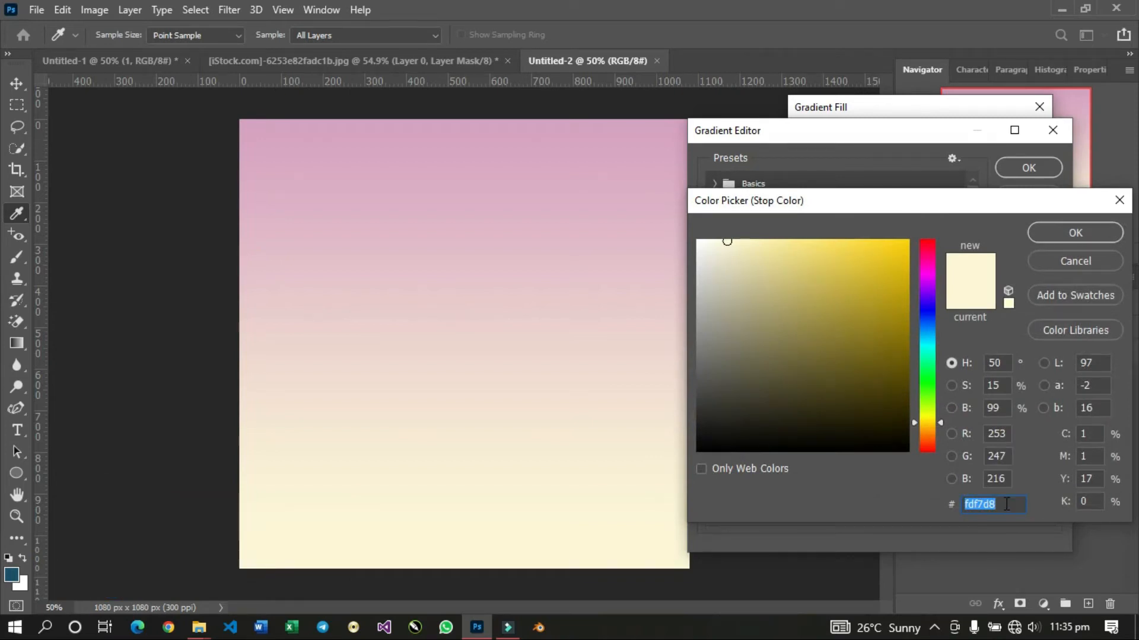
pyautogui.click(1059, 263)
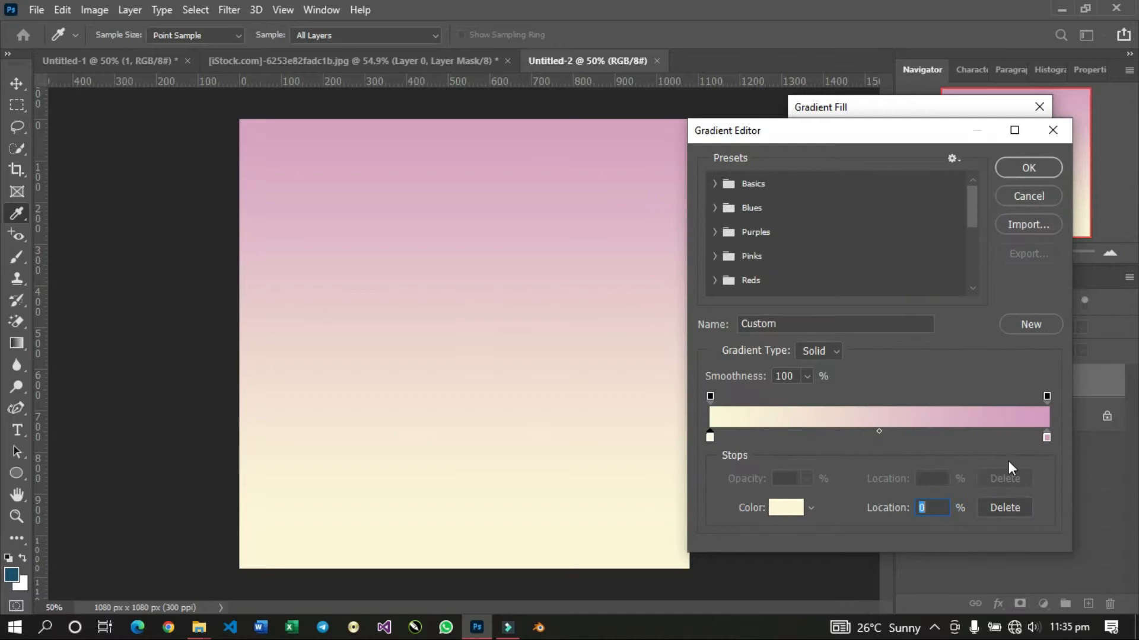
pyautogui.doubleClick(1046, 438)
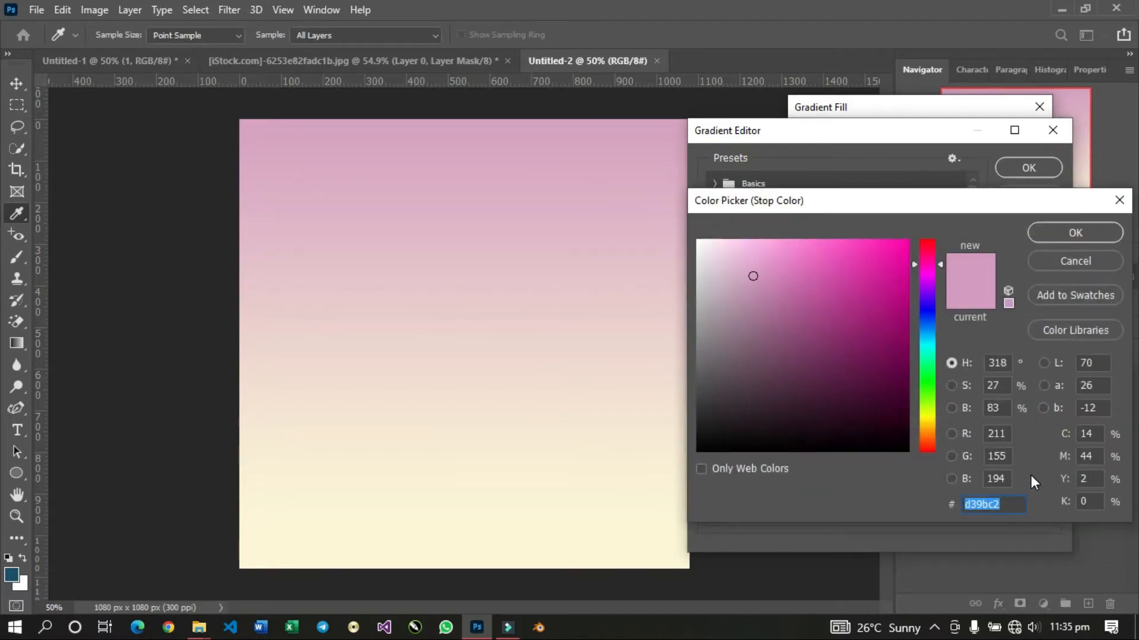
pyautogui.click(1037, 260)
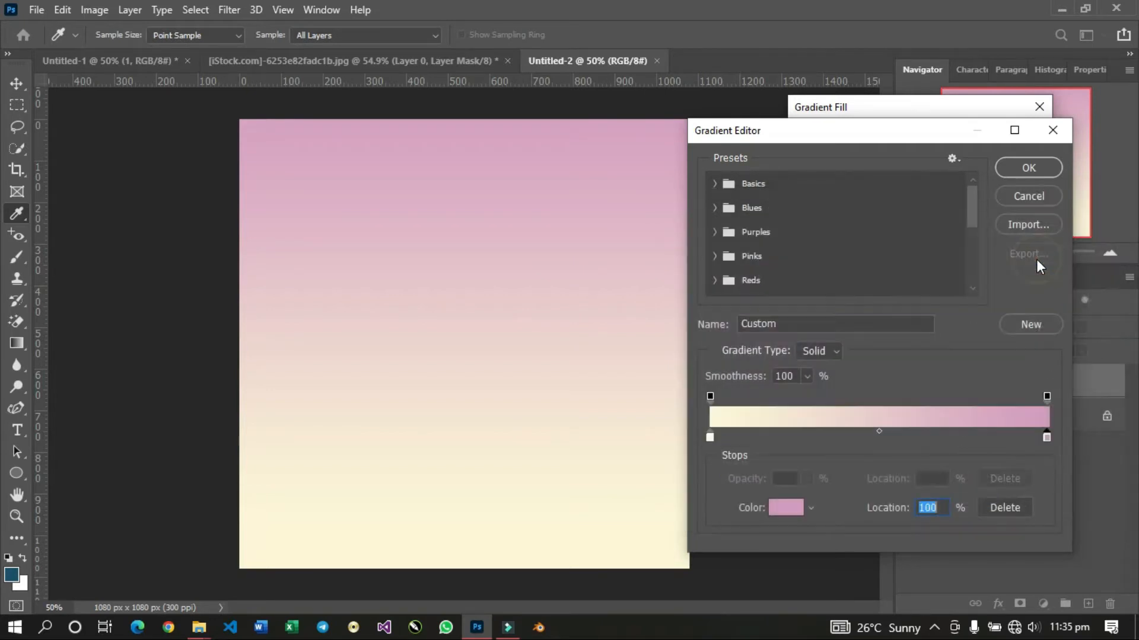
pyautogui.click(1044, 202)
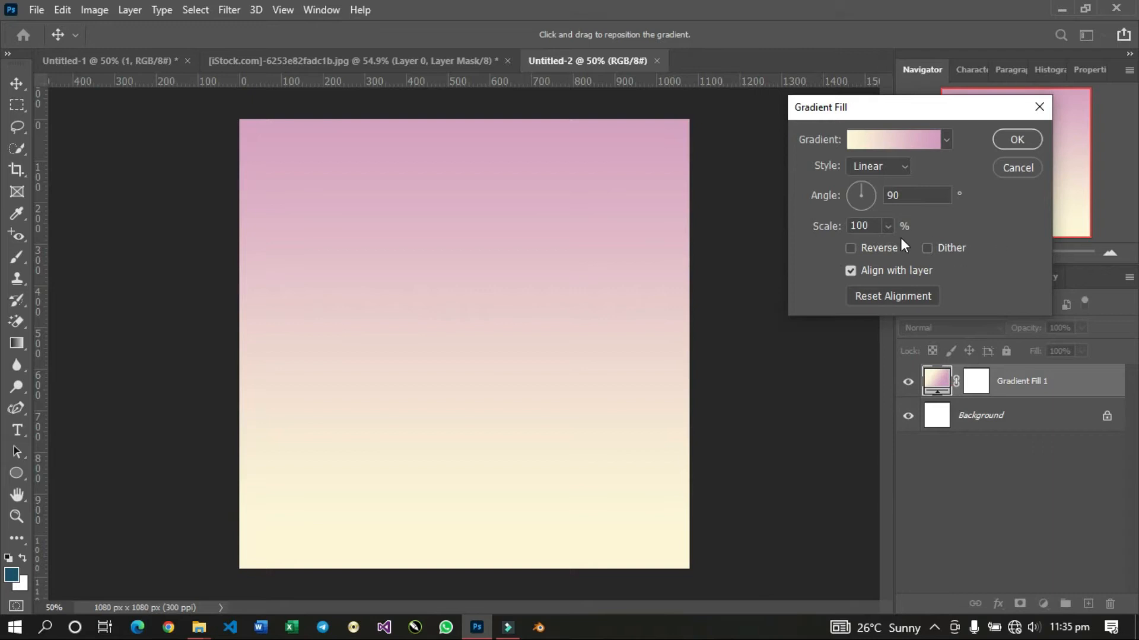
pyautogui.click(1017, 141)
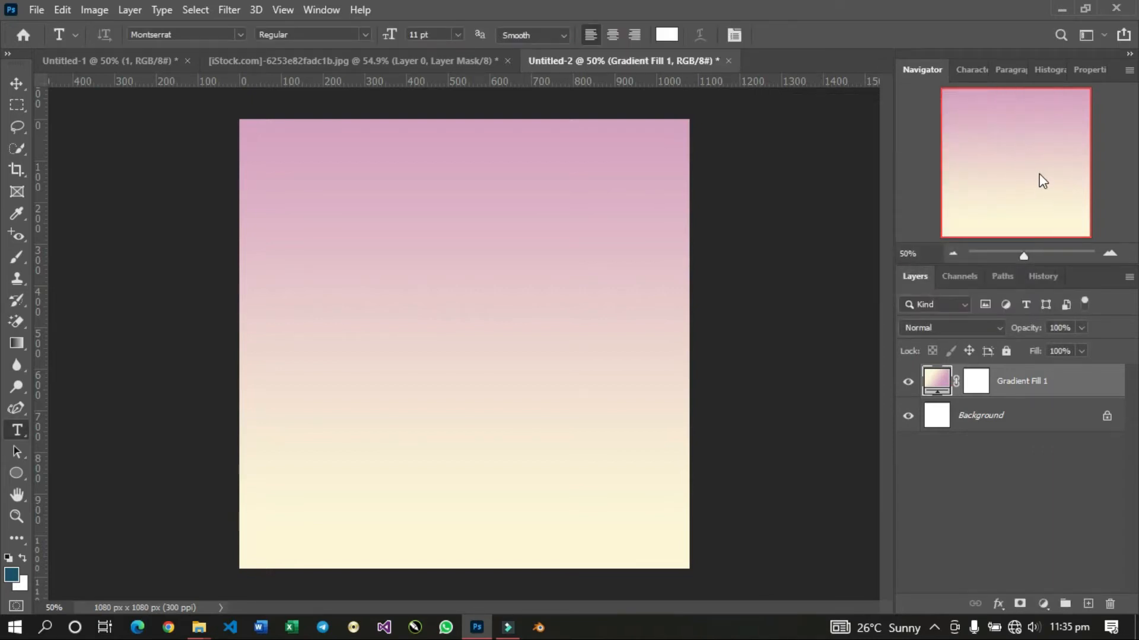
# Place the string-light image from the desktop over the whole canvas, above the gradient fill.
pyautogui.click(1065, 10)
pyautogui.moveTo(26, 251); pyautogui.dragTo(501, 359)
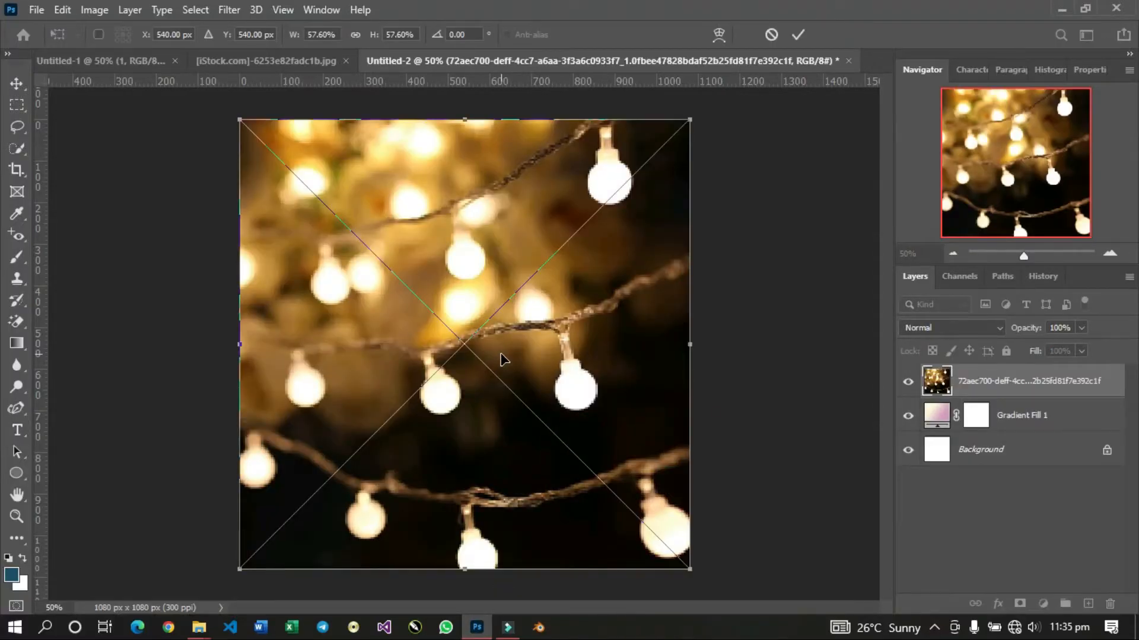
pyautogui.press('Return')
pyautogui.press('t')
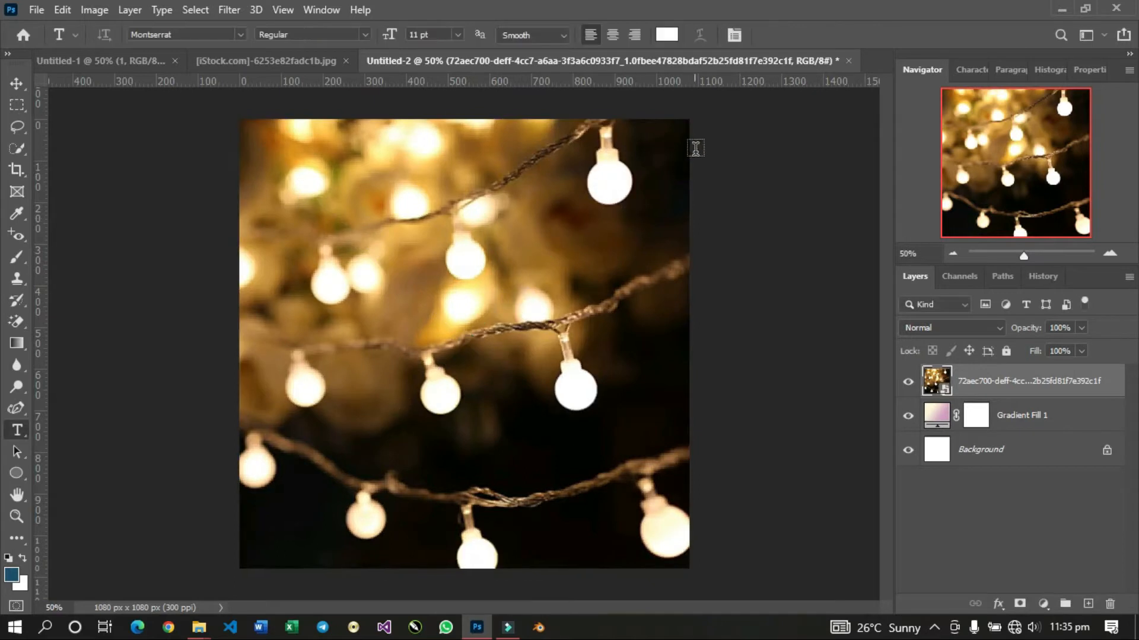
# Set the string-light layer's blend mode to Screen and its opacity to 39%.
pyautogui.click(920, 327)
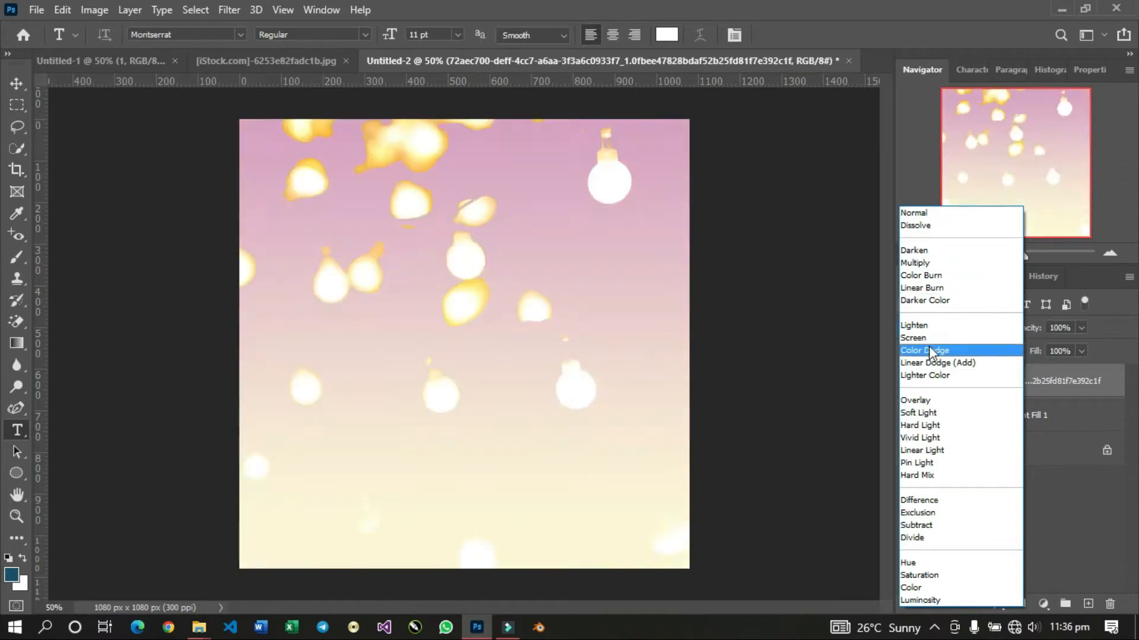
pyautogui.click(929, 341)
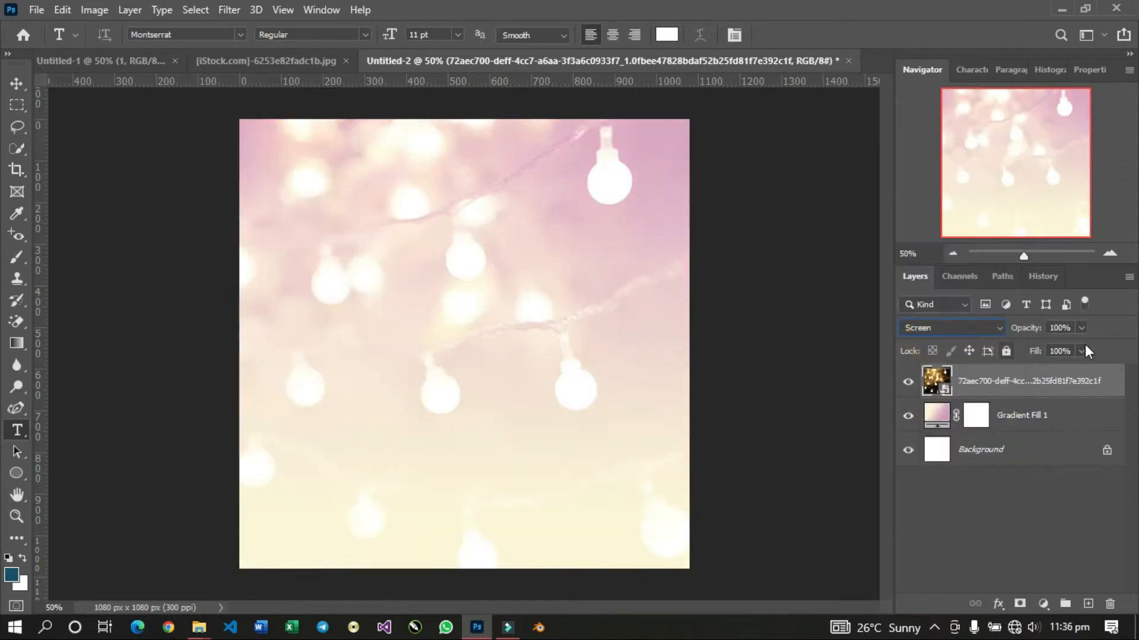
pyautogui.moveTo(1041, 334); pyautogui.dragTo(1004, 331)
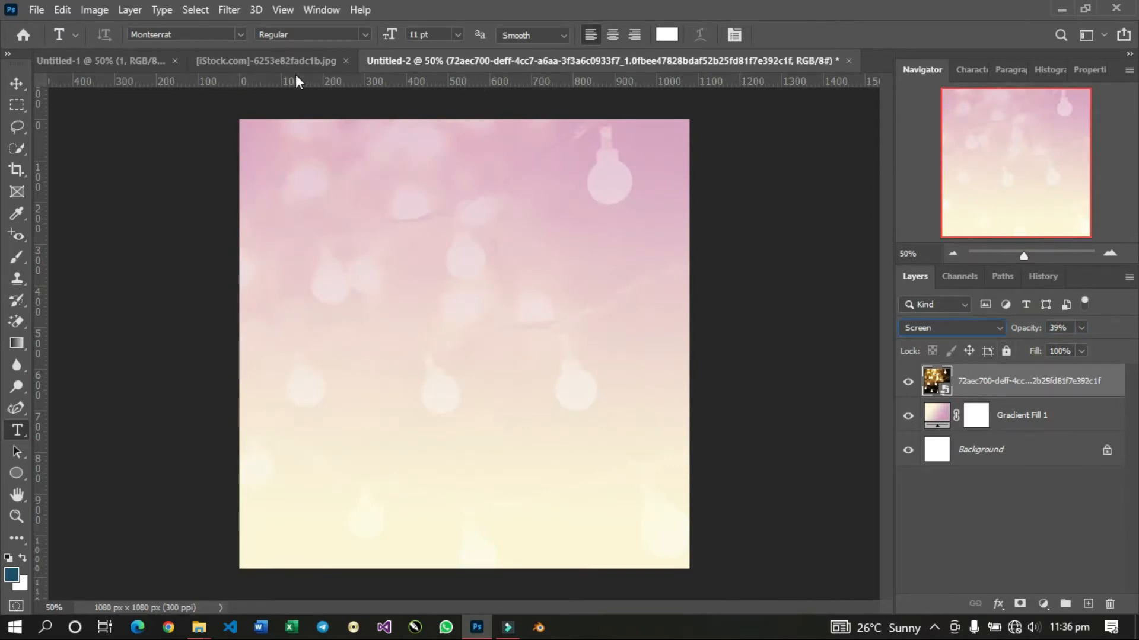
# Close the already masked suit portrait document without saving its changes.
pyautogui.click(271, 62)
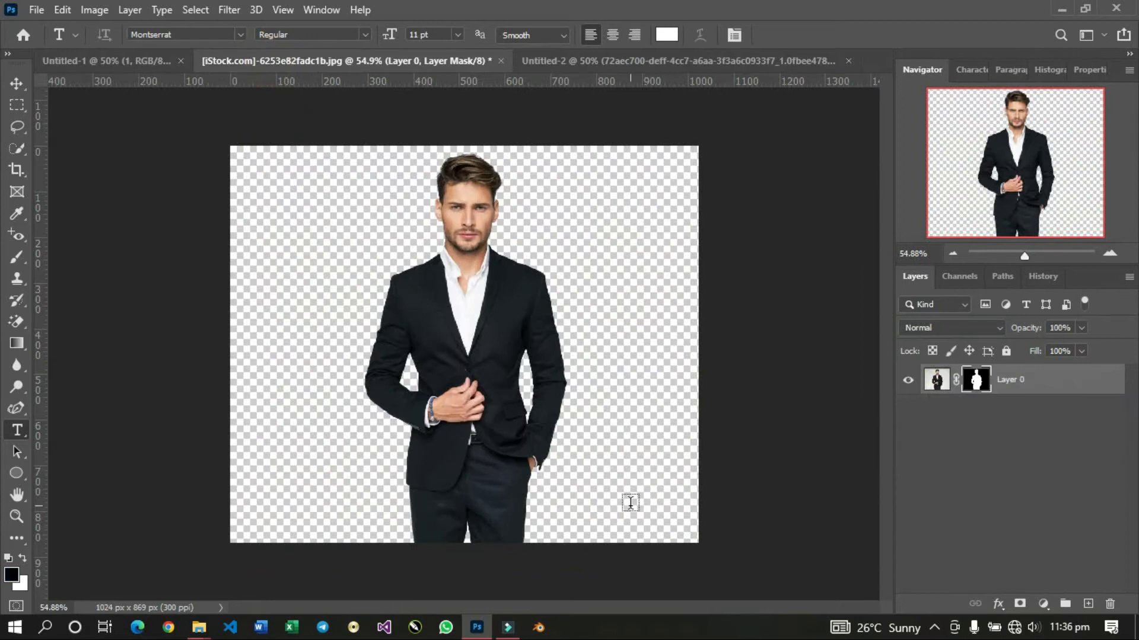
pyautogui.click(763, 62)
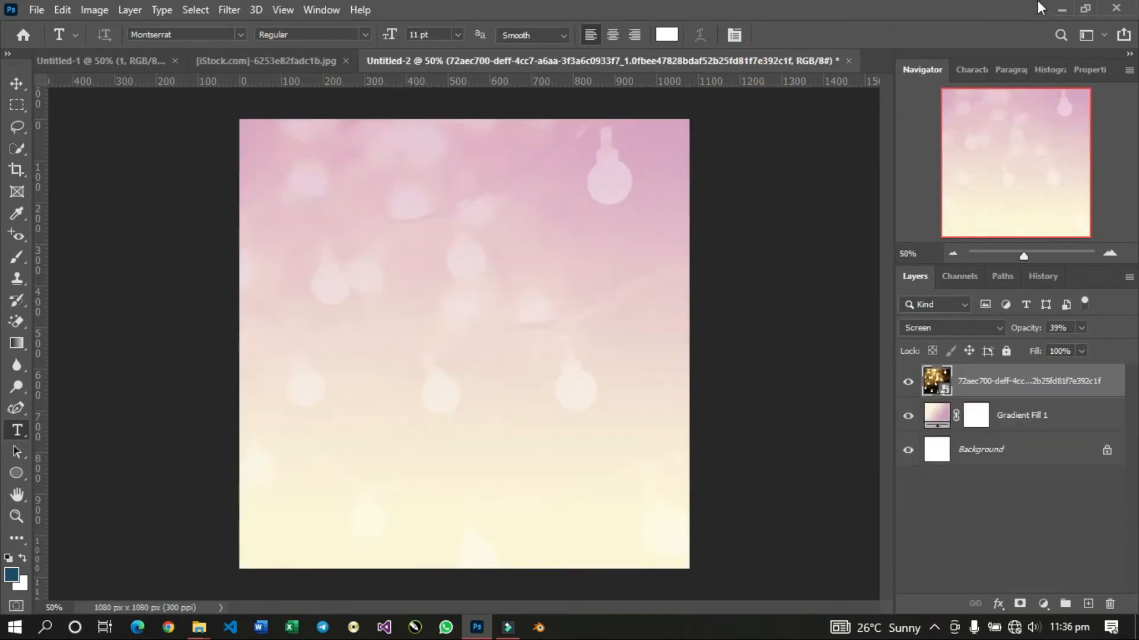
pyautogui.click(1061, 8)
pyautogui.moveTo(25, 112); pyautogui.dragTo(610, 410)
pyautogui.moveTo(896, 460); pyautogui.dragTo(1110, 540)
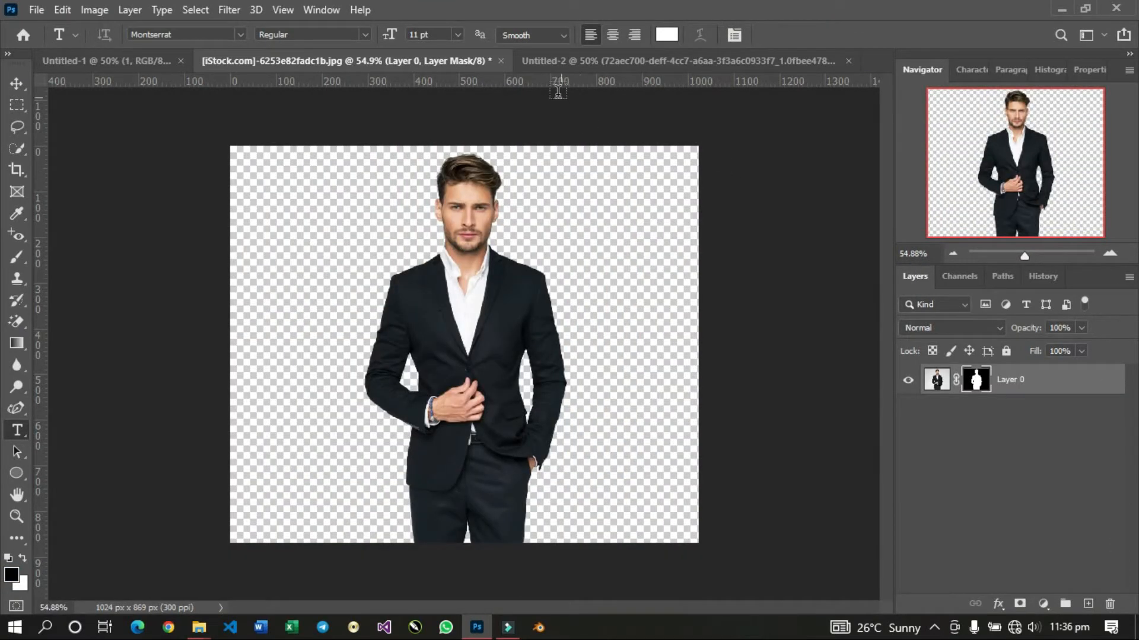
pyautogui.click(501, 61)
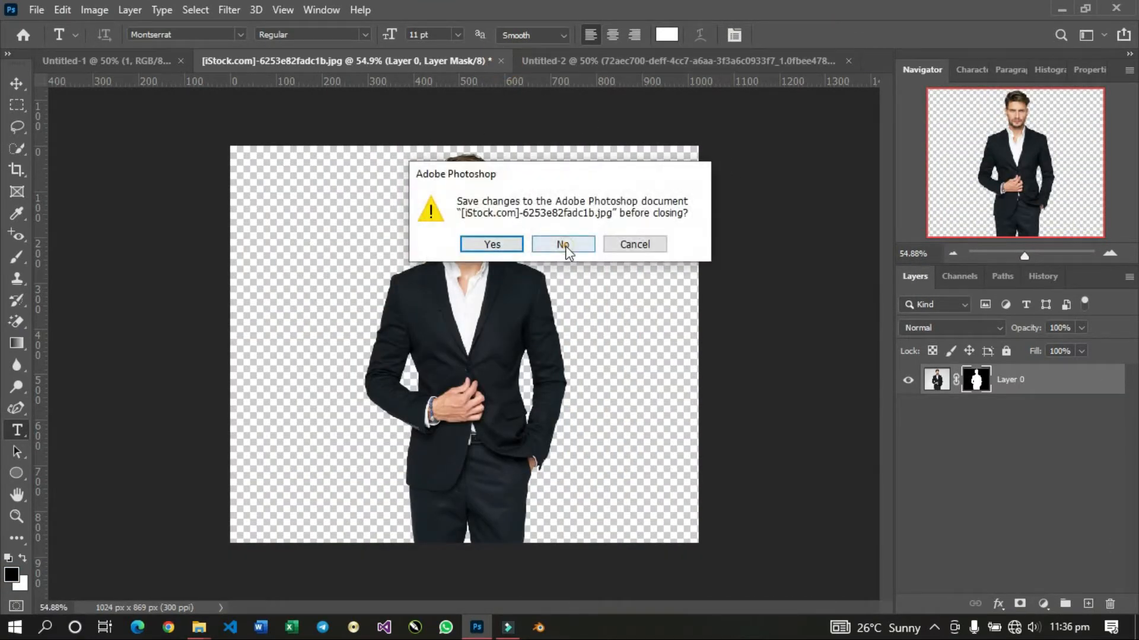
pyautogui.click(562, 243)
# Open the original suit portrait [iStock.com]-6253e82fadc1b.jpg from the desktop as a separate document.
pyautogui.click(1062, 10)
pyautogui.moveTo(63, 143); pyautogui.dragTo(366, 496)
pyautogui.moveTo(491, 610); pyautogui.dragTo(724, 206)
pyautogui.moveTo(752, 36); pyautogui.dragTo(749, 56)
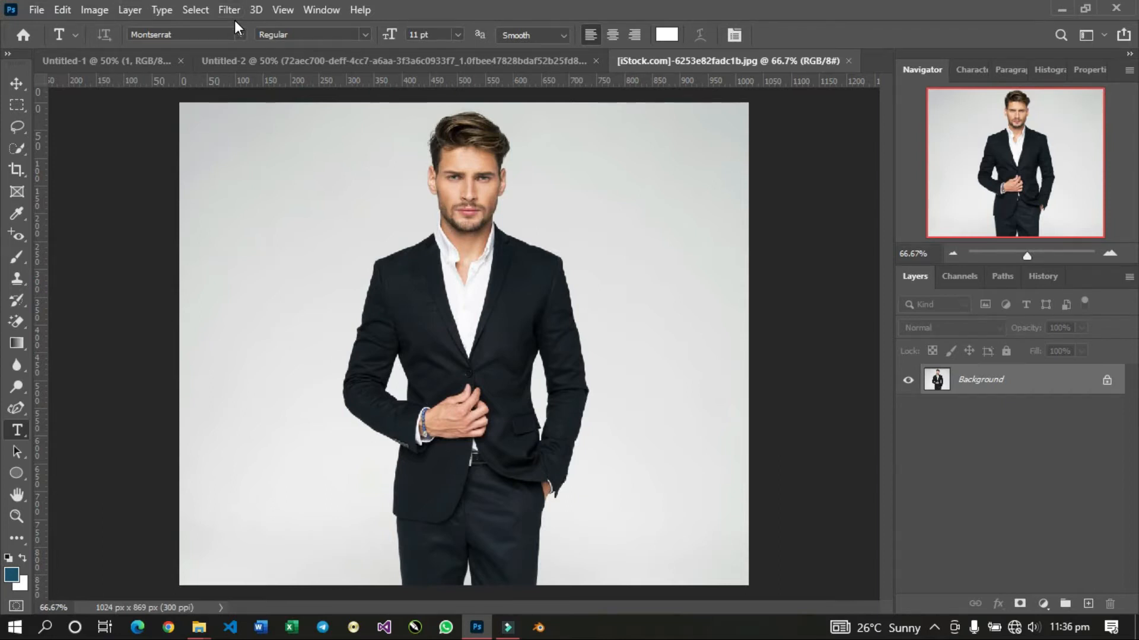
# Select the man with the Subject selection, hide the grey background with a layer mask, and activate the Move tool.
pyautogui.click(187, 7)
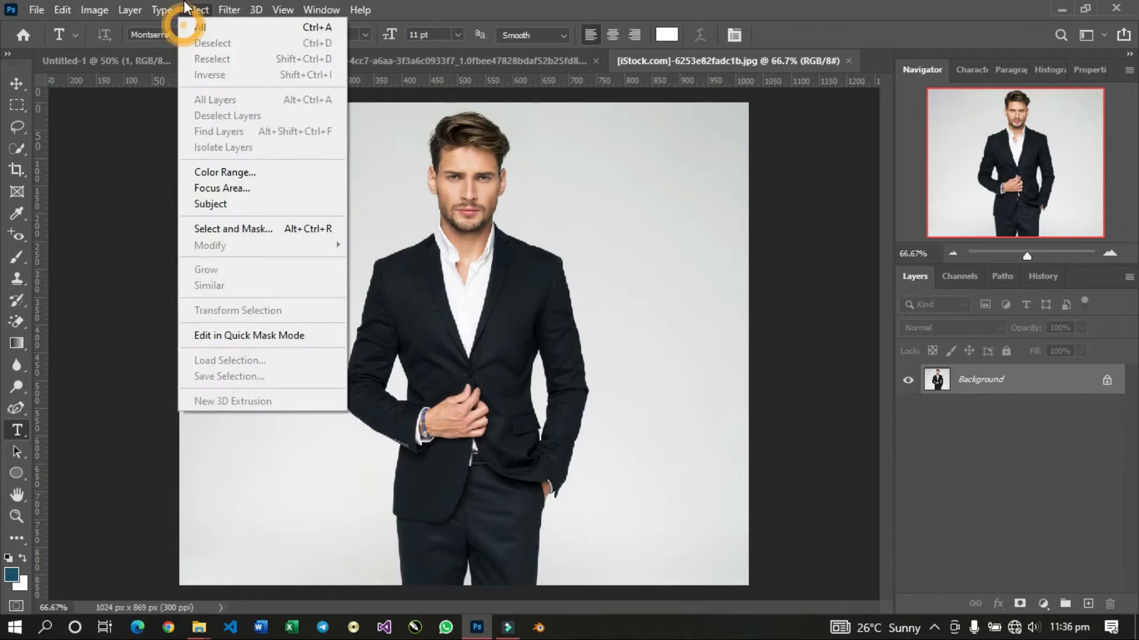
pyautogui.click(231, 204)
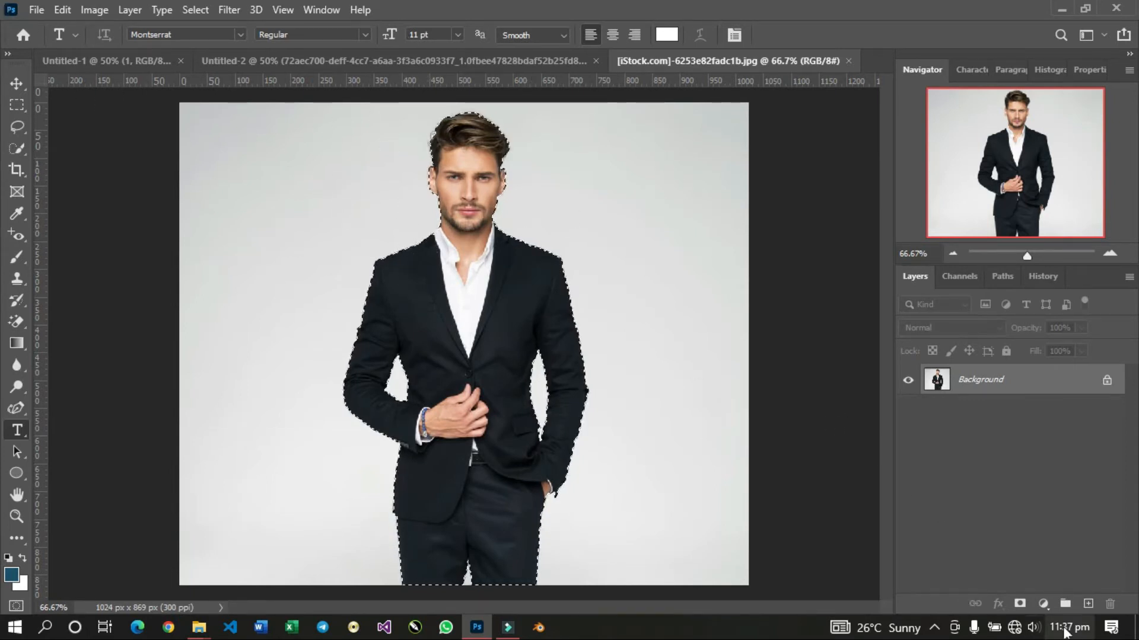
pyautogui.click(1019, 605)
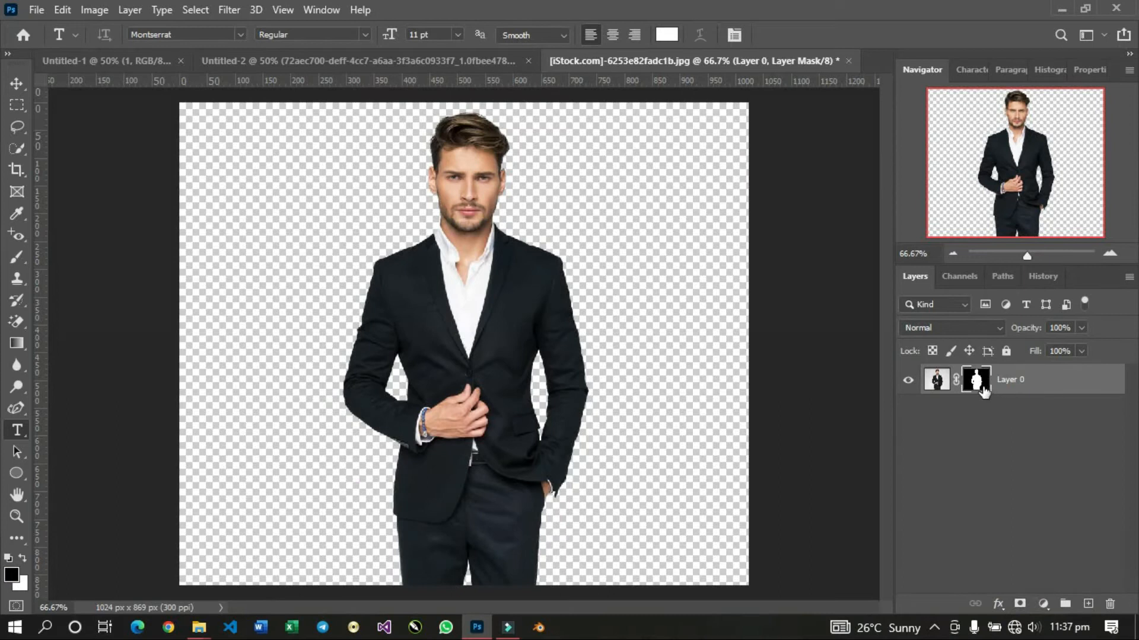
pyautogui.click(10, 88)
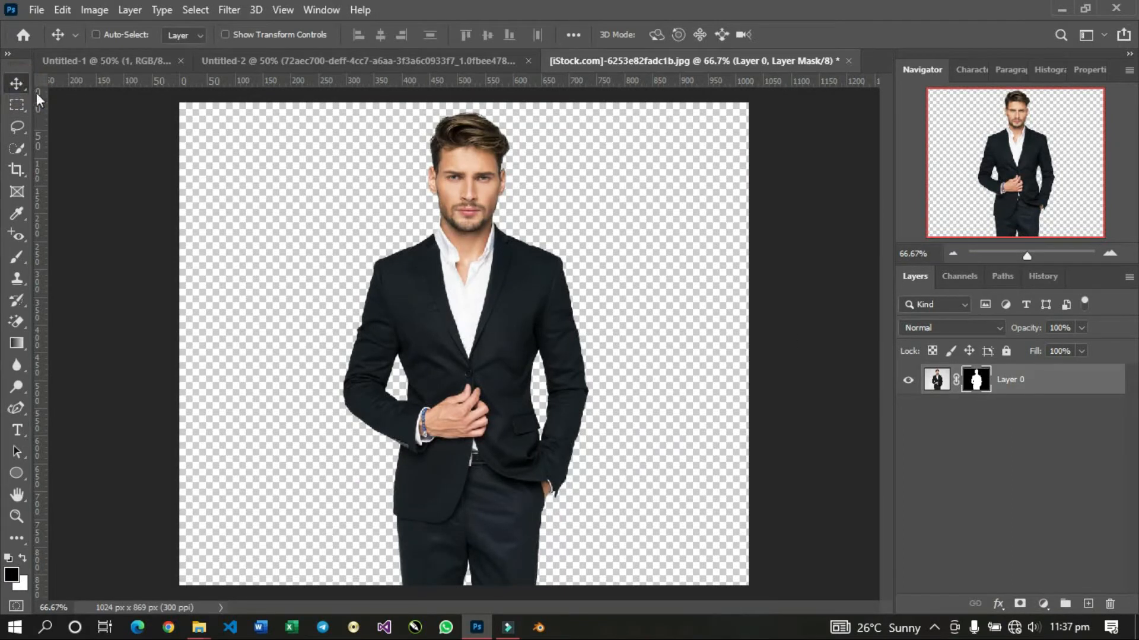
# Bring the masked man into the Untitled-2 flyer, place him at the bottom centre, and convert his layer to a smart object.
pyautogui.moveTo(415, 299); pyautogui.dragTo(292, 60)
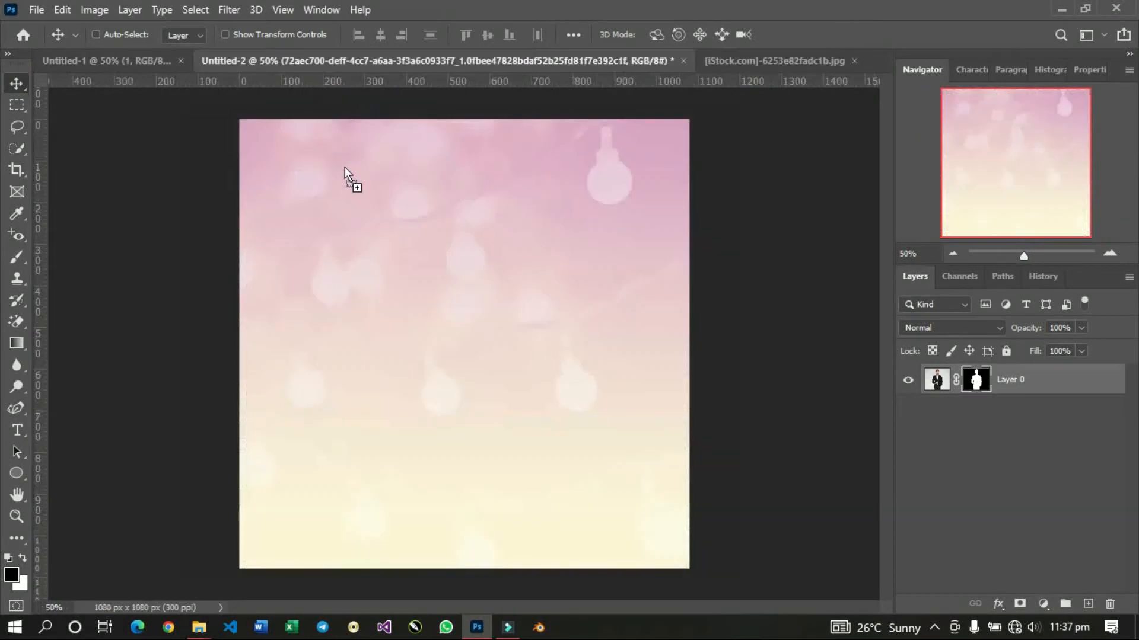
pyautogui.moveTo(344, 169); pyautogui.dragTo(368, 254)
pyautogui.moveTo(402, 291); pyautogui.dragTo(471, 419)
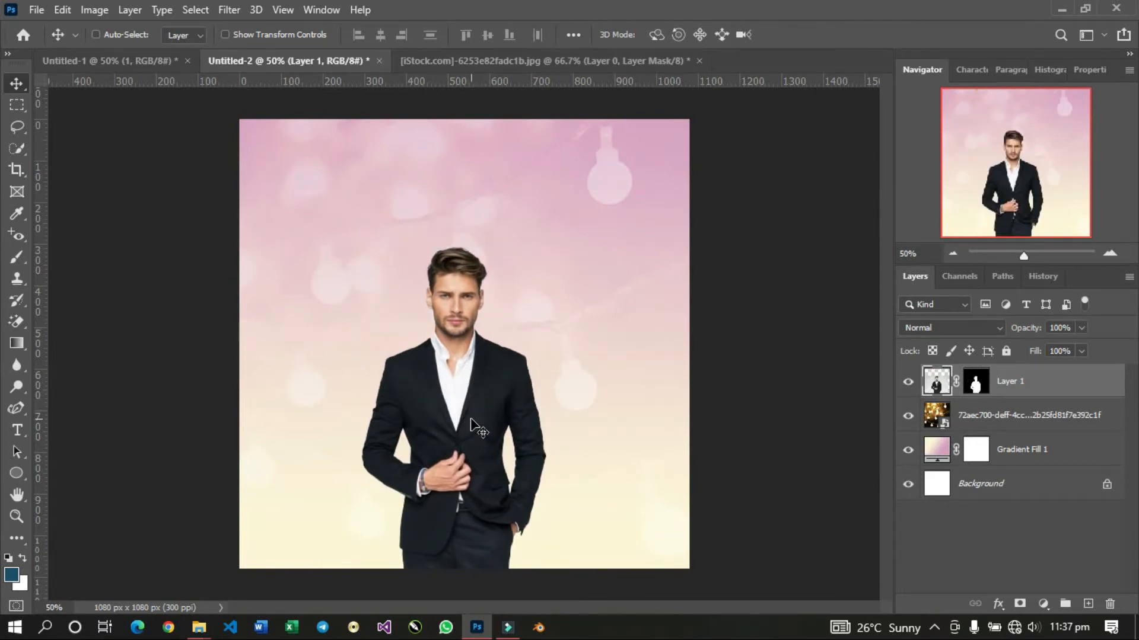
pyautogui.rightClick(1009, 389)
pyautogui.click(888, 233)
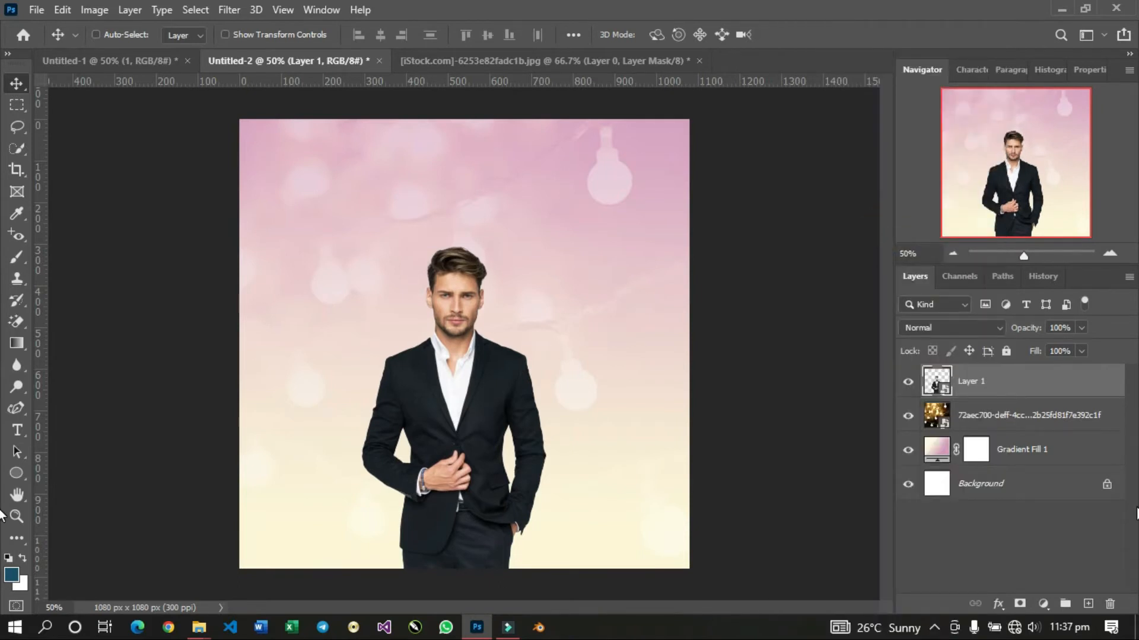
# Enlarge the man's portrait proportionally around its centre and nudge it slightly to the right.
pyautogui.hotkey('ctrl', 't')
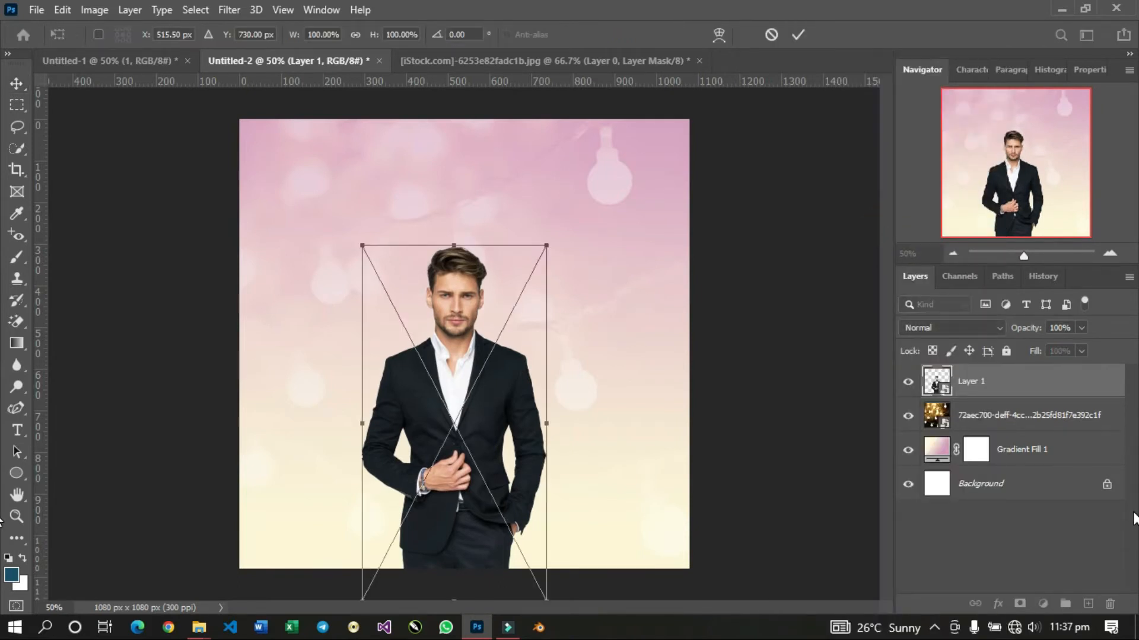
pyautogui.moveTo(545, 245); pyautogui.dragTo(584, 209)
pyautogui.doubleClick(538, 247)
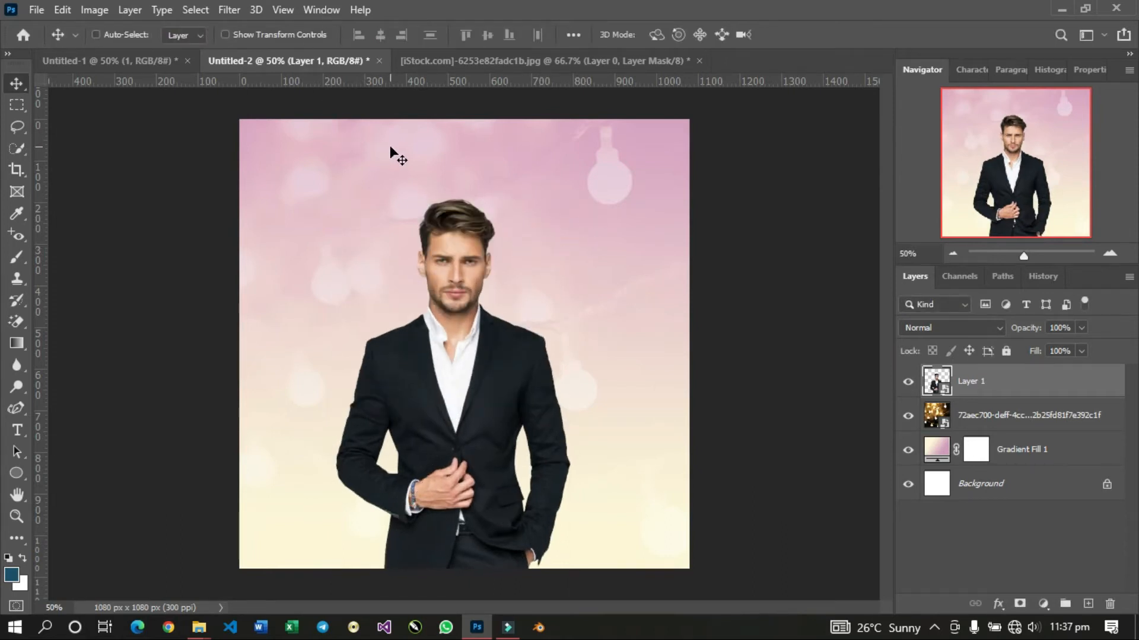
pyautogui.moveTo(516, 279); pyautogui.dragTo(521, 280)
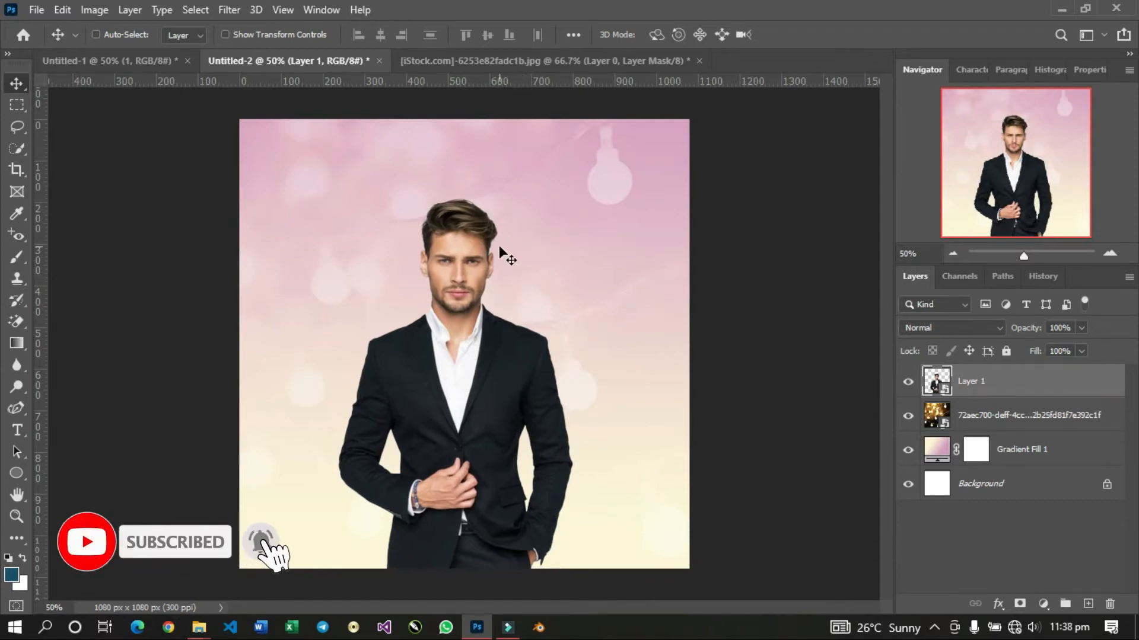
# Centre the portrait horizontally on the canvas, deselect, and lower it so the legs run off the flyer's bottom edge.
pyautogui.hotkey('ctrl', 'a')
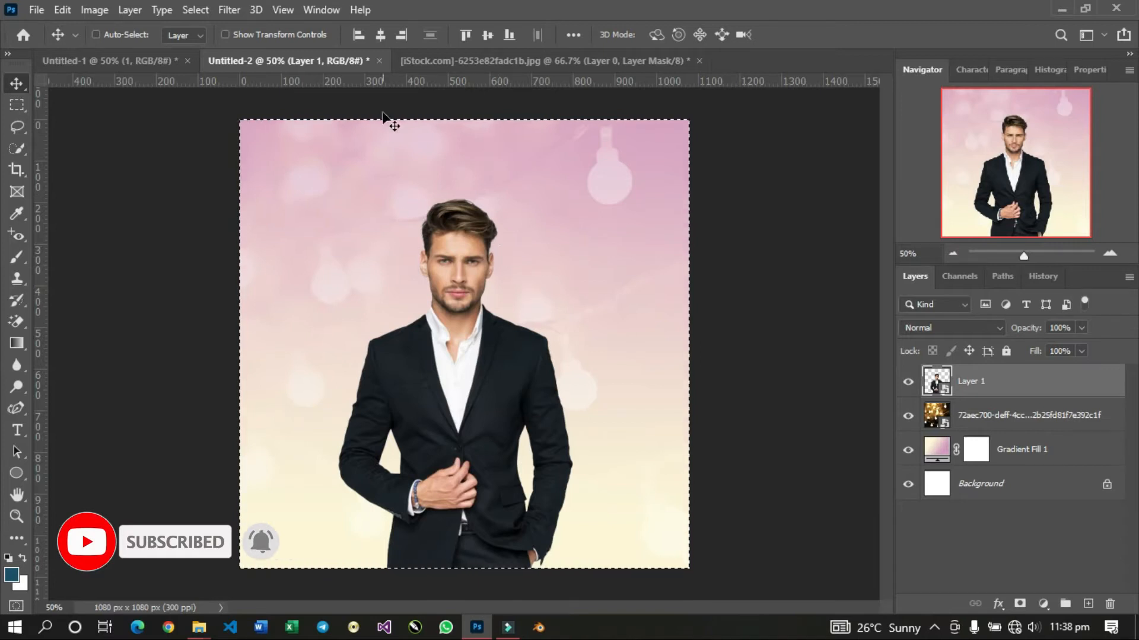
pyautogui.click(383, 30)
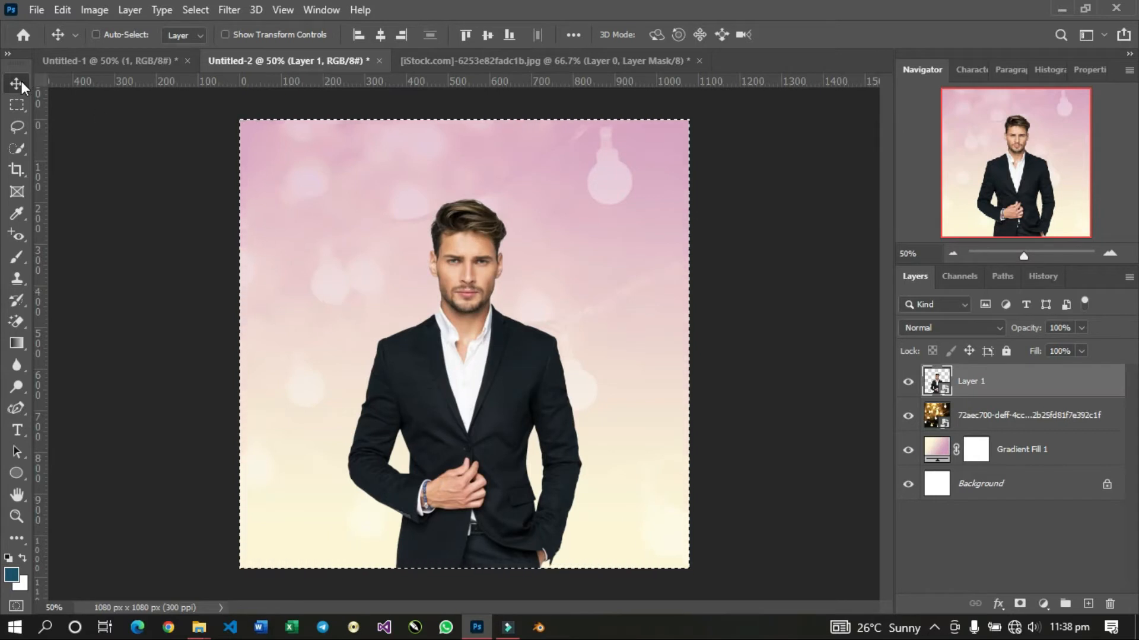
pyautogui.click(377, 35)
pyautogui.click(378, 37)
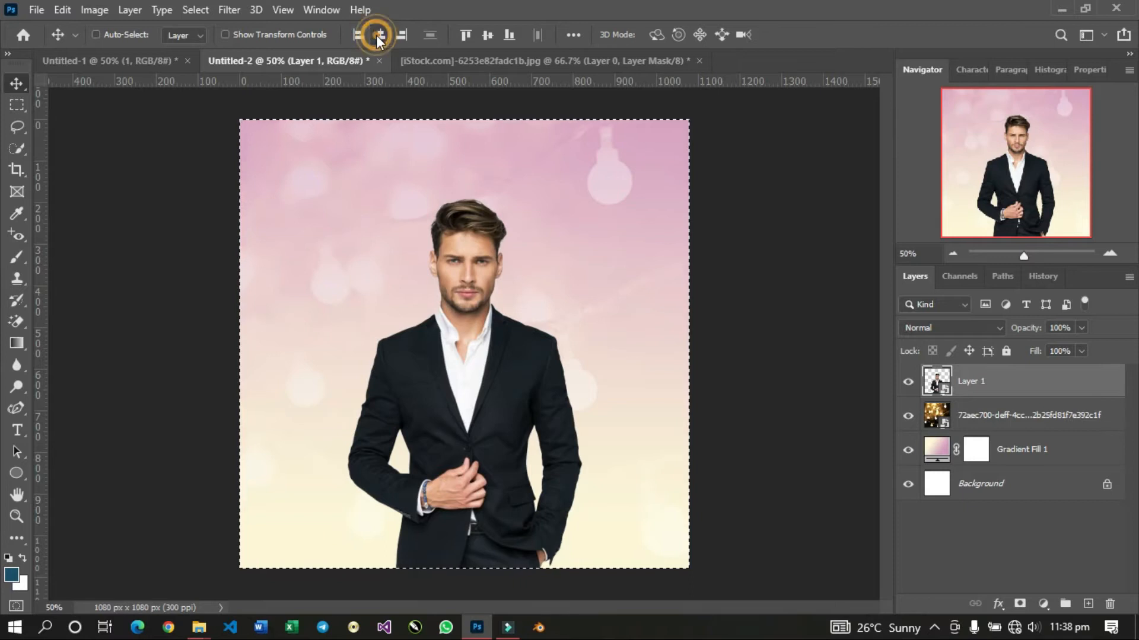
pyautogui.click(487, 36)
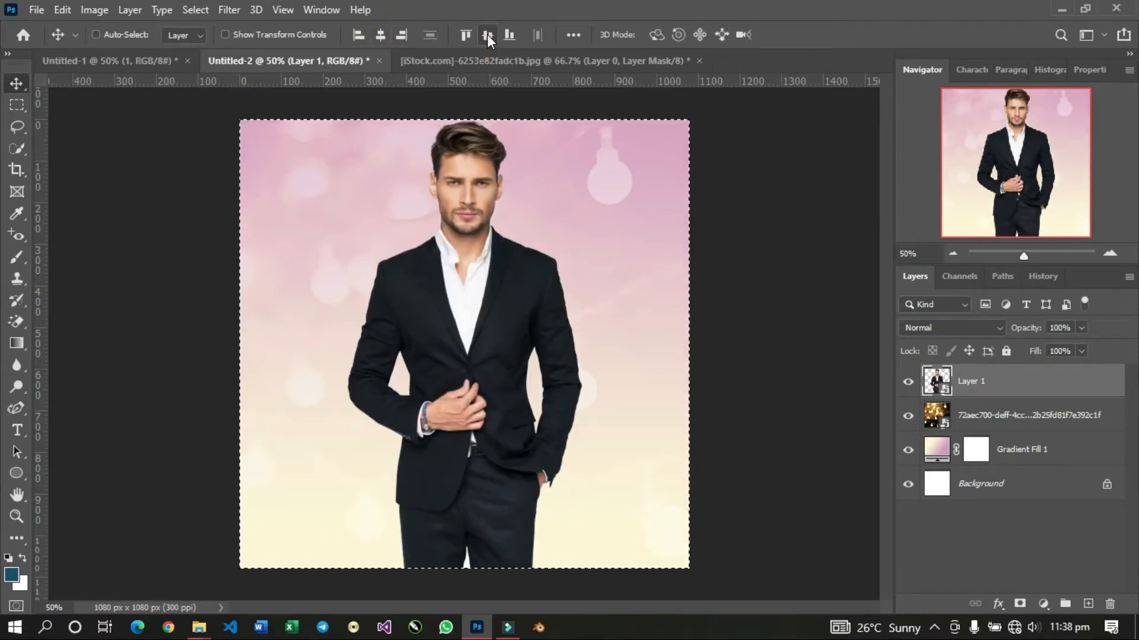
pyautogui.click(380, 35)
pyautogui.click(487, 37)
pyautogui.hotkey('ctrl', 'd')
pyautogui.click(460, 27)
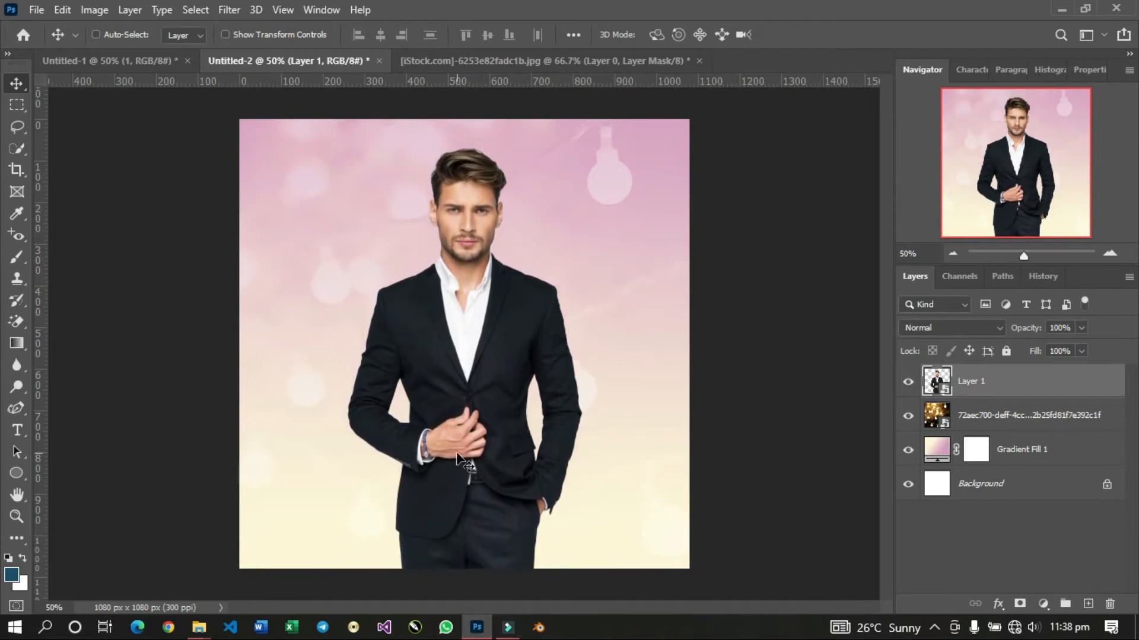
pyautogui.moveTo(453, 415)
pyautogui.mouseDown()
pyautogui.moveTo(453, 377)
pyautogui.moveTo(469, 431)
pyautogui.mouseUp()
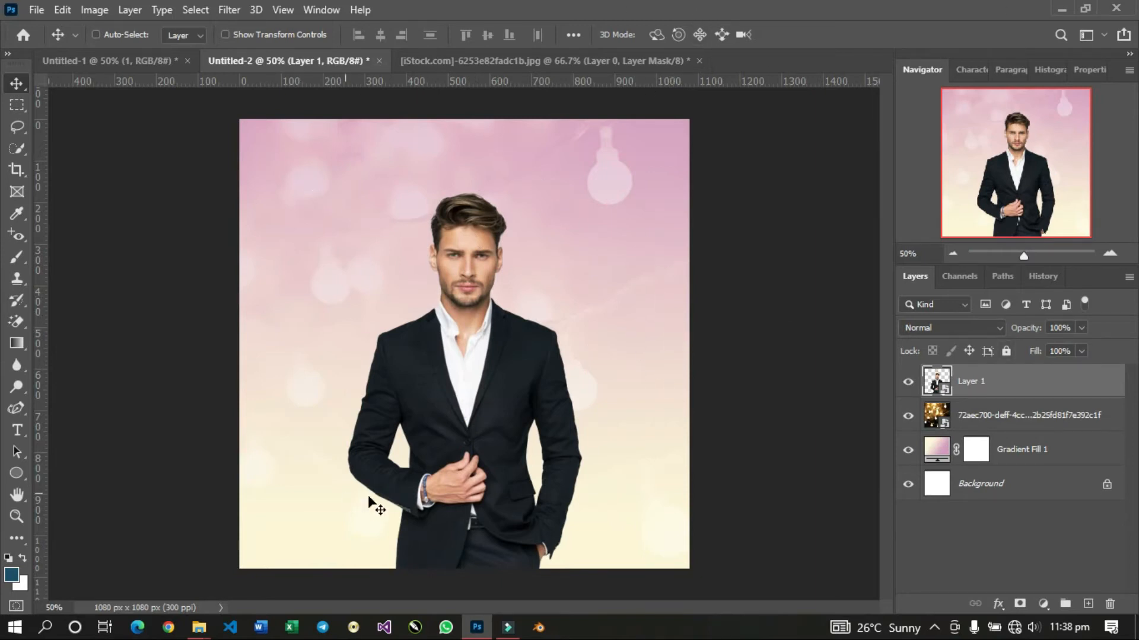
# Add the text BIRTHDAY on a new layer directly above the string-light layer, behind the man.
pyautogui.click(1002, 415)
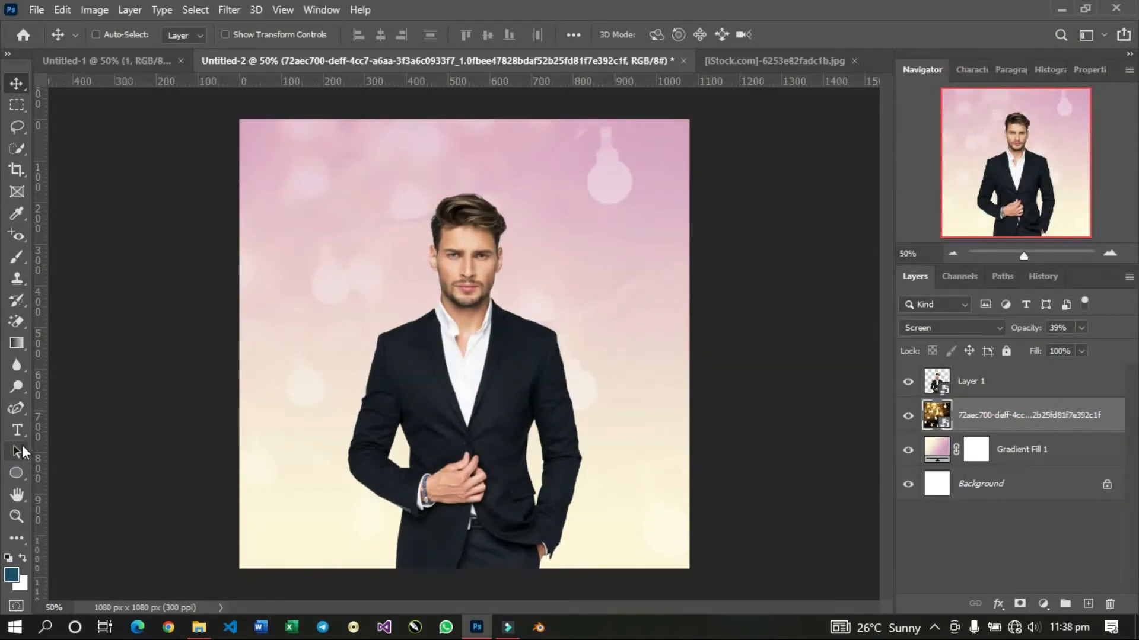
pyautogui.click(13, 430)
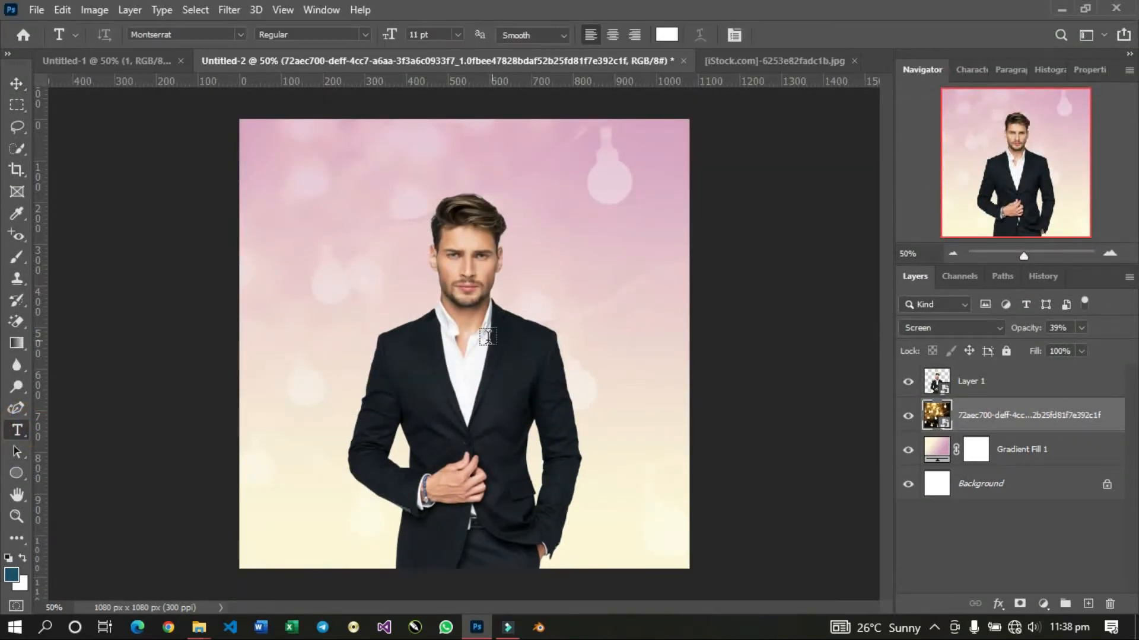
pyautogui.click(466, 315)
pyautogui.moveTo(618, 433); pyautogui.dragTo(523, 418)
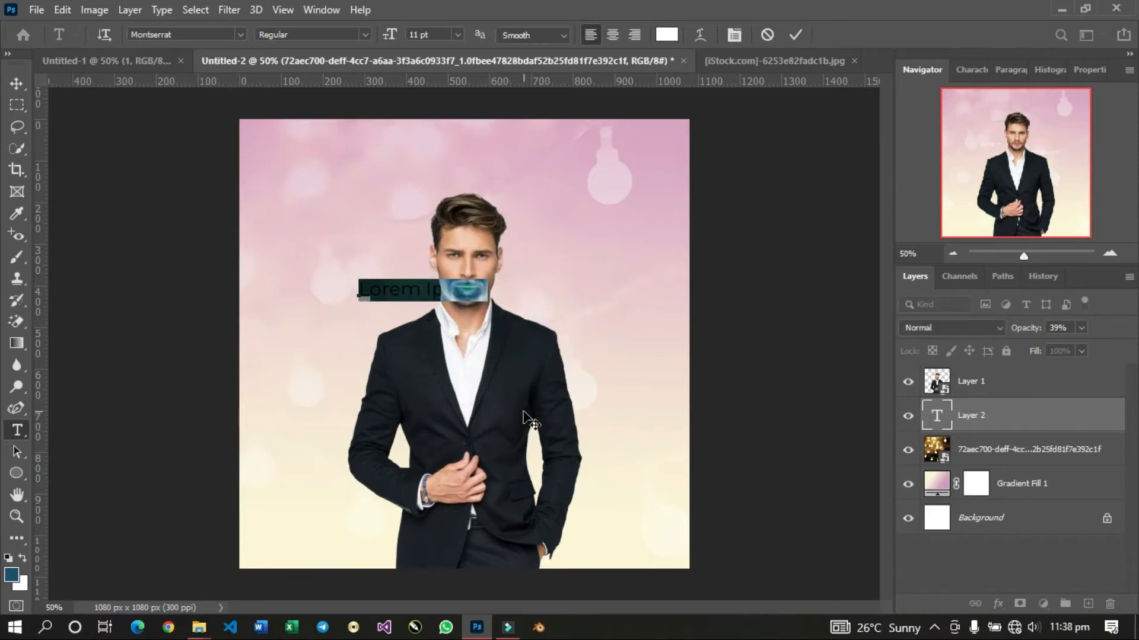
pyautogui.write('BIR')
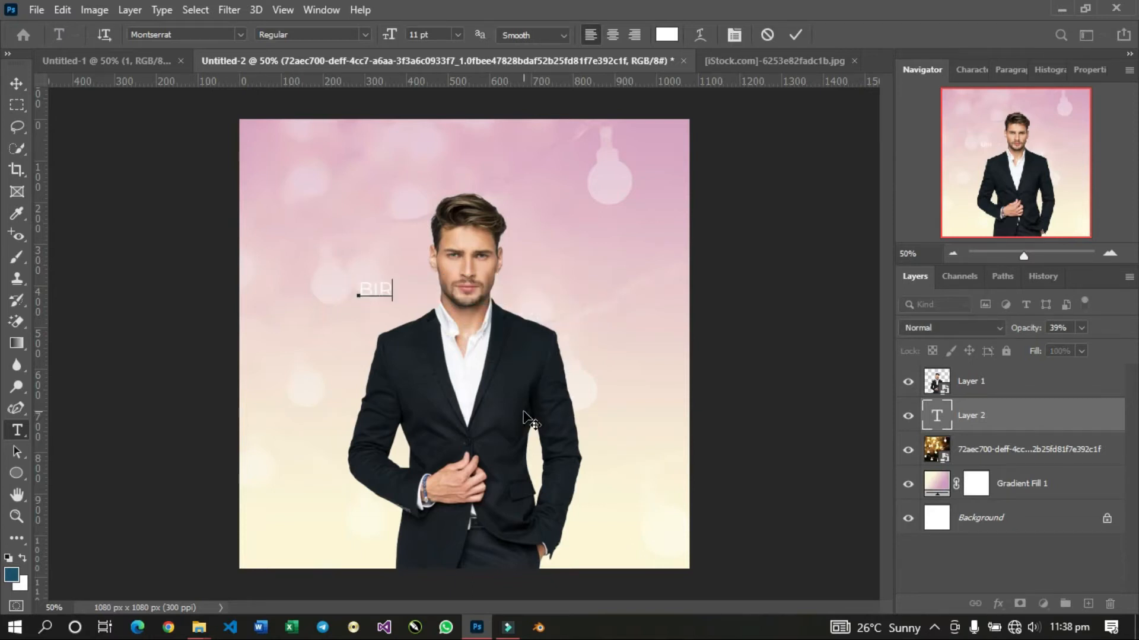
pyautogui.write('THDA')
# Set the whole BIRTHDAY text in the Carbon Black font at 49 pt.
pyautogui.hotkey('ctrl', 'a')
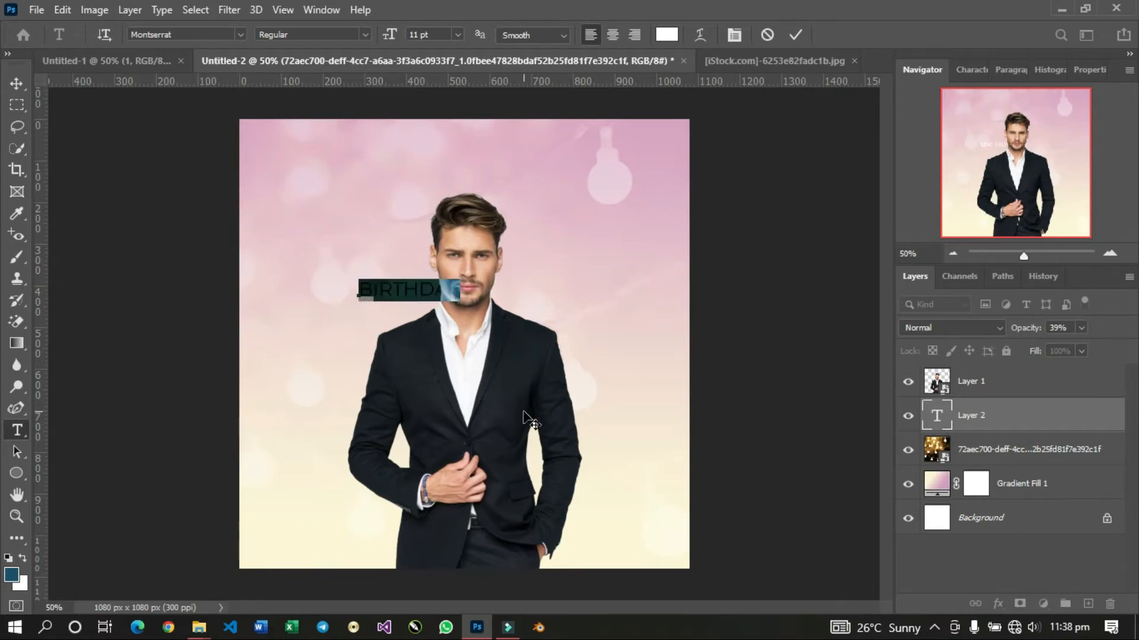
pyautogui.click(242, 34)
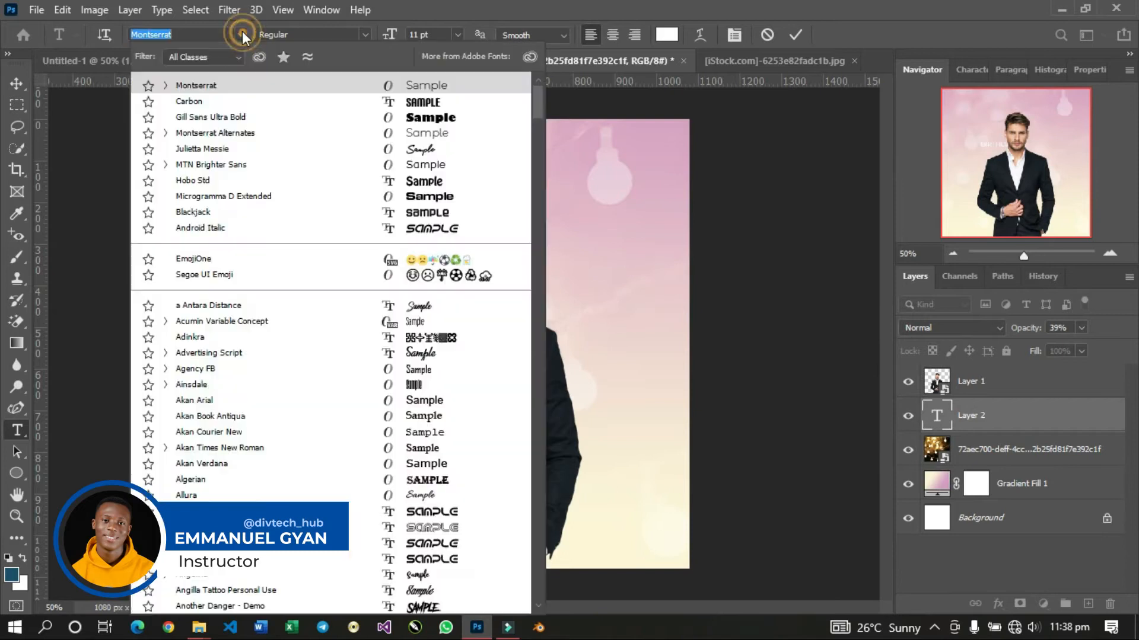
pyautogui.click(240, 101)
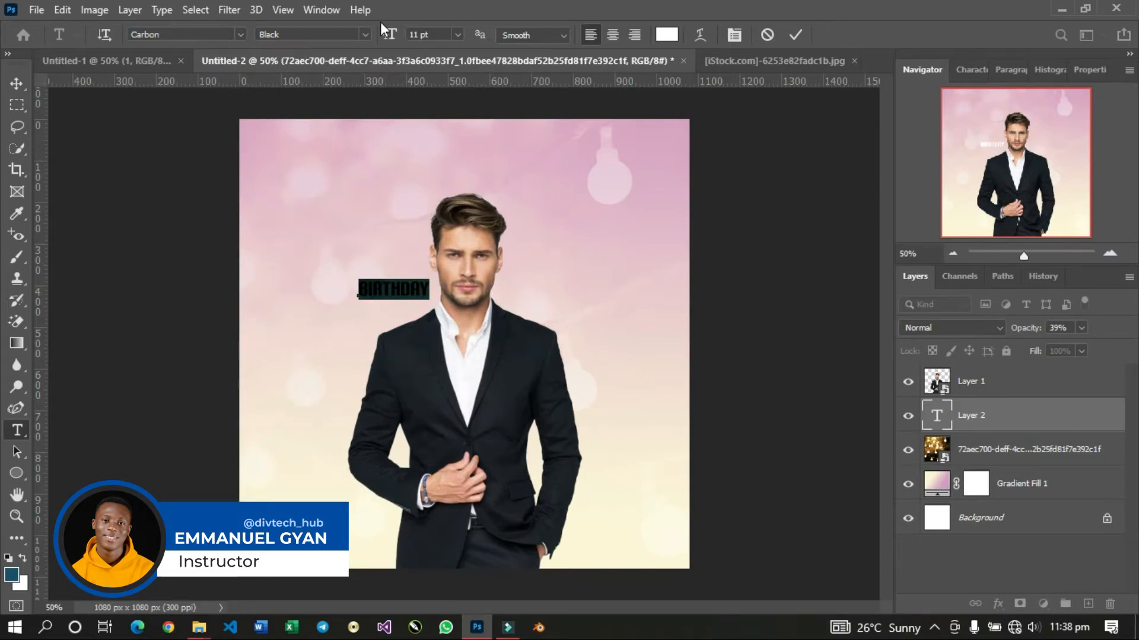
pyautogui.moveTo(383, 36); pyautogui.dragTo(419, 34)
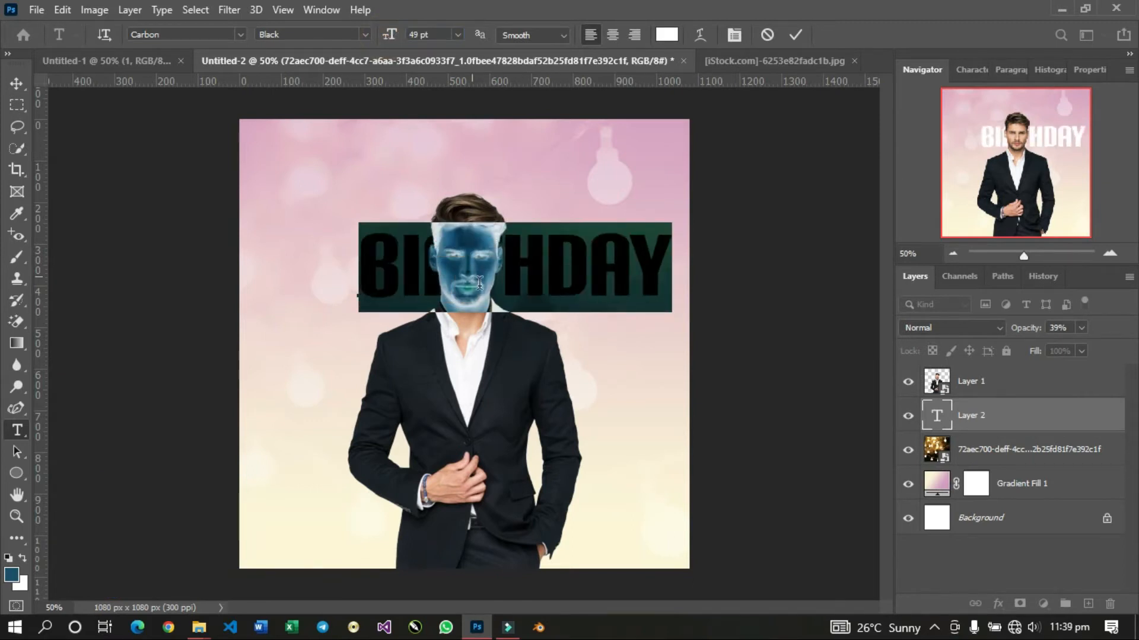
# Position the BIRTHDAY text centrally behind the man's head, try 53 pt, return to 49 pt, and commit the text.
pyautogui.moveTo(562, 339); pyautogui.dragTo(521, 306)
pyautogui.moveTo(512, 300); pyautogui.dragTo(511, 298)
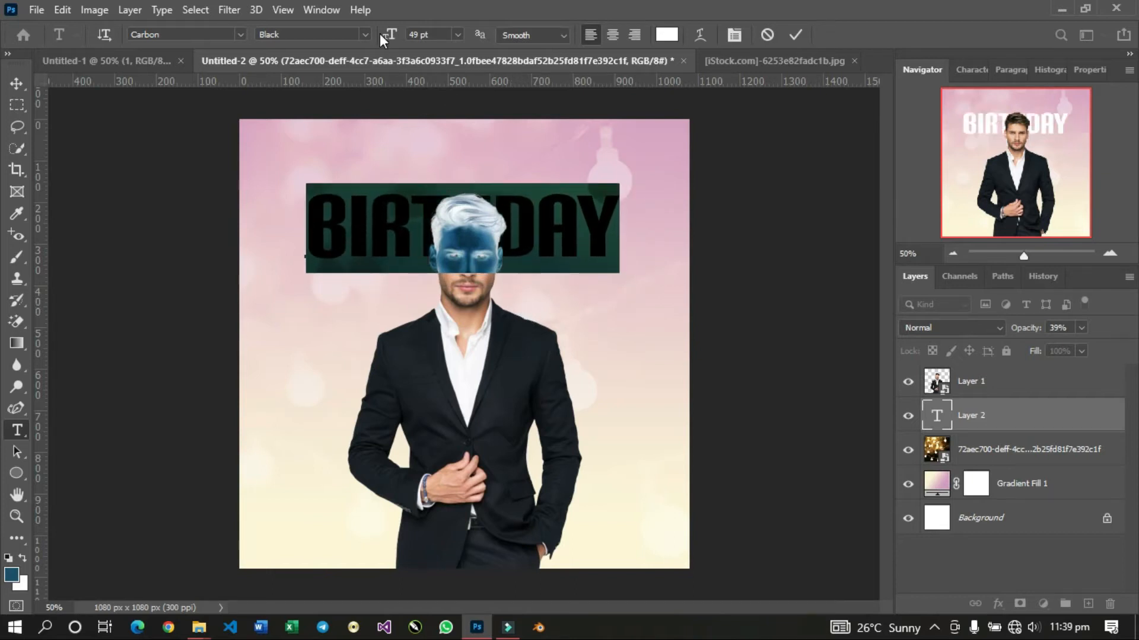
pyautogui.moveTo(389, 34); pyautogui.dragTo(393, 37)
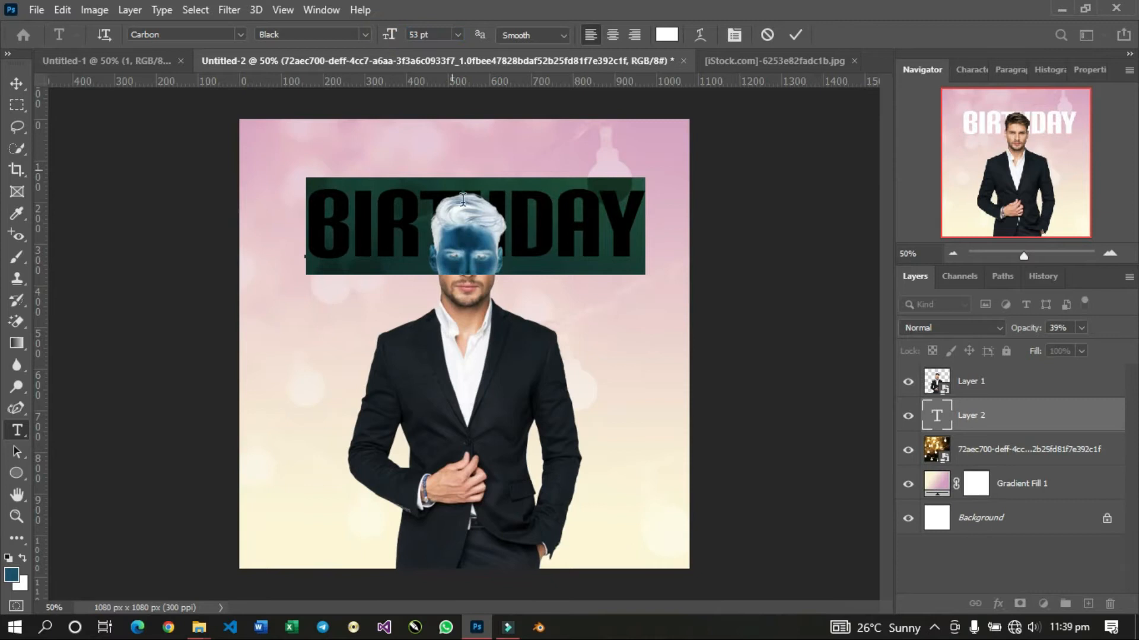
pyautogui.moveTo(504, 327); pyautogui.dragTo(486, 336)
pyautogui.moveTo(398, 39); pyautogui.dragTo(392, 40)
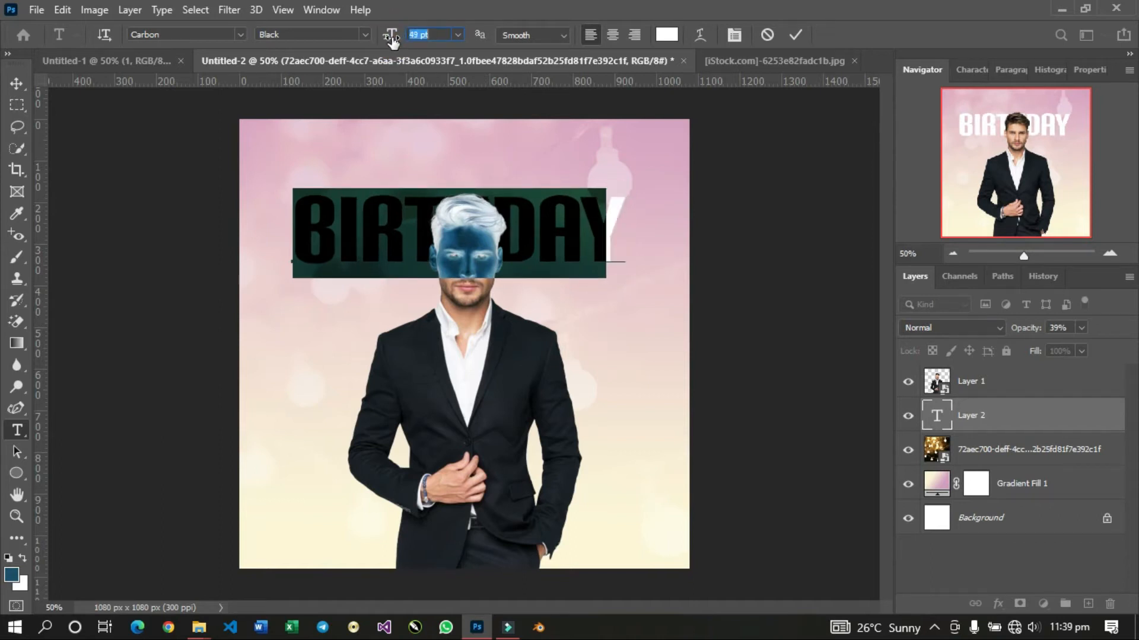
pyautogui.moveTo(453, 346)
pyautogui.mouseDown()
pyautogui.moveTo(479, 350)
pyautogui.moveTo(470, 345)
pyautogui.mouseUp()
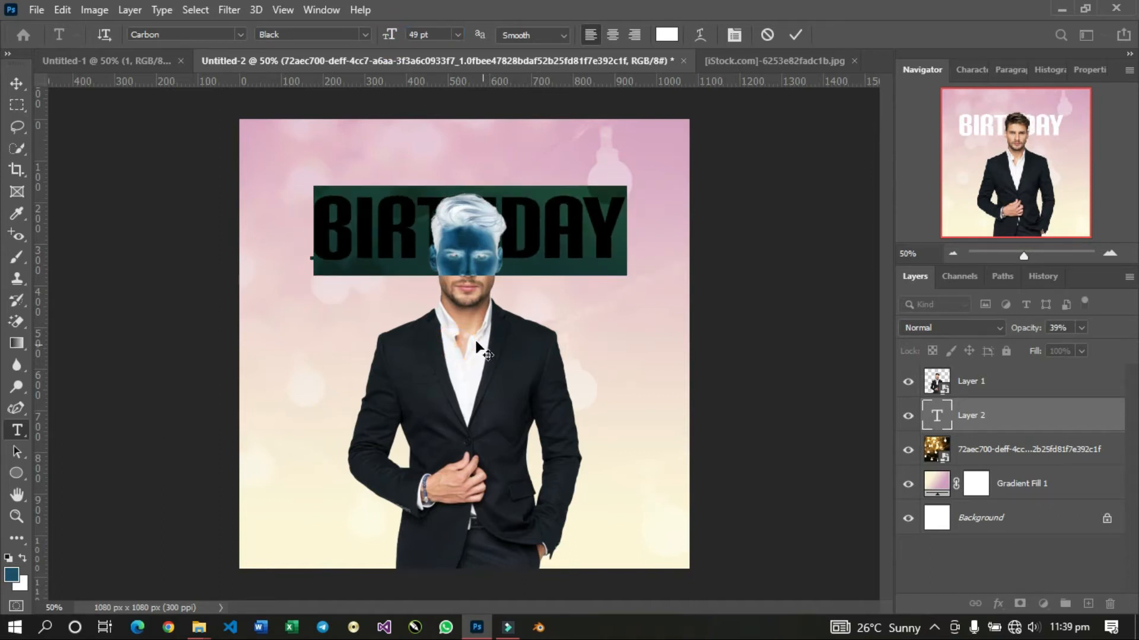
pyautogui.click(794, 36)
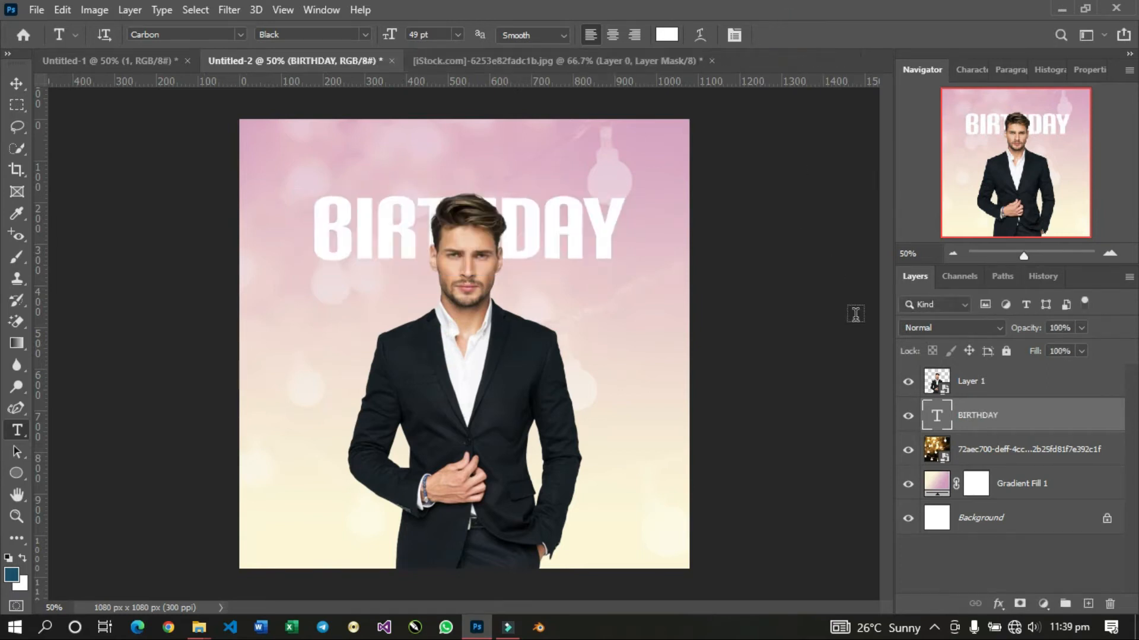
# Recolour the letters DAY in the BIRTHDAY text to blue 004e96 and commit the text edit.
pyautogui.doubleClick(929, 426)
pyautogui.moveTo(510, 237); pyautogui.dragTo(711, 191)
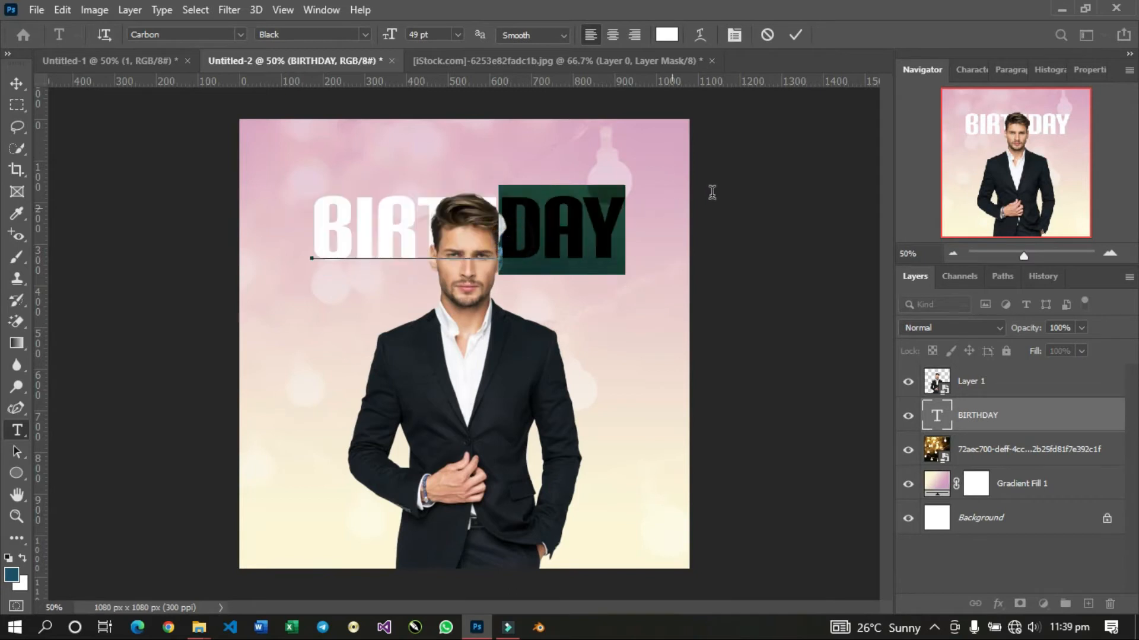
pyautogui.click(667, 35)
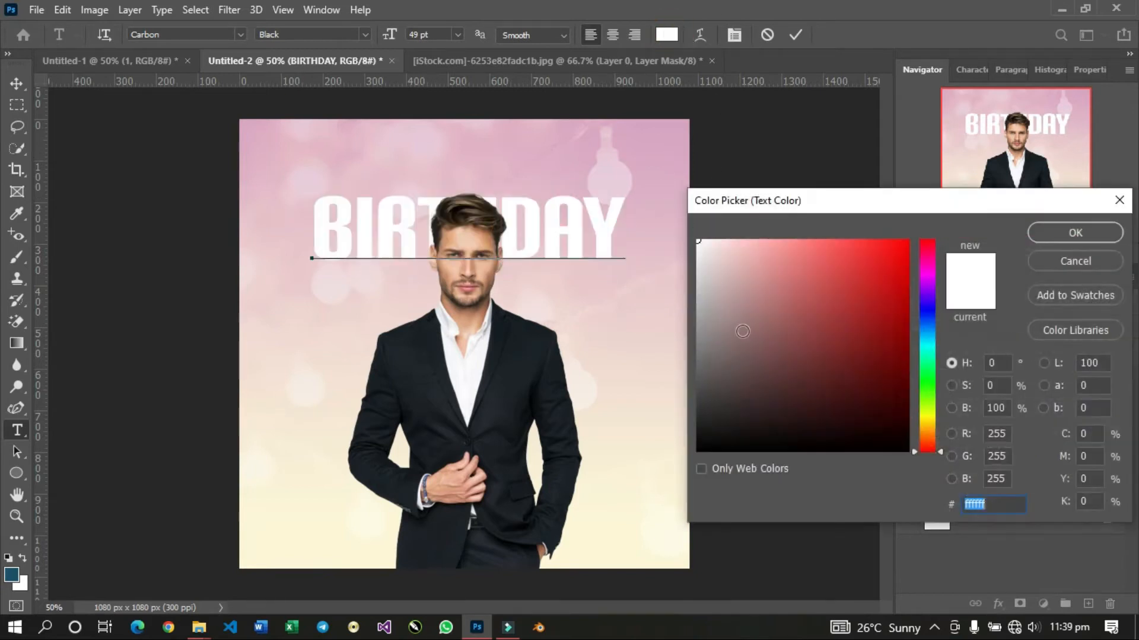
pyautogui.moveTo(925, 335); pyautogui.dragTo(915, 366)
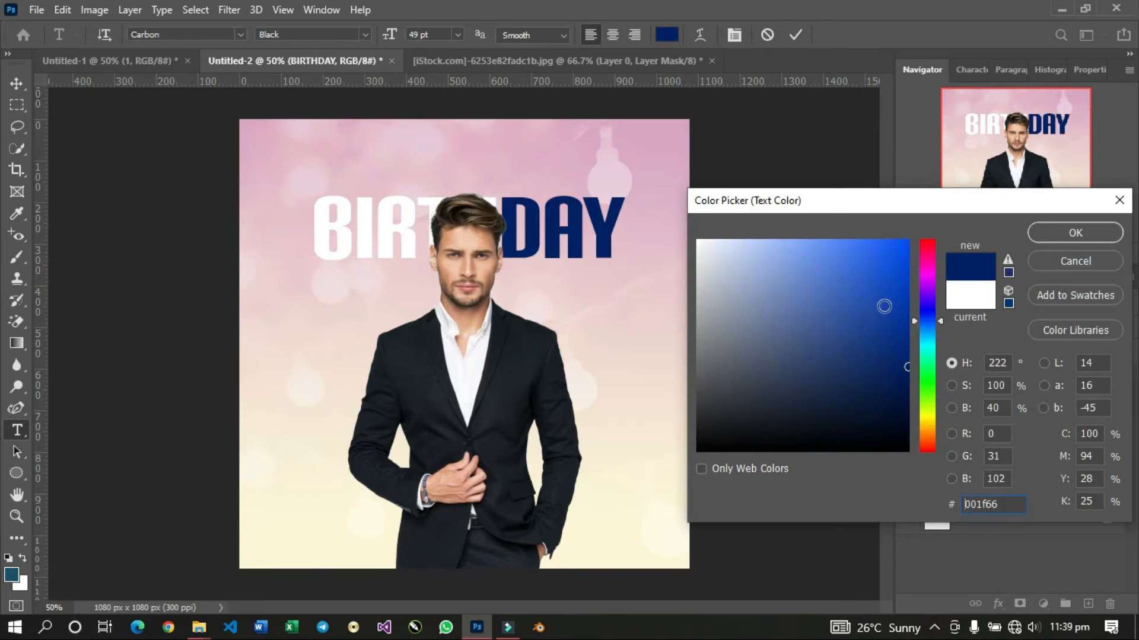
pyautogui.click(886, 301)
pyautogui.moveTo(886, 301)
pyautogui.mouseDown()
pyautogui.moveTo(954, 339)
pyautogui.moveTo(927, 329)
pyautogui.mouseUp()
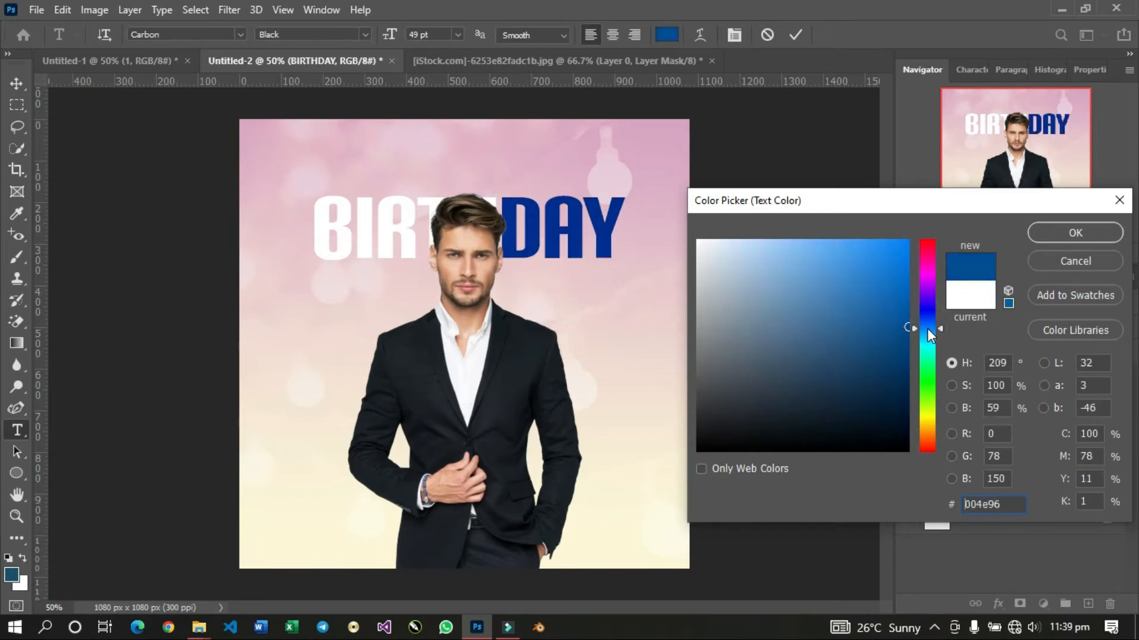
pyautogui.click(1062, 229)
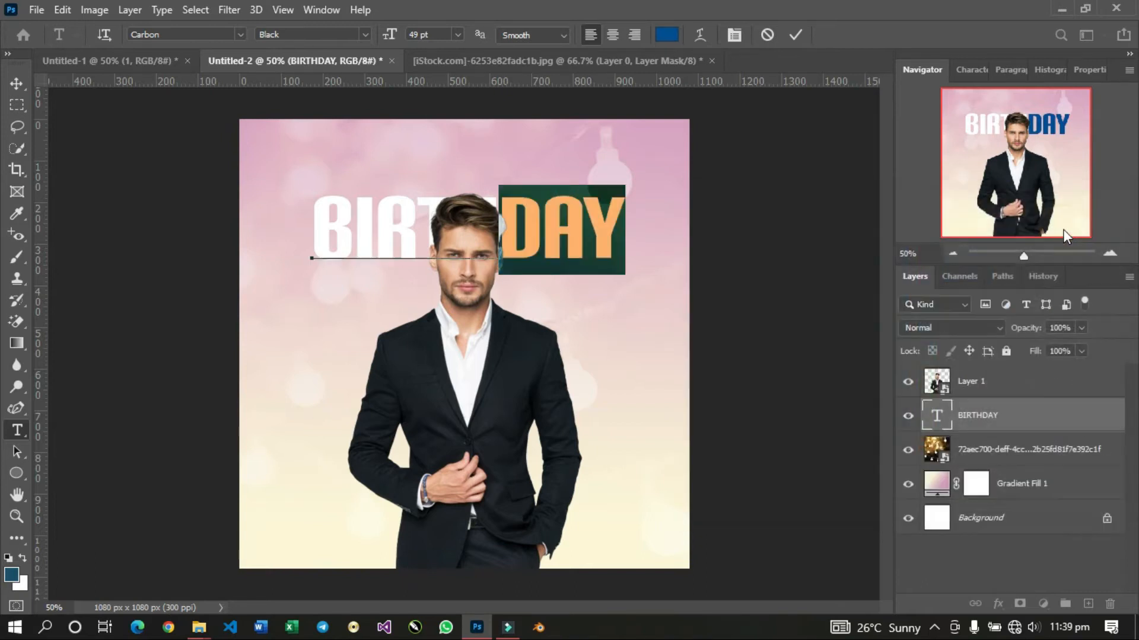
pyautogui.click(797, 31)
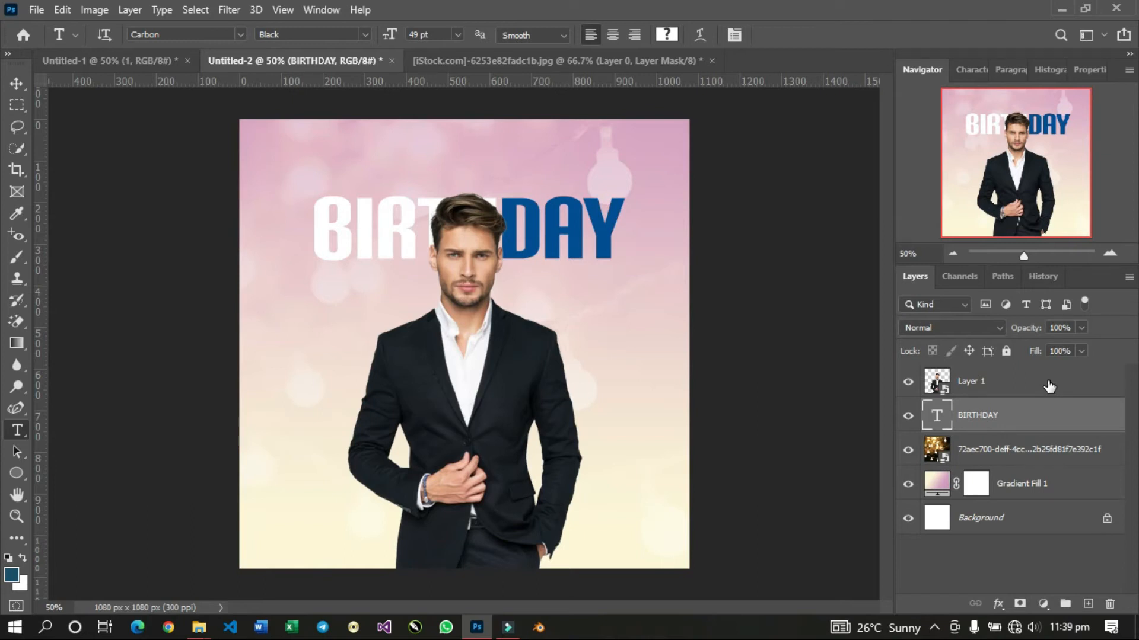
# Duplicate the BIRTHDAY text layer and activate the Move tool.
pyautogui.hotkey('ctrl', 'j')
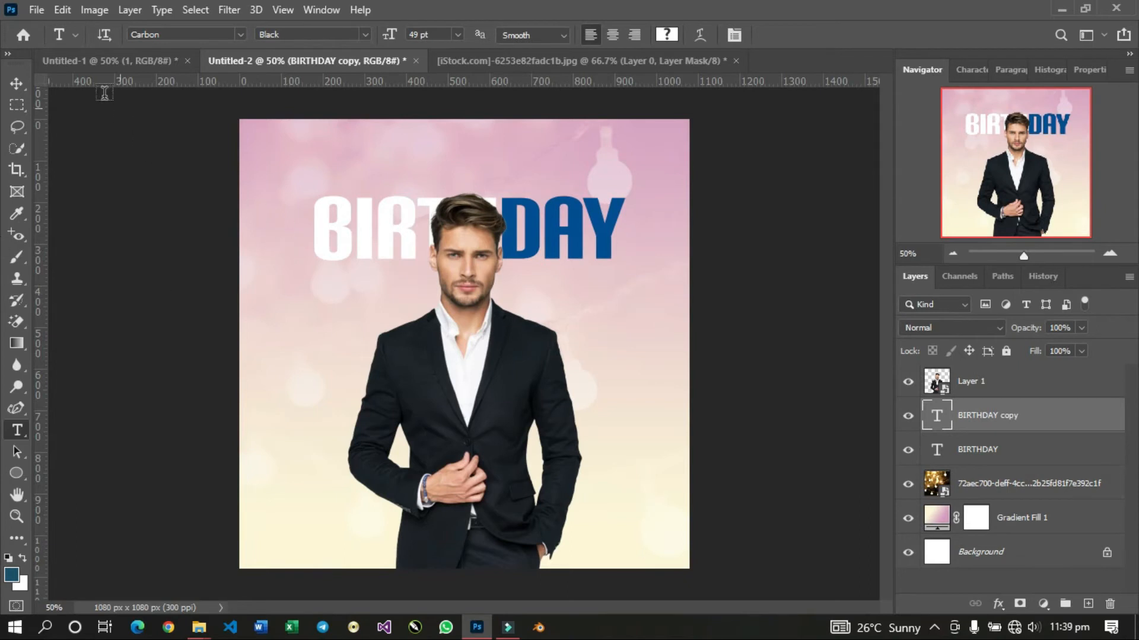
pyautogui.click(16, 85)
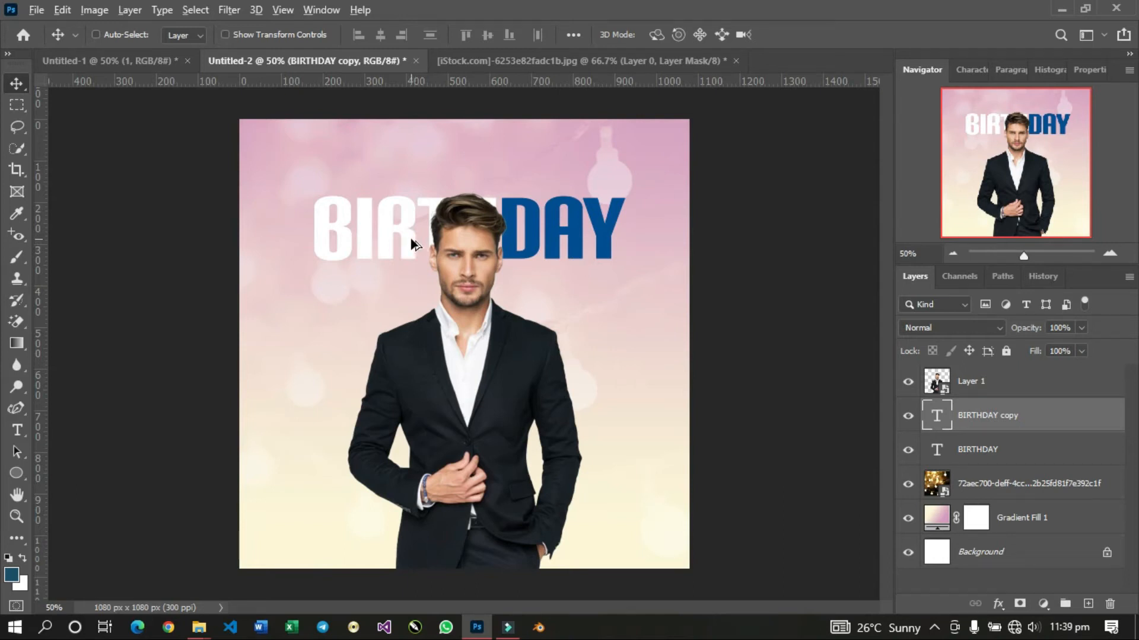
pyautogui.moveTo(412, 243); pyautogui.dragTo(418, 313)
pyautogui.hotkey('ctrl', 'j')
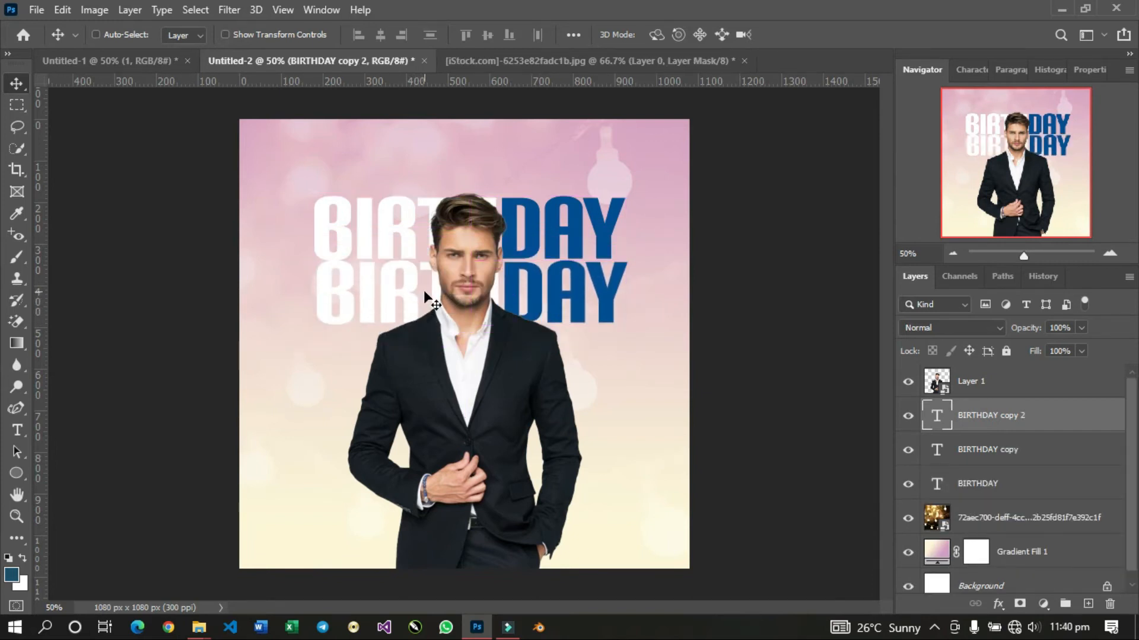
pyautogui.hotkey('ctrl', 'z')
pyautogui.hotkey('ctrl', 'z')
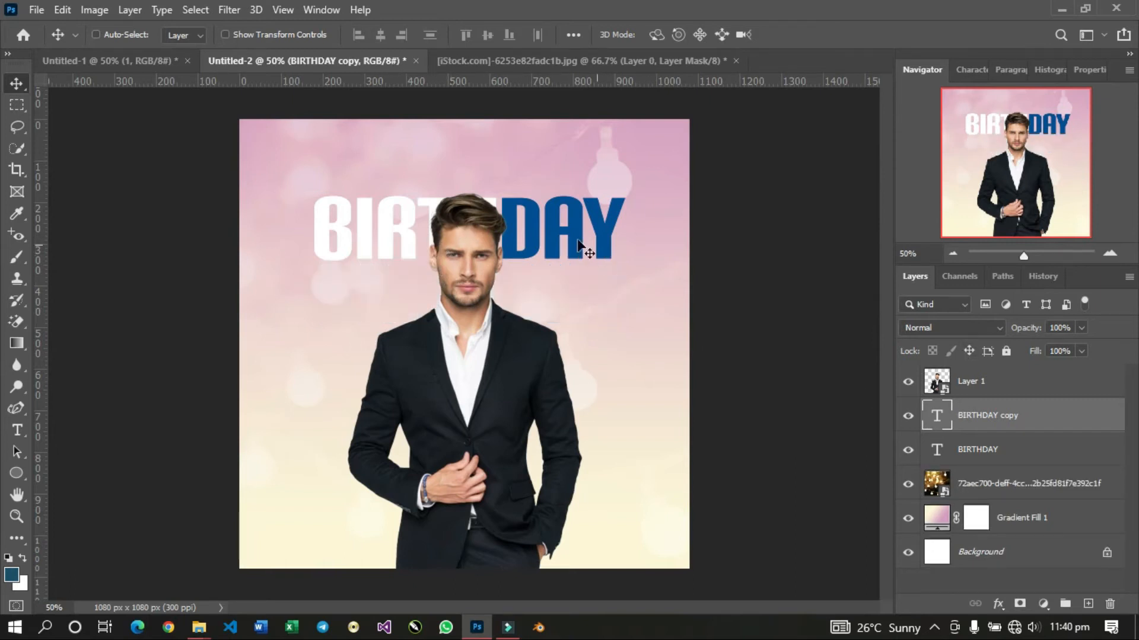
# Move the duplicated BIRTHDAY text directly below the original and set its fill to 0%.
pyautogui.moveTo(440, 228); pyautogui.dragTo(436, 317)
pyautogui.press('Up')
pyautogui.press('Up')
pyautogui.press('Up')
pyautogui.press('Up')
pyautogui.press('Up')
pyautogui.press('Up')
pyautogui.press('Up')
pyautogui.press('Up')
pyautogui.press('Up')
pyautogui.press('Up')
pyautogui.press('Up')
pyautogui.press('Up')
pyautogui.press('Up')
pyautogui.press('Up')
pyautogui.press('Up')
pyautogui.press('Up')
pyautogui.press('Up')
pyautogui.press('Up')
pyautogui.press('Up')
pyautogui.press('Up')
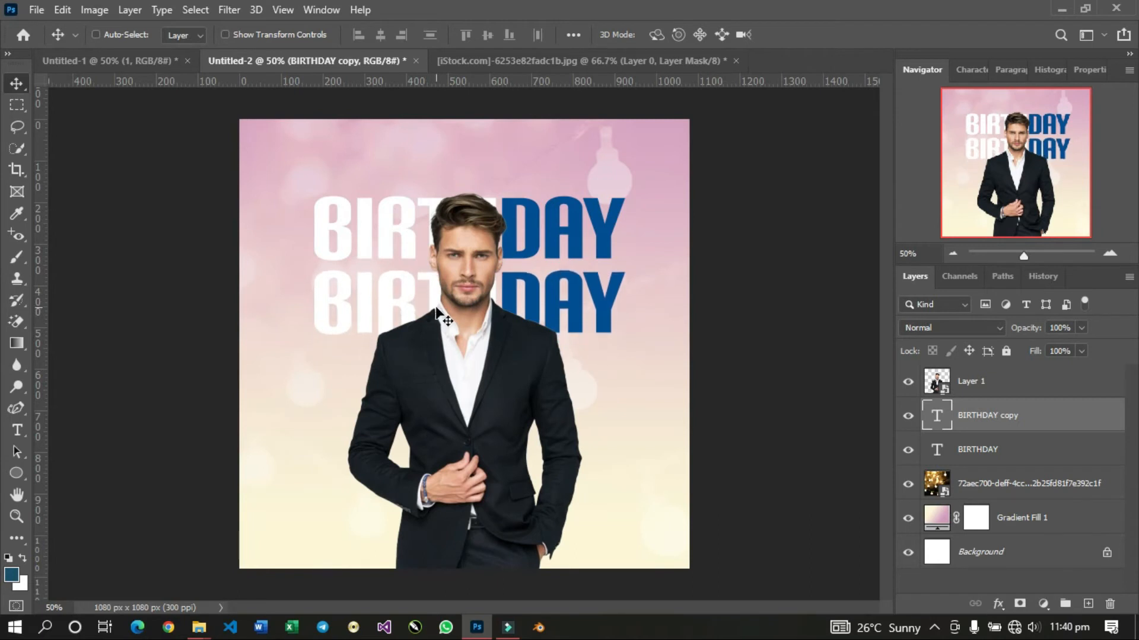
pyautogui.moveTo(1033, 354); pyautogui.dragTo(834, 376)
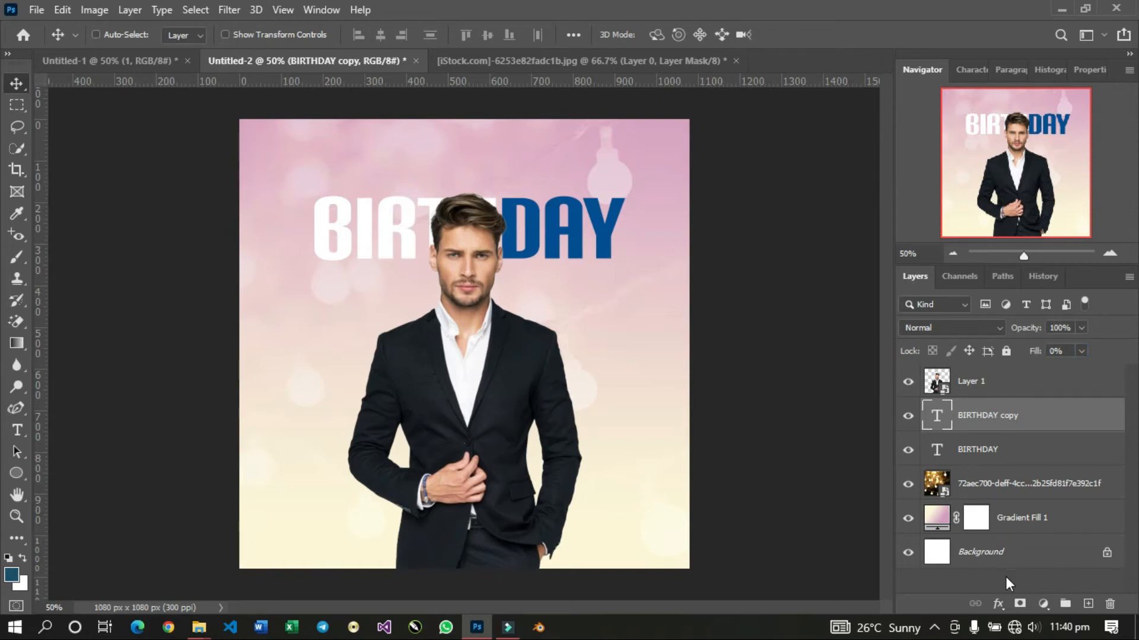
# Add a 5 px outside stroke in dark teal 1c4f6b to the BIRTHDAY copy layer.
pyautogui.click(998, 605)
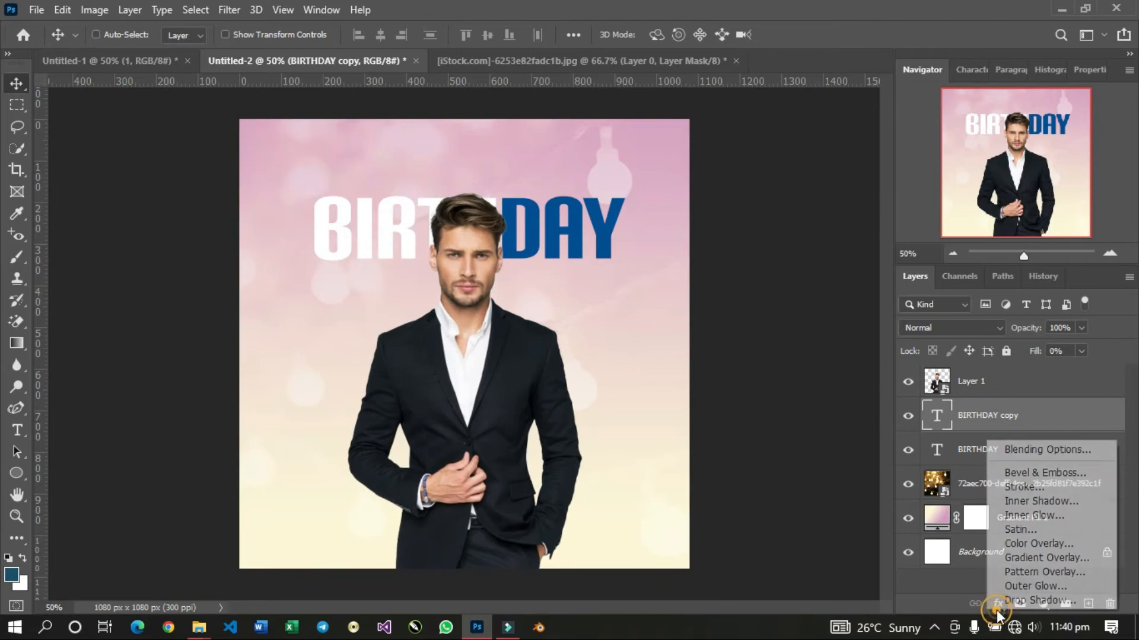
pyautogui.click(1017, 487)
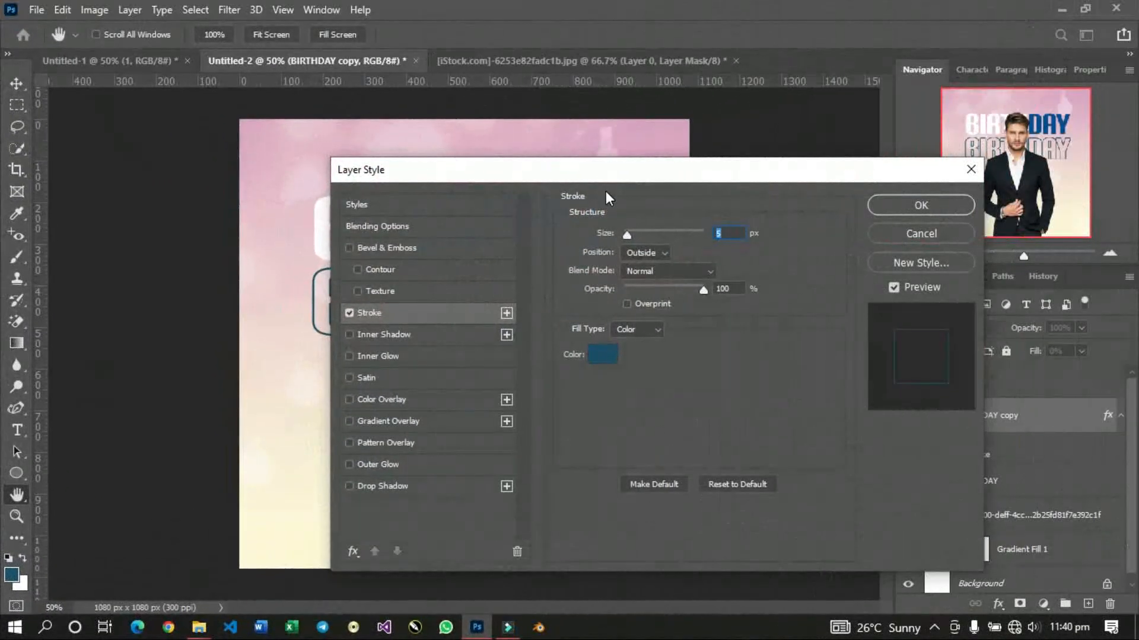
pyautogui.moveTo(600, 169); pyautogui.dragTo(827, 266)
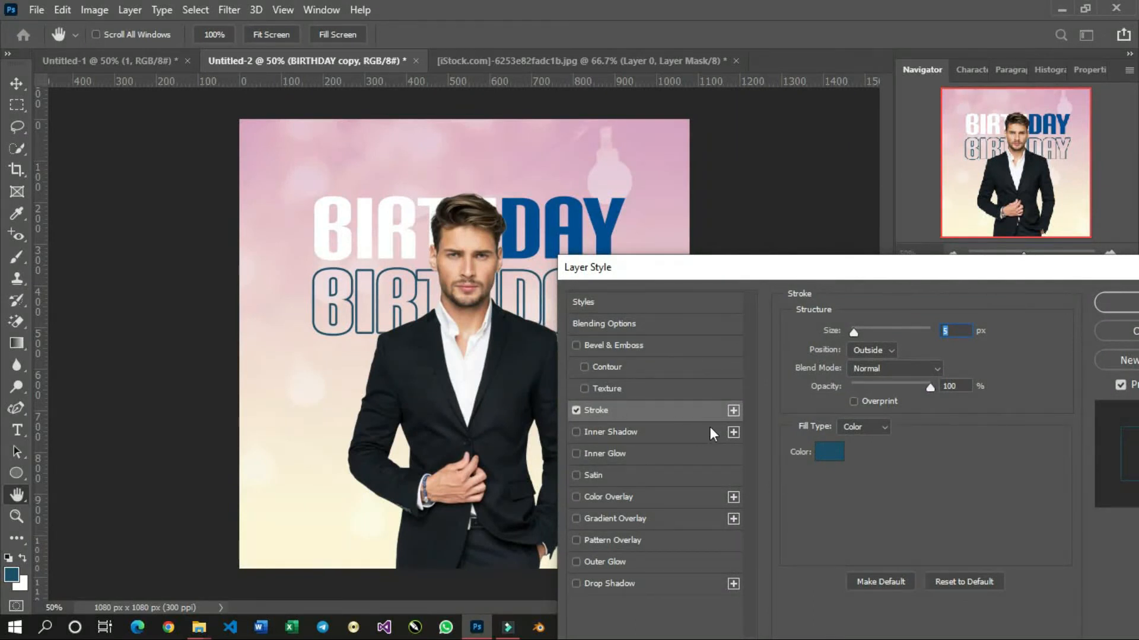
pyautogui.click(836, 452)
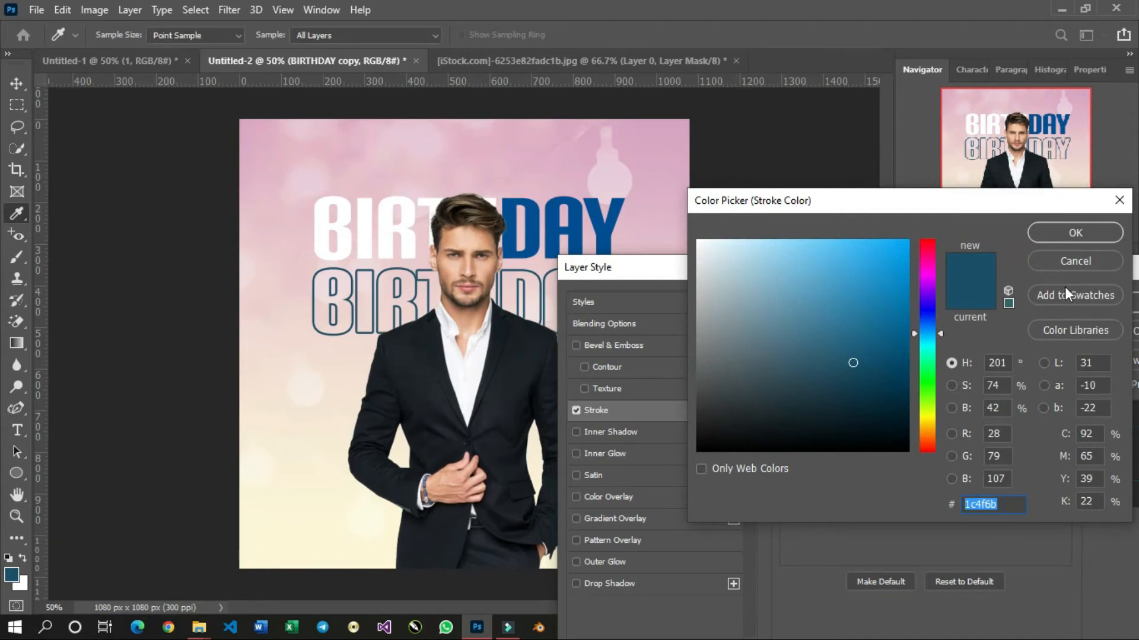
pyautogui.click(1048, 241)
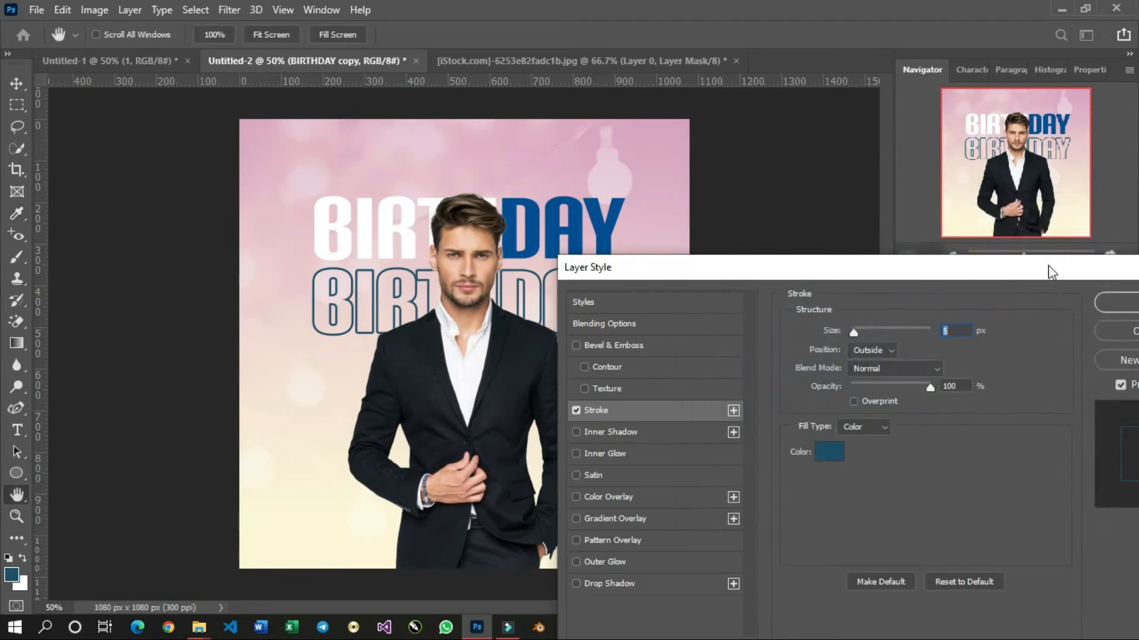
pyautogui.click(1102, 302)
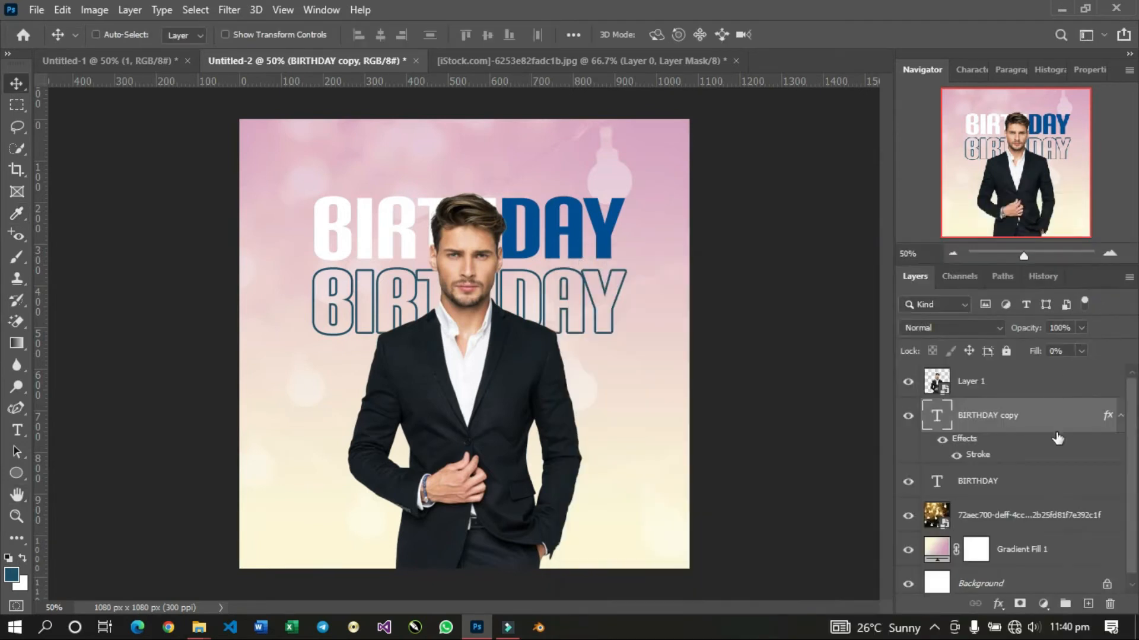
# Recolour the letters DAY in the original BIRTHDAY text to 1c4f6b, commit the text, and collapse the copy layer's effects list.
pyautogui.doubleClick(937, 482)
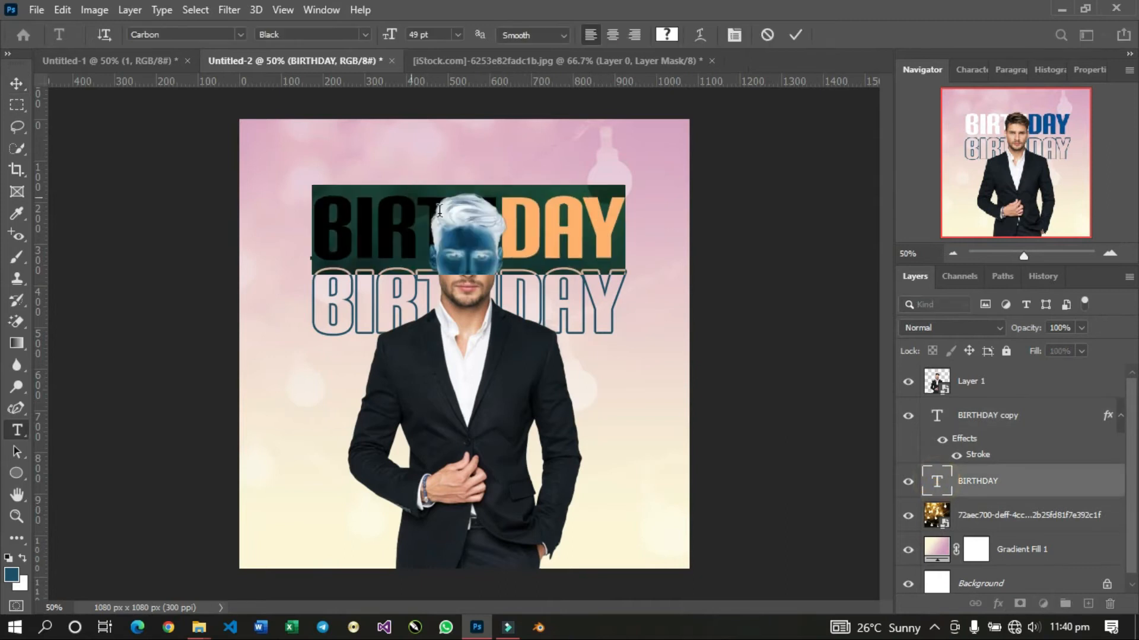
pyautogui.click(667, 35)
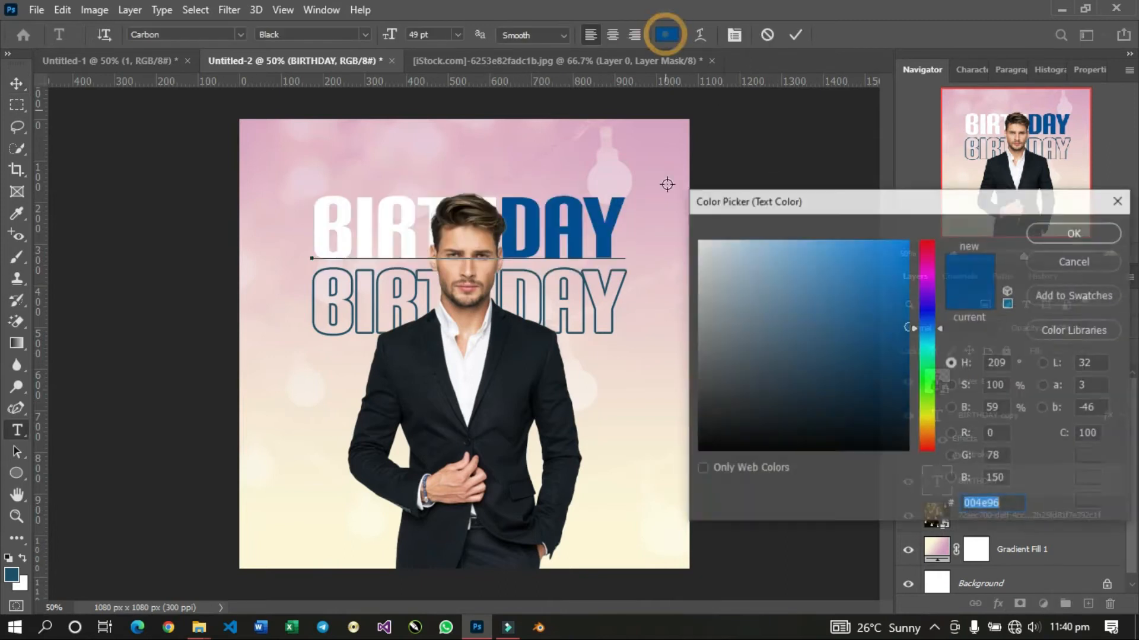
pyautogui.write('1c4f6b')
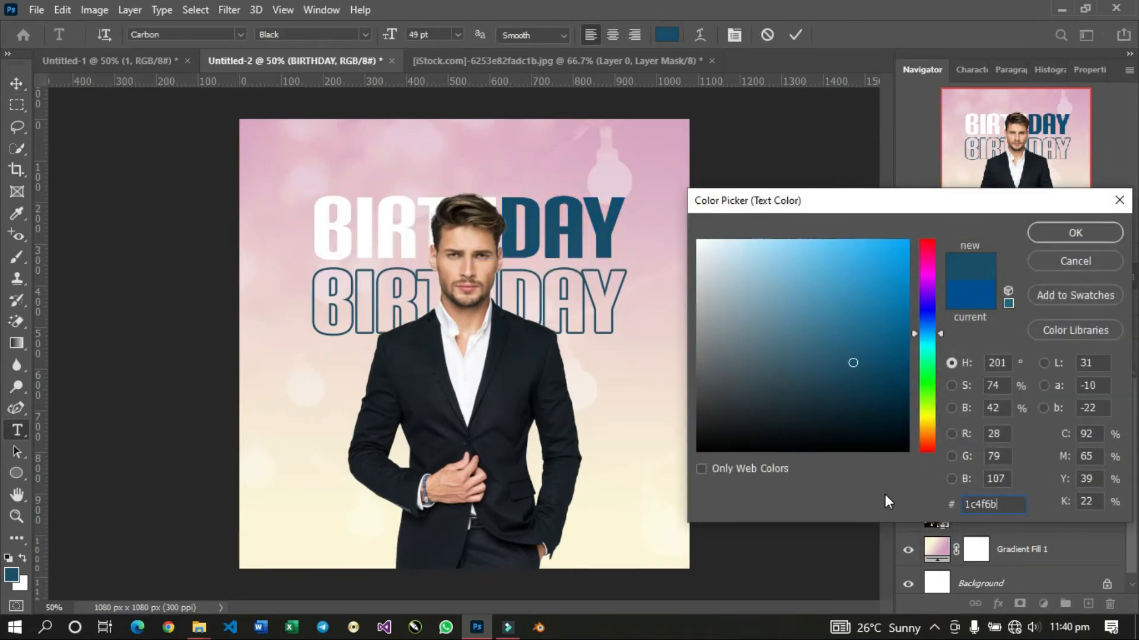
pyautogui.click(1070, 234)
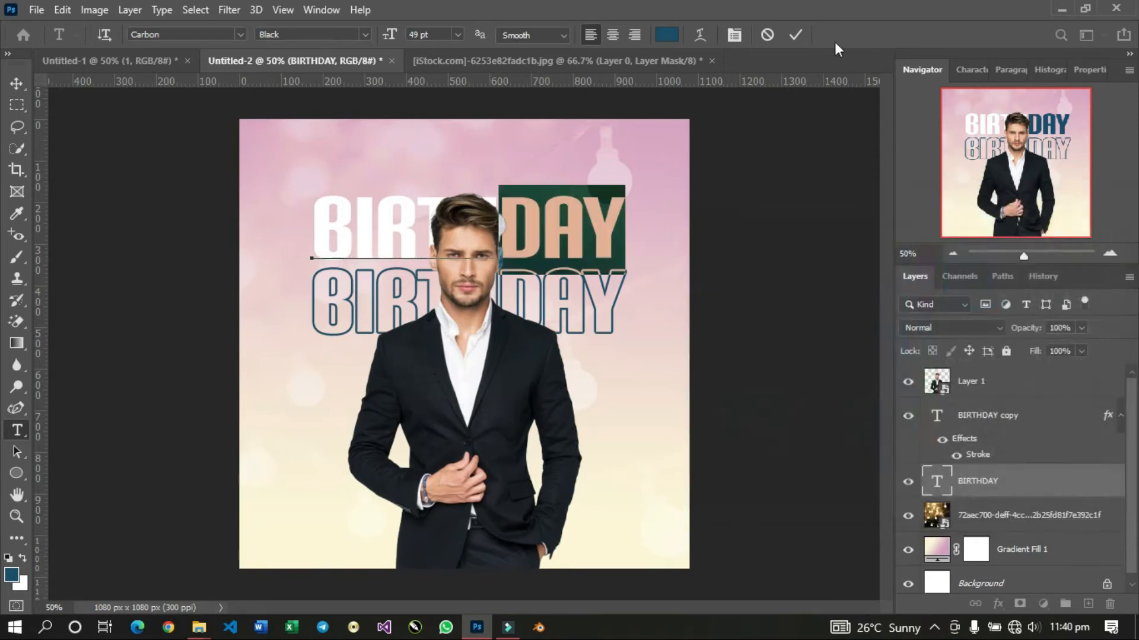
pyautogui.click(792, 30)
pyautogui.press('v')
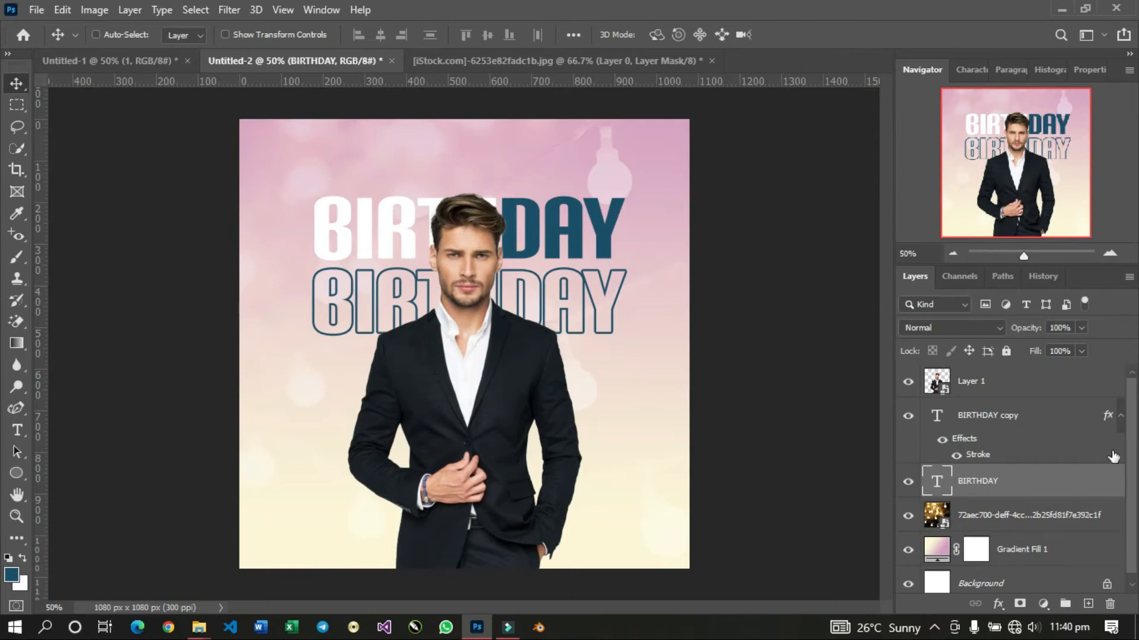
pyautogui.click(1120, 417)
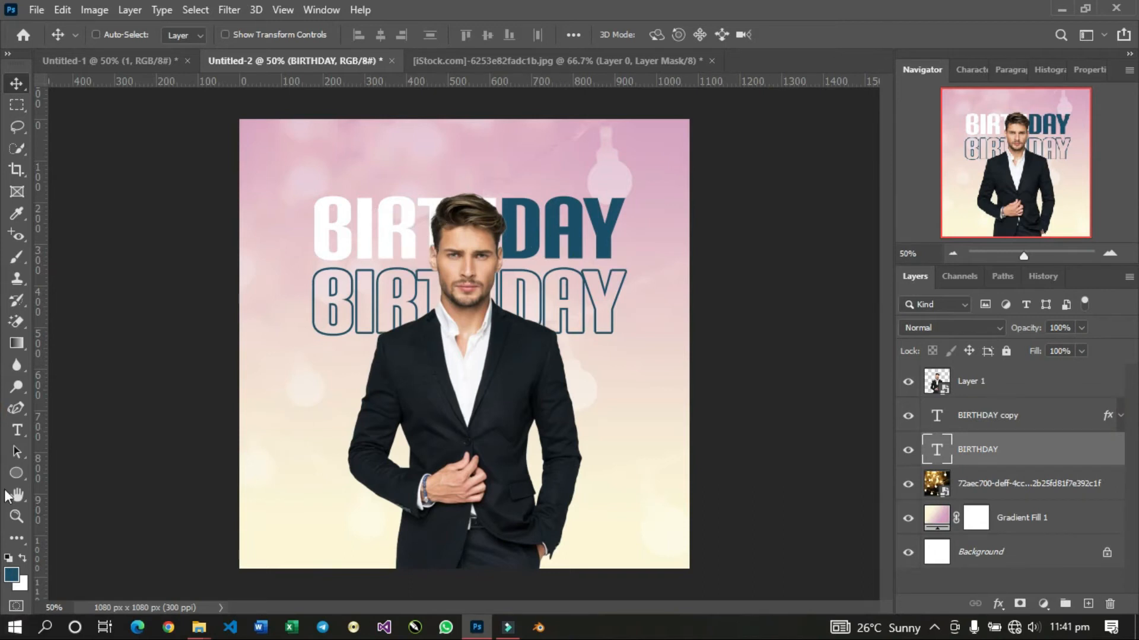
# Add a new text layer reading HAPPY above the BIRTHDAY text.
pyautogui.click(16, 430)
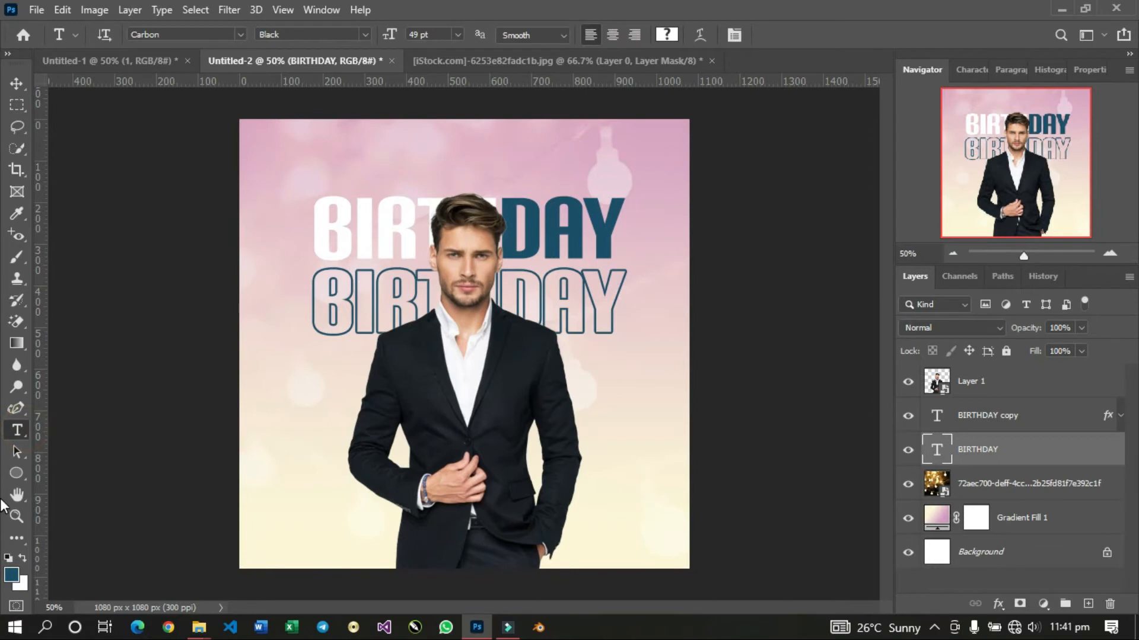
pyautogui.click(435, 166)
pyautogui.moveTo(590, 297); pyautogui.dragTo(519, 297)
pyautogui.write('HAPPY')
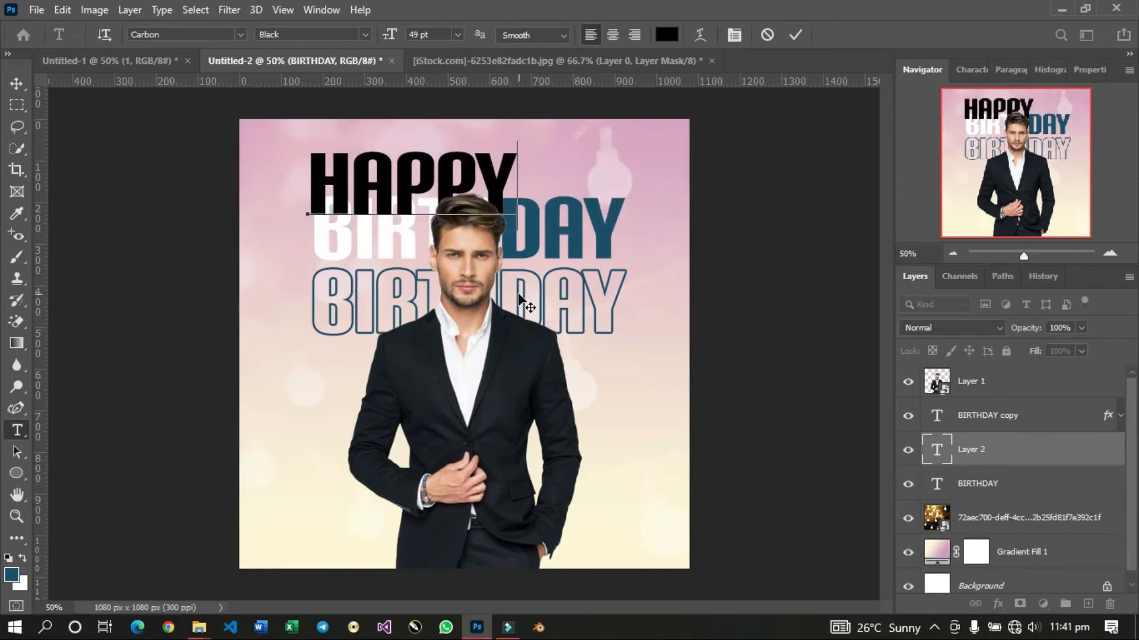
# Set the whole HAPPY text in the Montserrat Regular font.
pyautogui.hotkey('ctrl', 'a')
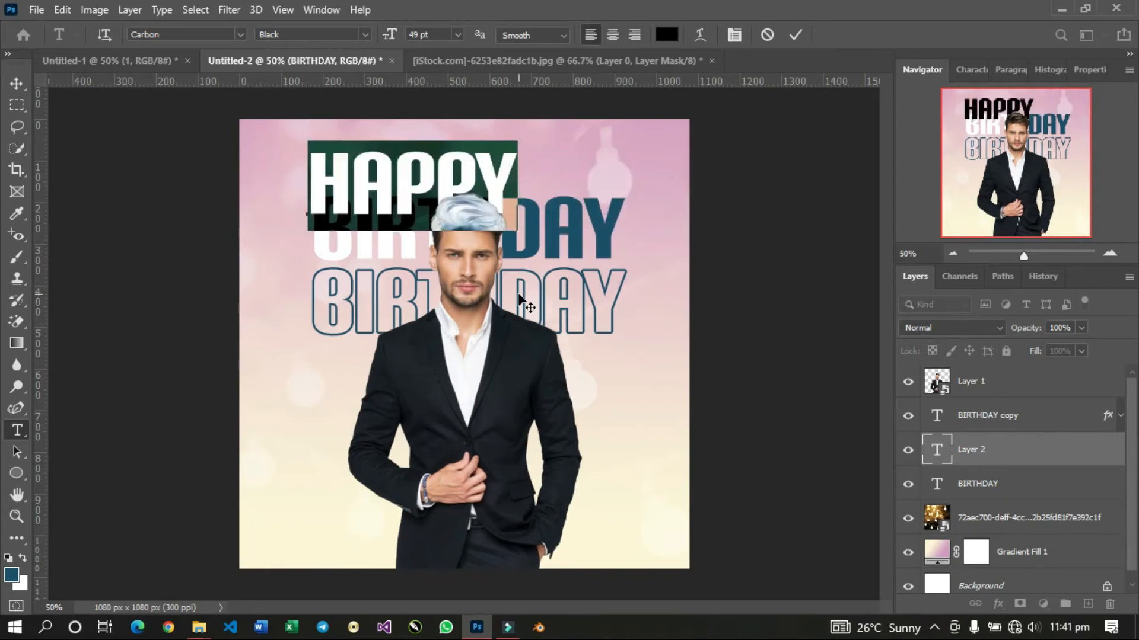
pyautogui.click(243, 35)
pyautogui.click(223, 102)
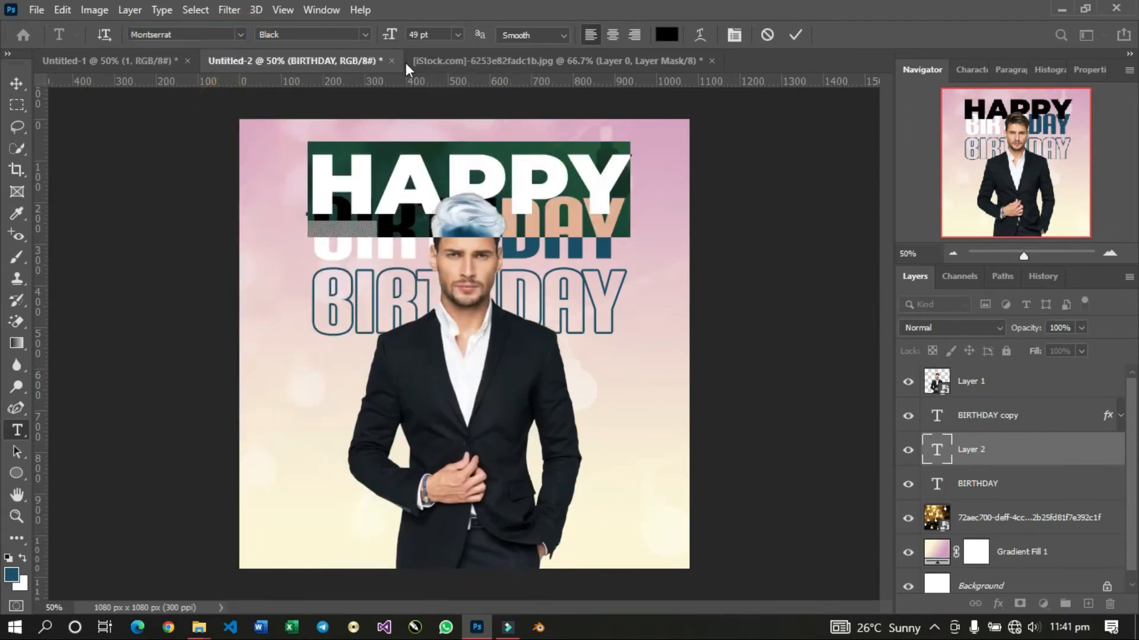
pyautogui.click(364, 29)
pyautogui.click(326, 130)
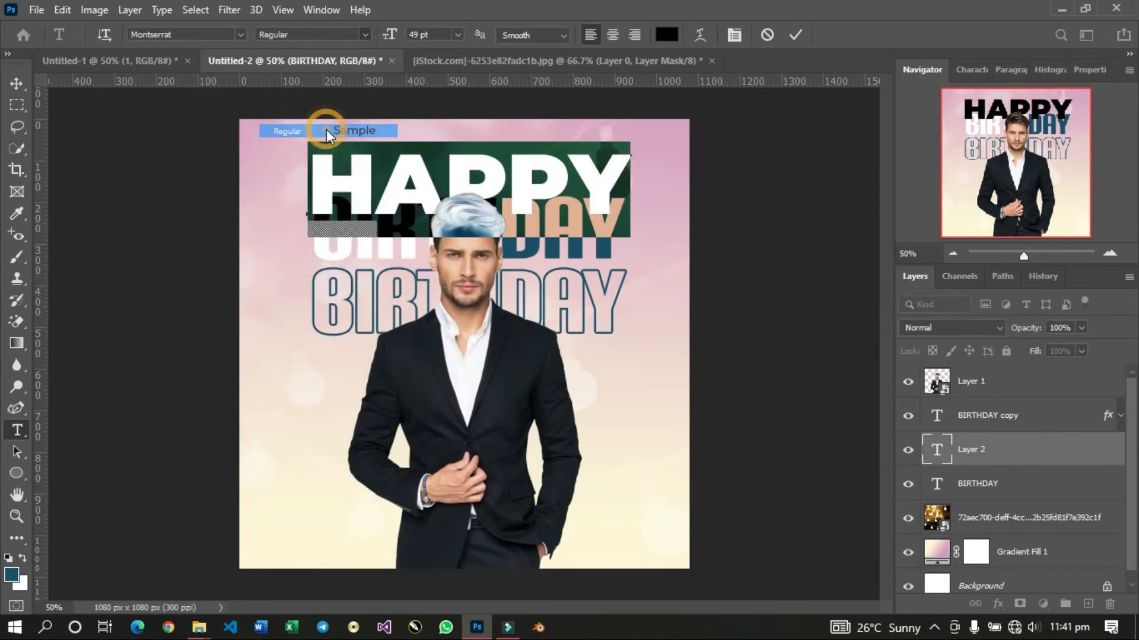
# Reduce the HAPPY text to 13 pt, position it just above the man's head, and commit it.
pyautogui.moveTo(389, 34); pyautogui.dragTo(364, 44)
pyautogui.moveTo(483, 228); pyautogui.dragTo(596, 206)
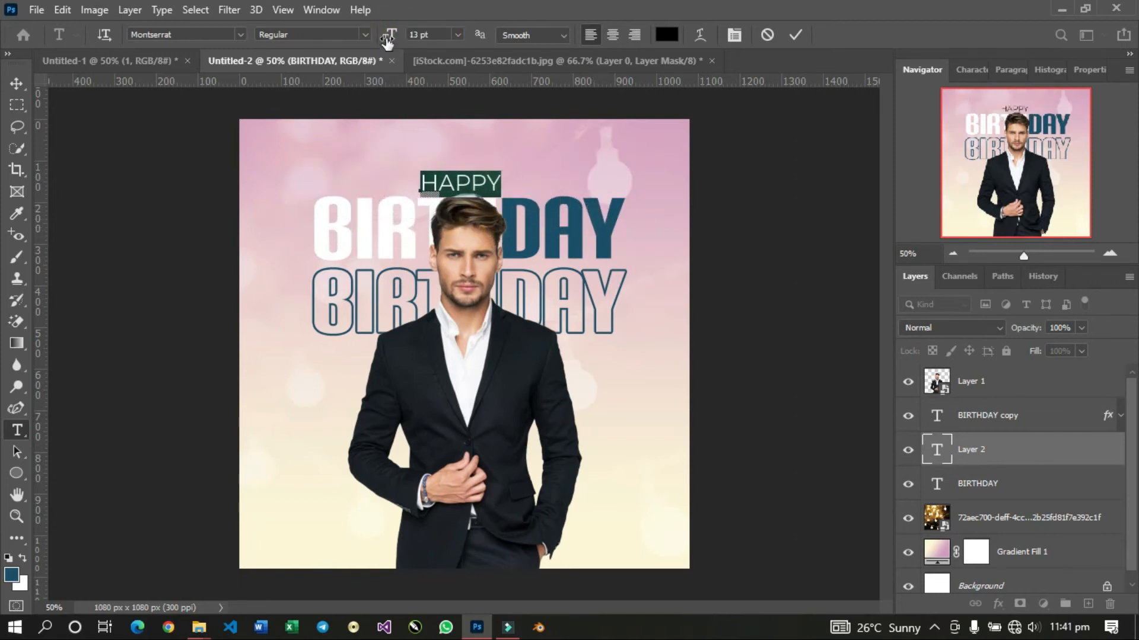
pyautogui.moveTo(387, 41); pyautogui.dragTo(394, 45)
pyautogui.moveTo(545, 339); pyautogui.dragTo(555, 343)
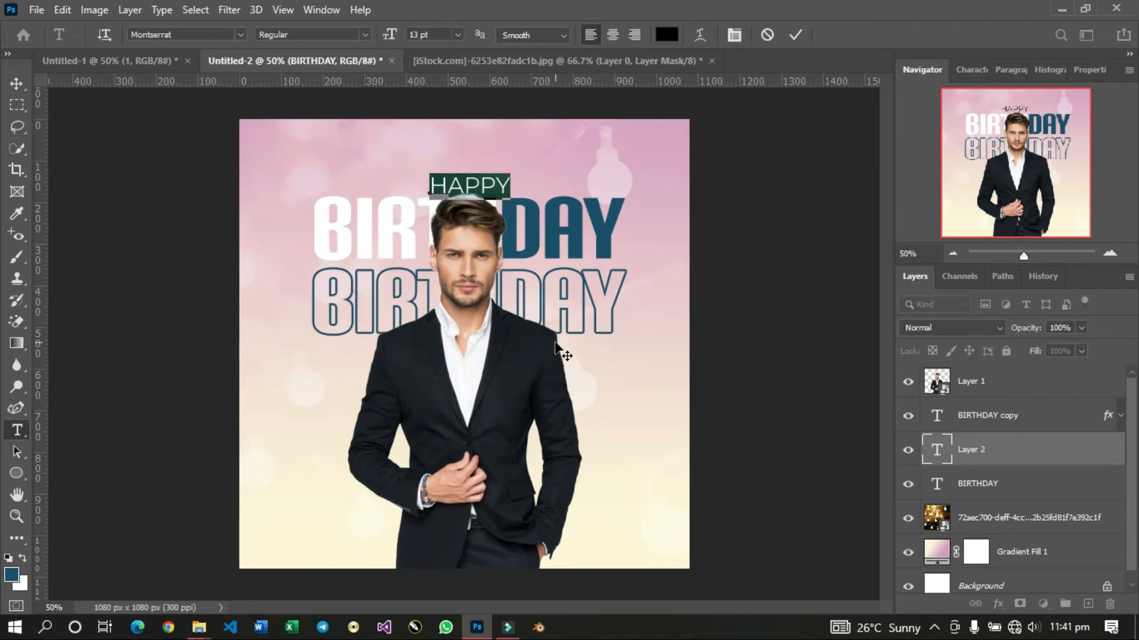
pyautogui.click(795, 34)
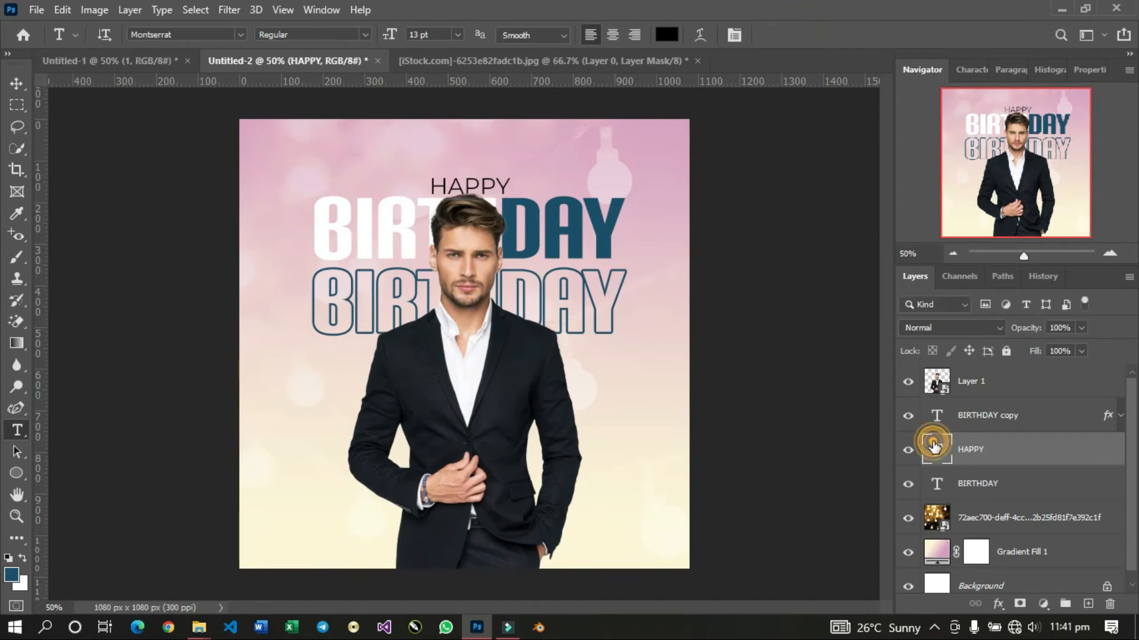
# Recolour the HAPPY text to white ffffff and commit the text edit.
pyautogui.doubleClick(934, 448)
pyautogui.click(670, 41)
pyautogui.moveTo(777, 262); pyautogui.dragTo(618, 188)
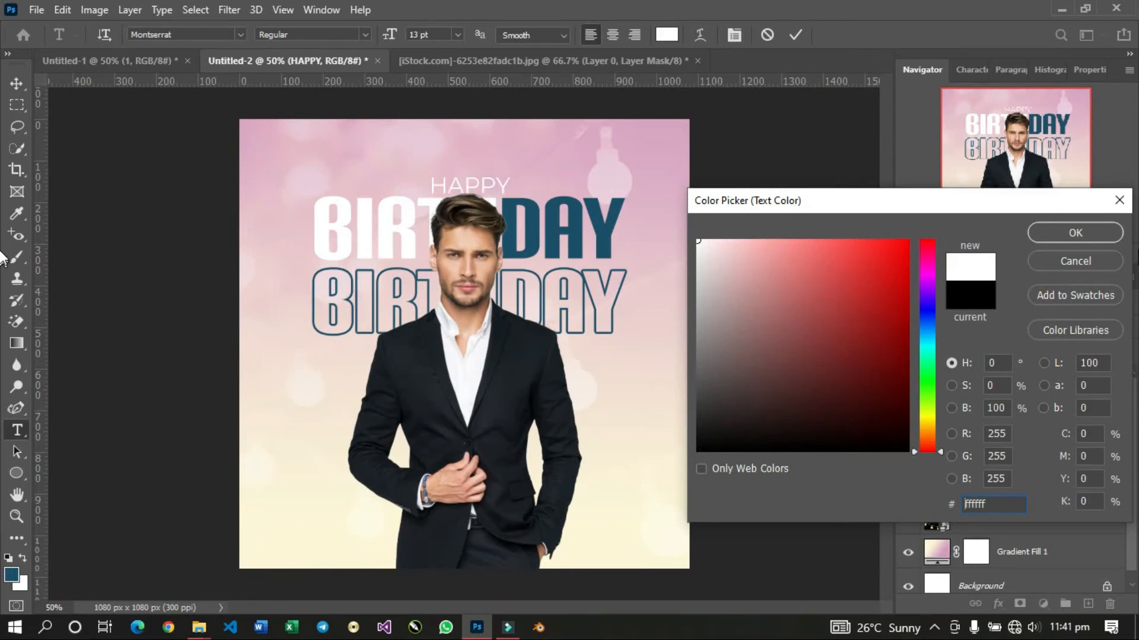
pyautogui.click(1075, 233)
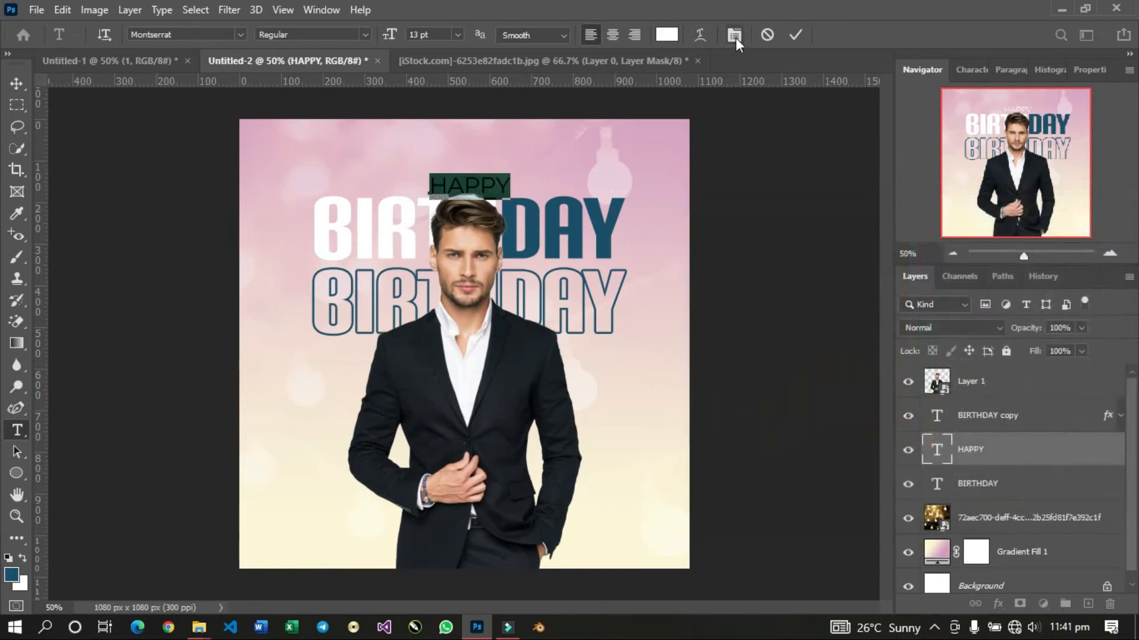
pyautogui.click(791, 36)
# Centre the HAPPY, BIRTHDAY copy and BIRTHDAY text layers horizontally on the canvas, and clear the selection.
pyautogui.press('v')
pyautogui.hotkey('ctrl', 'a')
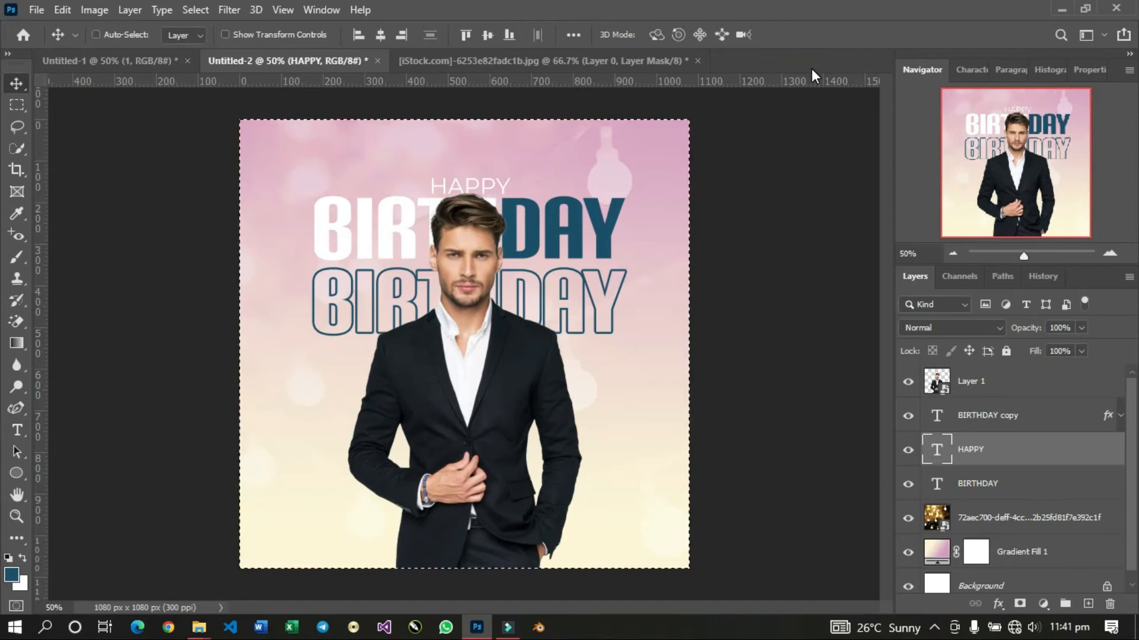
pyautogui.click(379, 33)
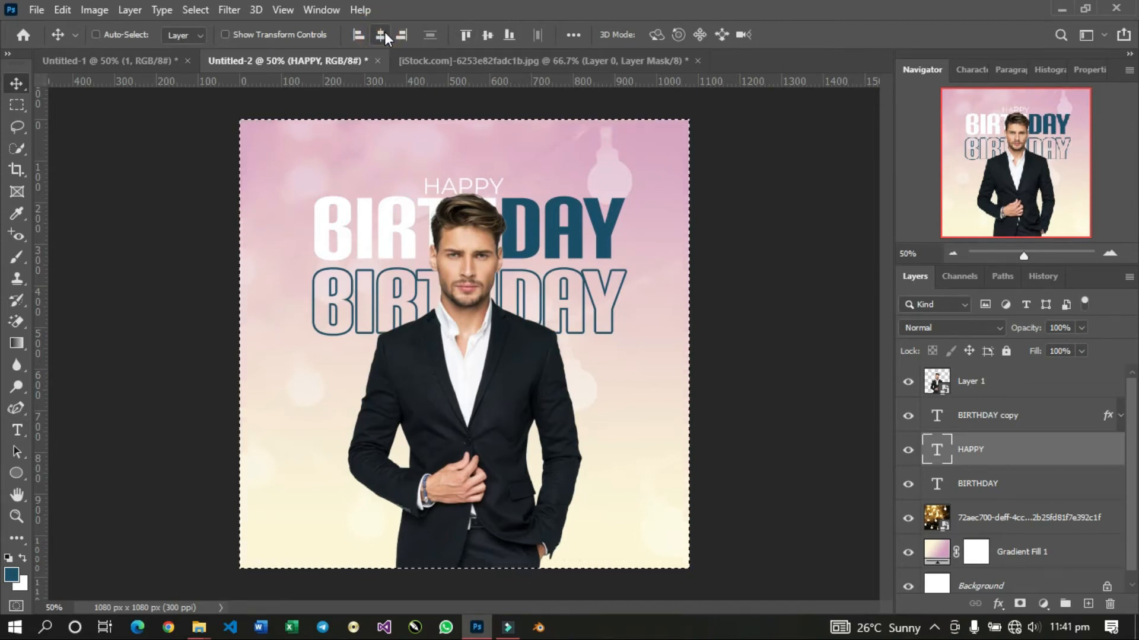
pyautogui.click(963, 418)
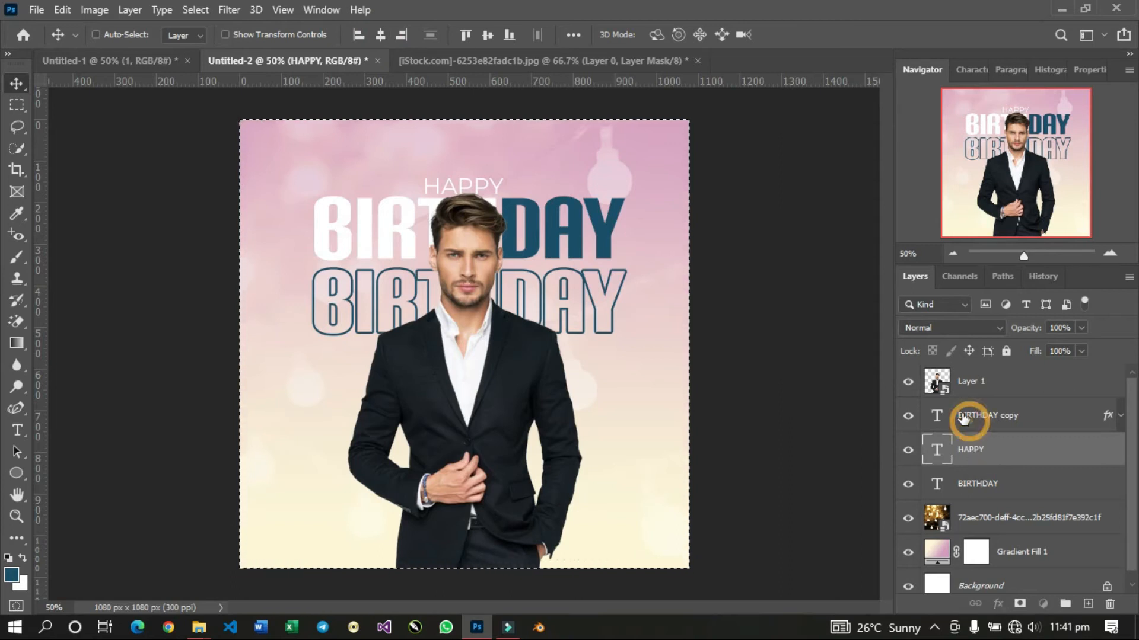
pyautogui.click(381, 33)
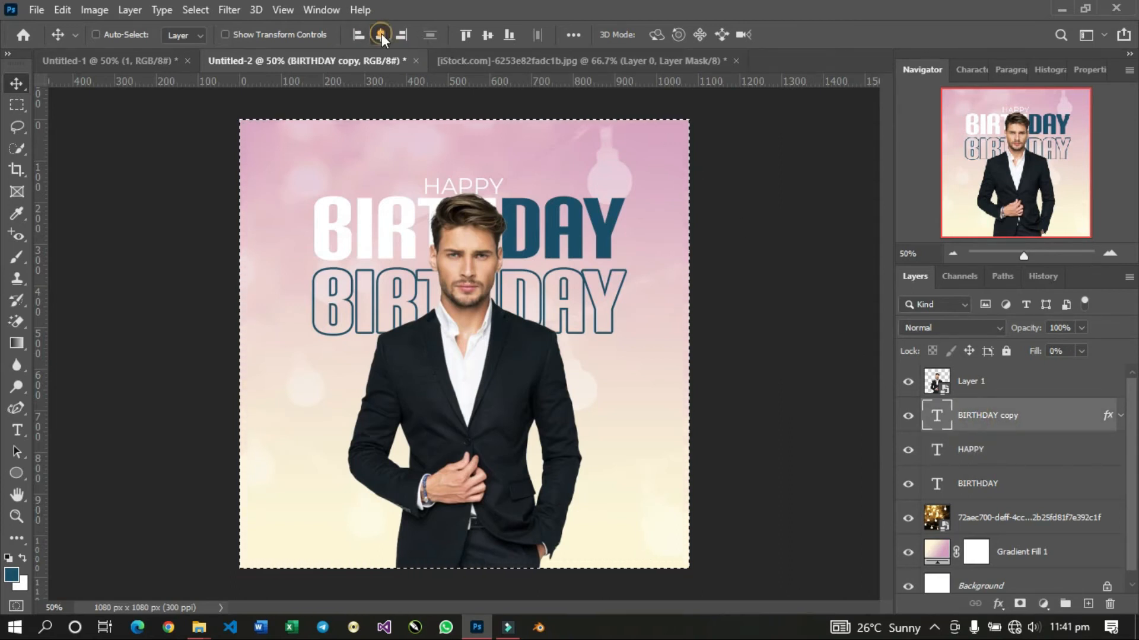
pyautogui.click(963, 484)
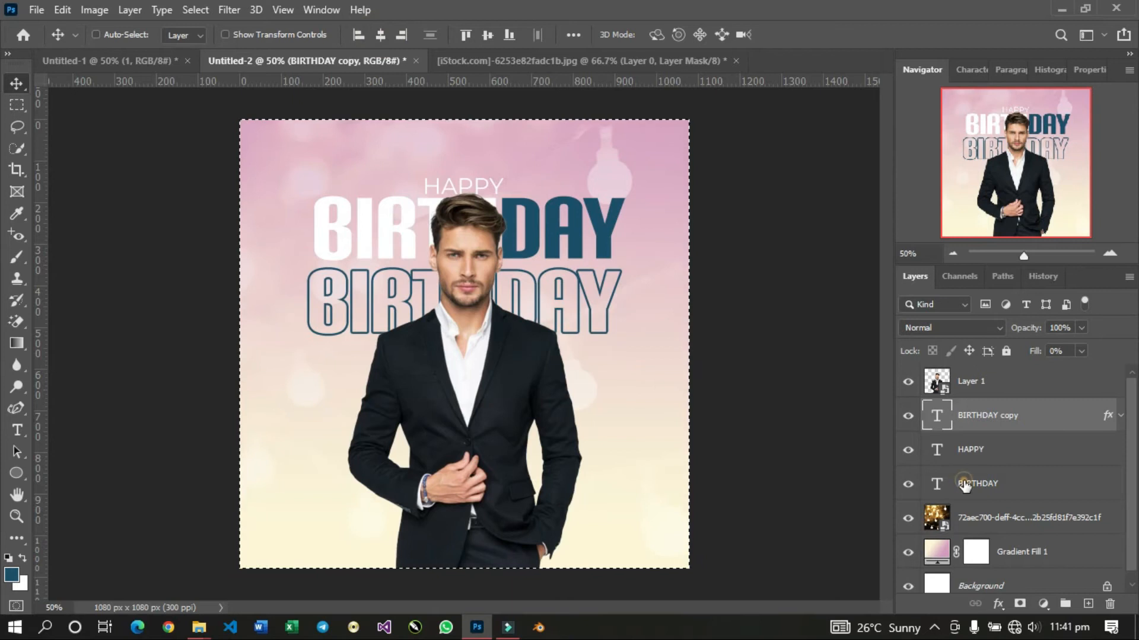
pyautogui.click(375, 33)
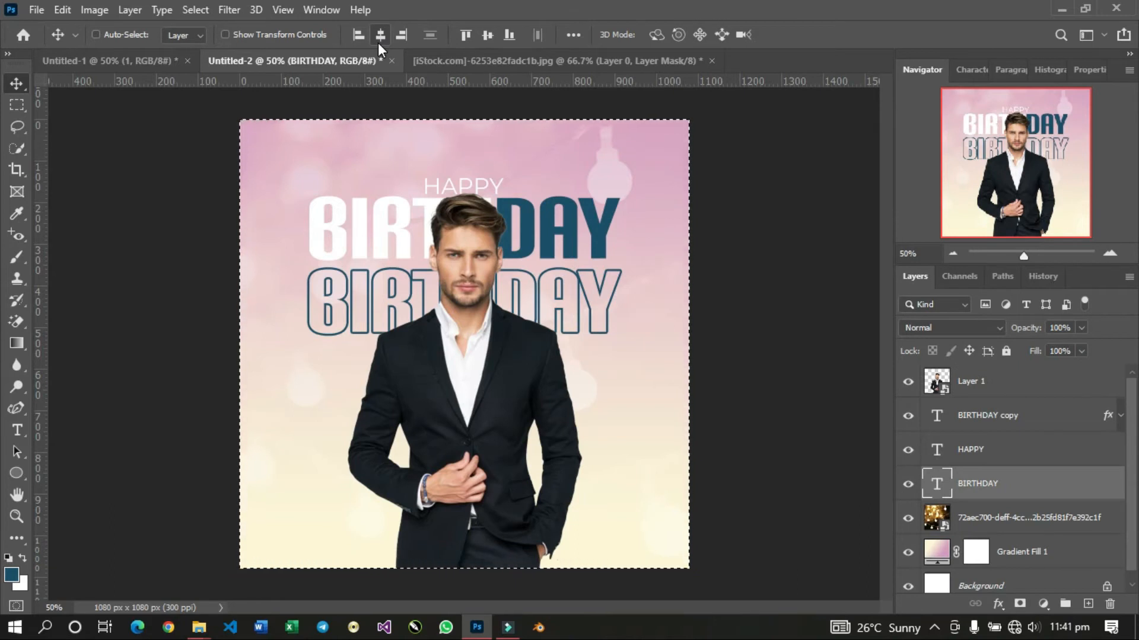
pyautogui.hotkey('ctrl', 'd')
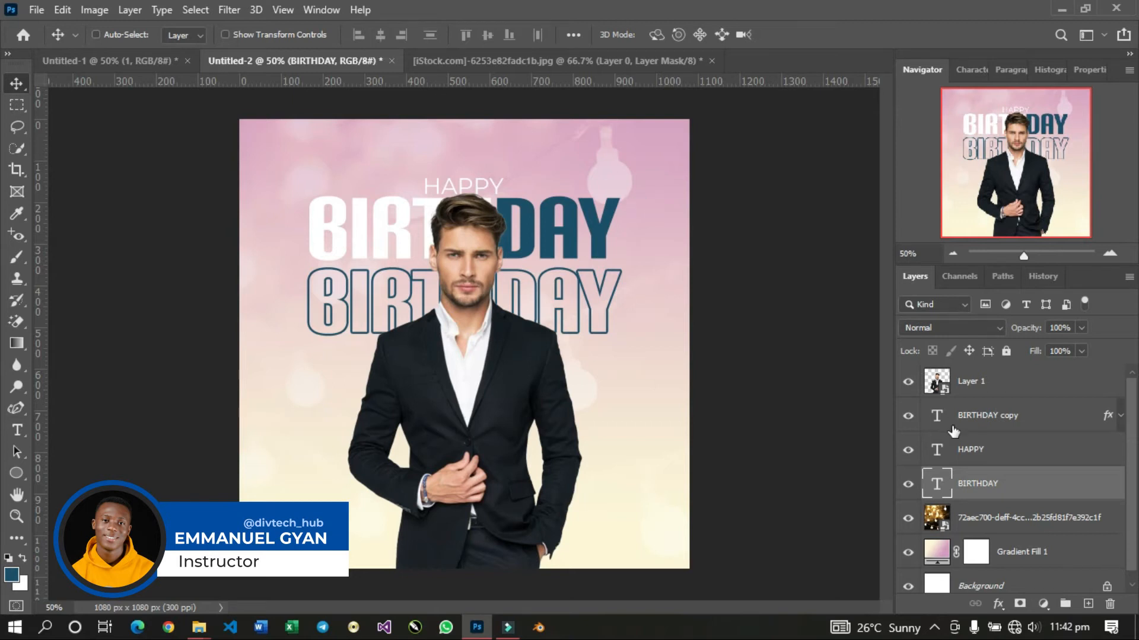
# Open the Camera Raw filter on the man's Layer 1 and set Exposure to +0.35 and Contrast to +26.
pyautogui.click(967, 385)
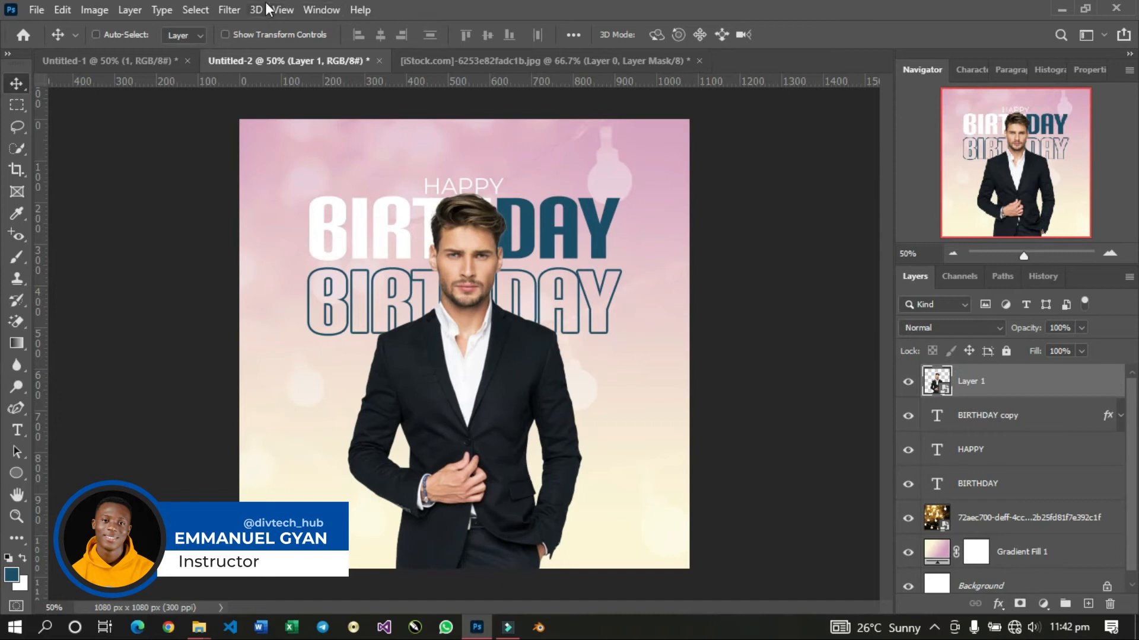
pyautogui.click(226, 10)
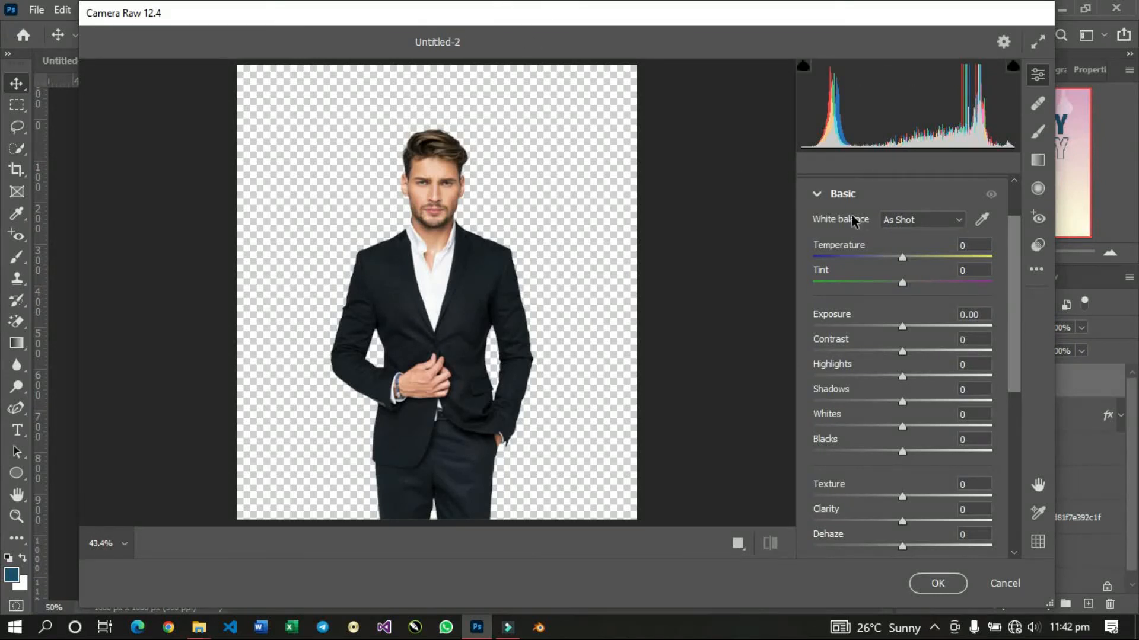
pyautogui.scroll(-3, 885, 482)
pyautogui.scroll(4, 885, 482)
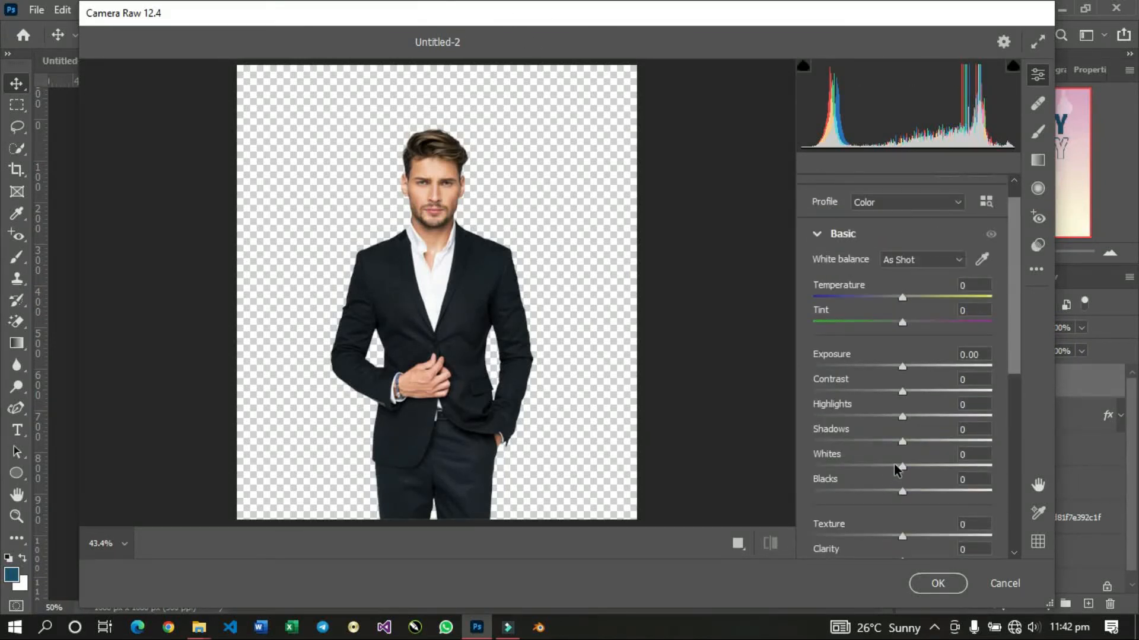
pyautogui.scroll(1, 894, 465)
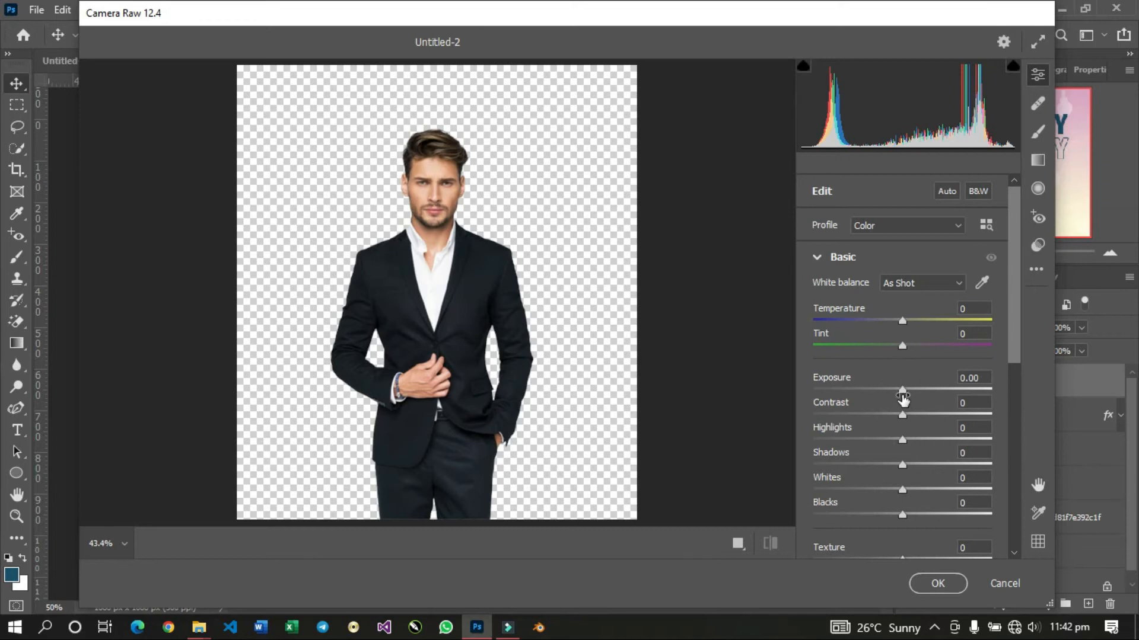
pyautogui.moveTo(902, 390); pyautogui.dragTo(909, 392)
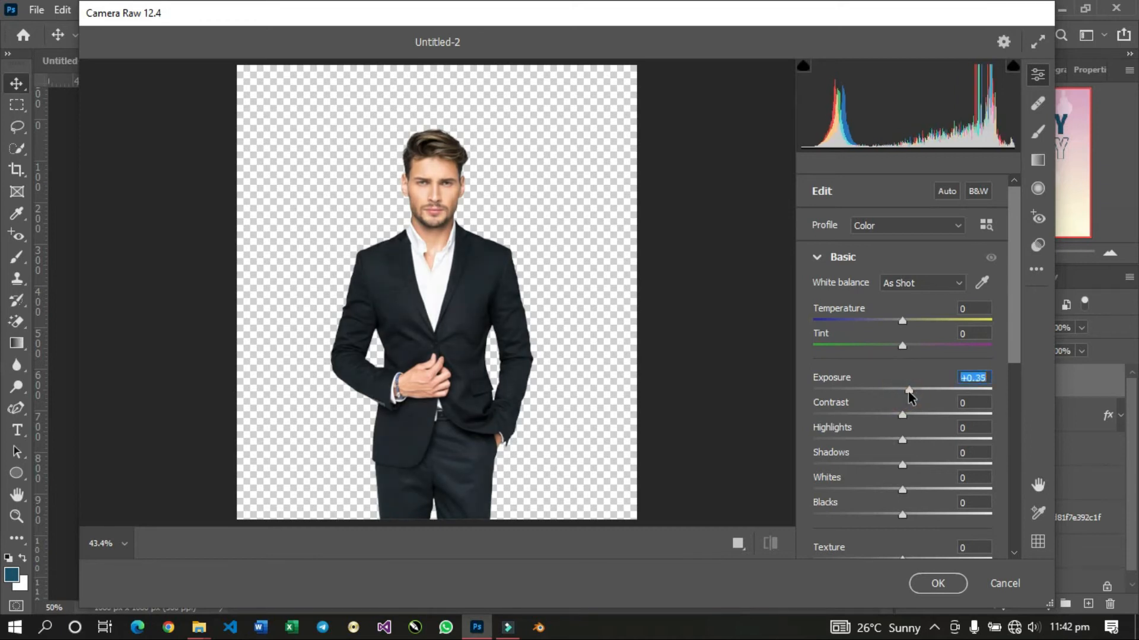
pyautogui.moveTo(902, 414); pyautogui.dragTo(931, 421)
# Set the man's Clarity to +33 and Shadows to +11, raise Saturation, apply the filter, and collapse its Smart Filters list.
pyautogui.scroll(-5, 889, 437)
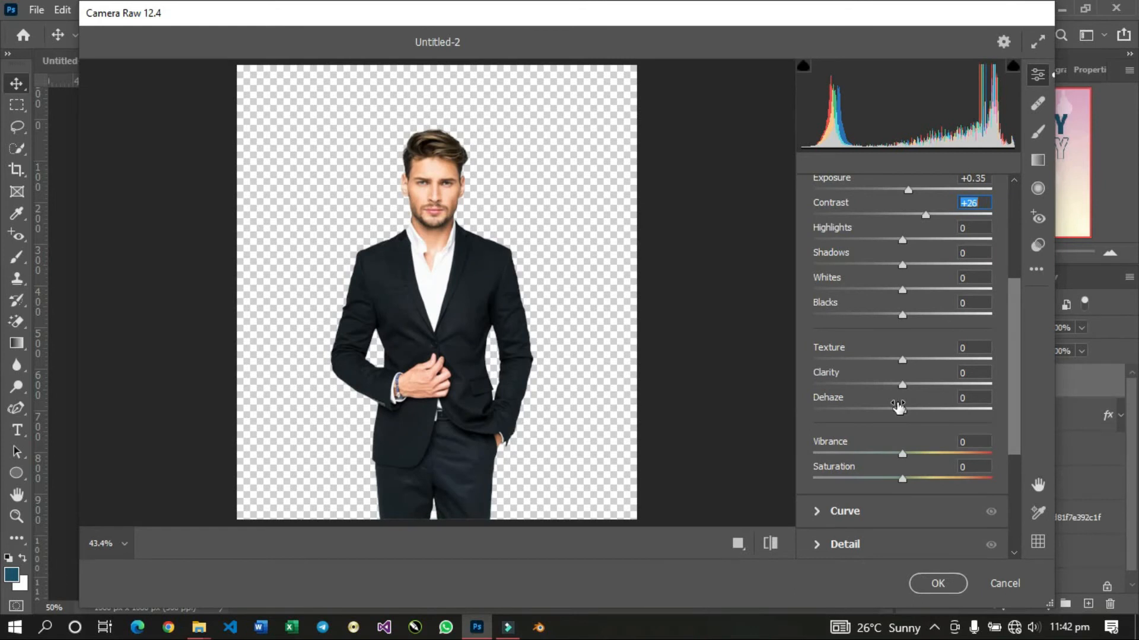
pyautogui.moveTo(902, 389); pyautogui.dragTo(932, 387)
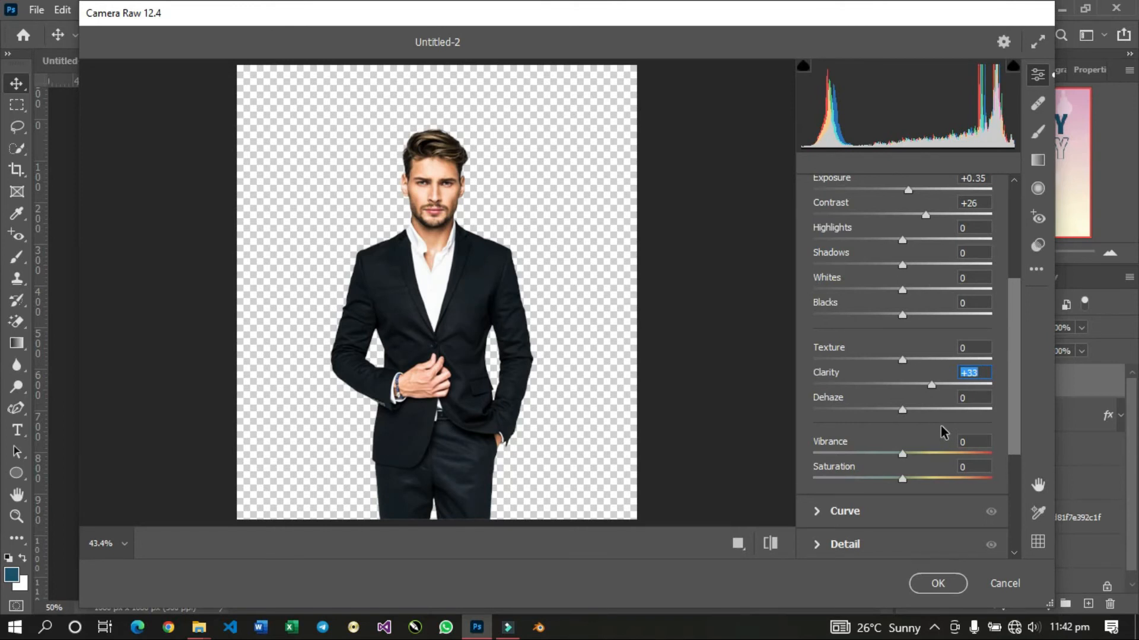
pyautogui.click(902, 267)
pyautogui.moveTo(902, 268); pyautogui.dragTo(912, 268)
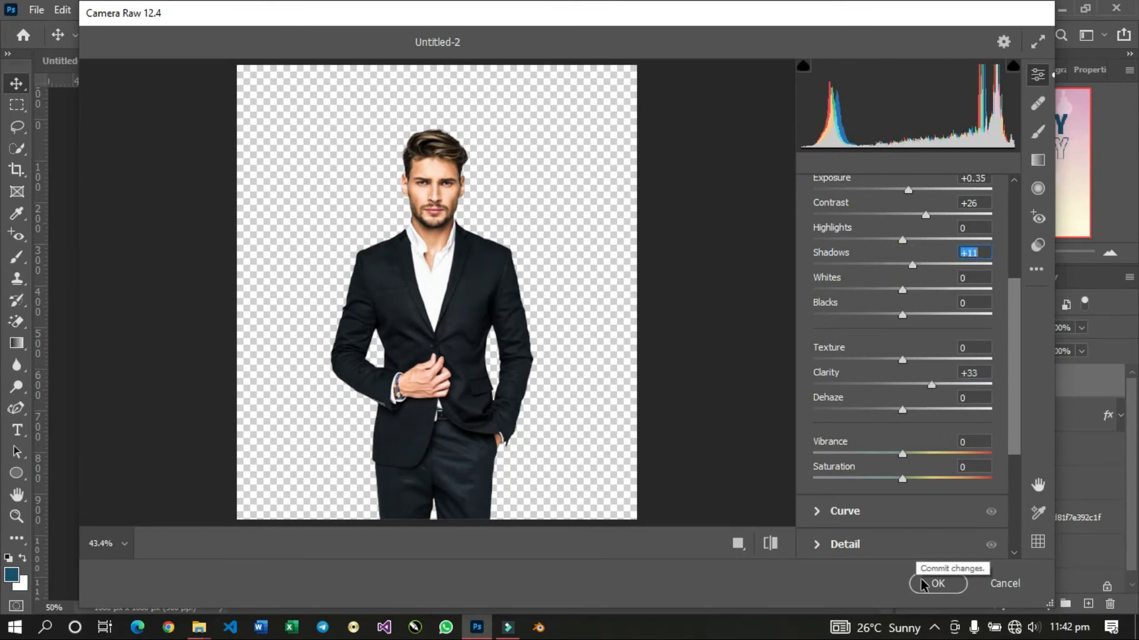
pyautogui.moveTo(901, 479); pyautogui.dragTo(927, 478)
pyautogui.click(948, 587)
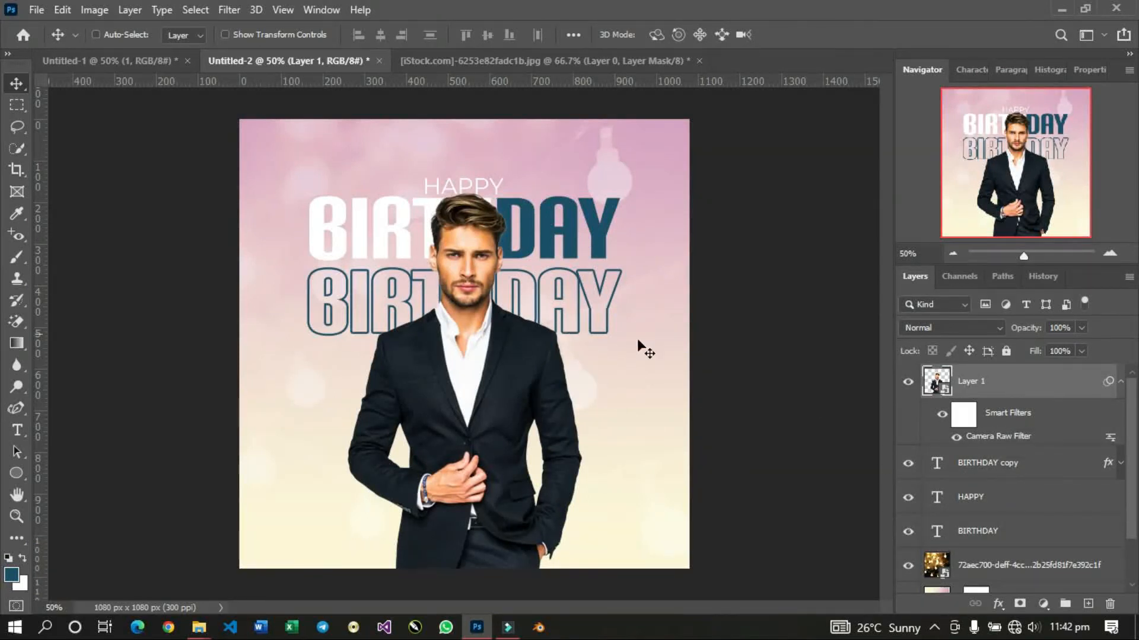
pyautogui.click(1119, 383)
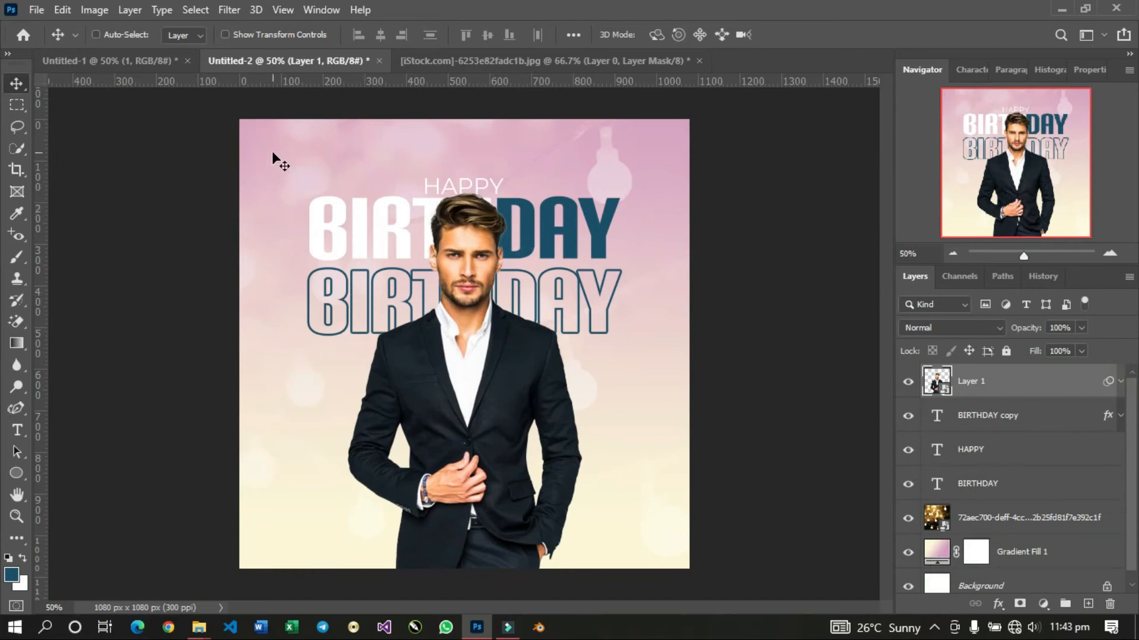
# Duplicate the string-light and Gradient Fill 1 layers, convert the copies to one smart object, and place it above Layer 1.
pyautogui.click(989, 514)
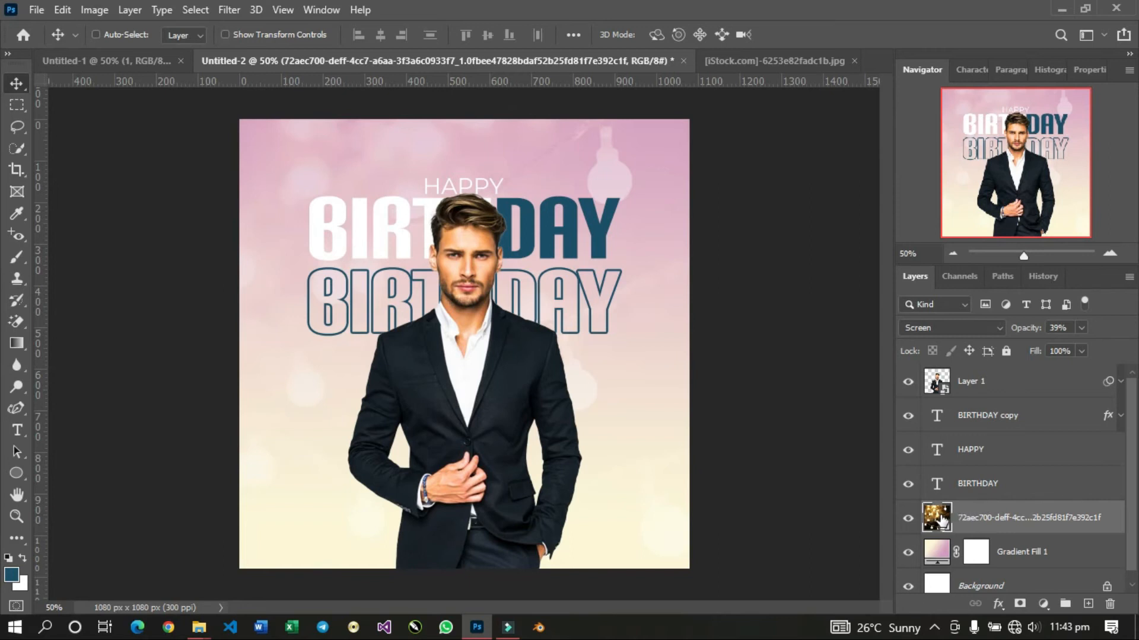
pyautogui.keyDown('ctrl'); pyautogui.click(1010, 550); pyautogui.keyUp('ctrl')
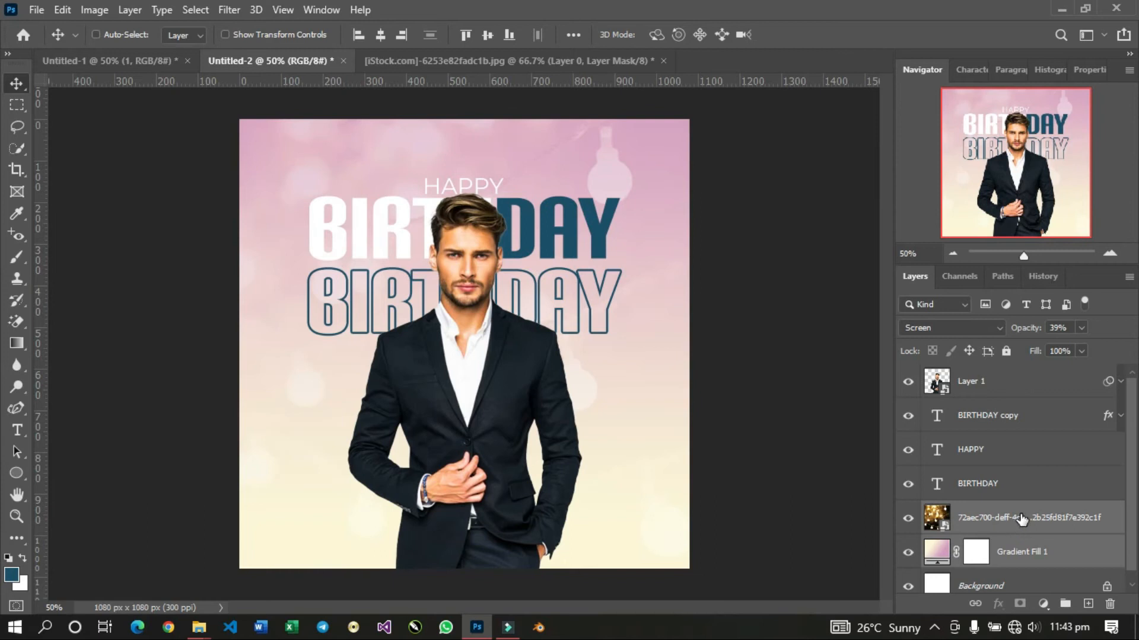
pyautogui.hotkey('ctrl', 'j')
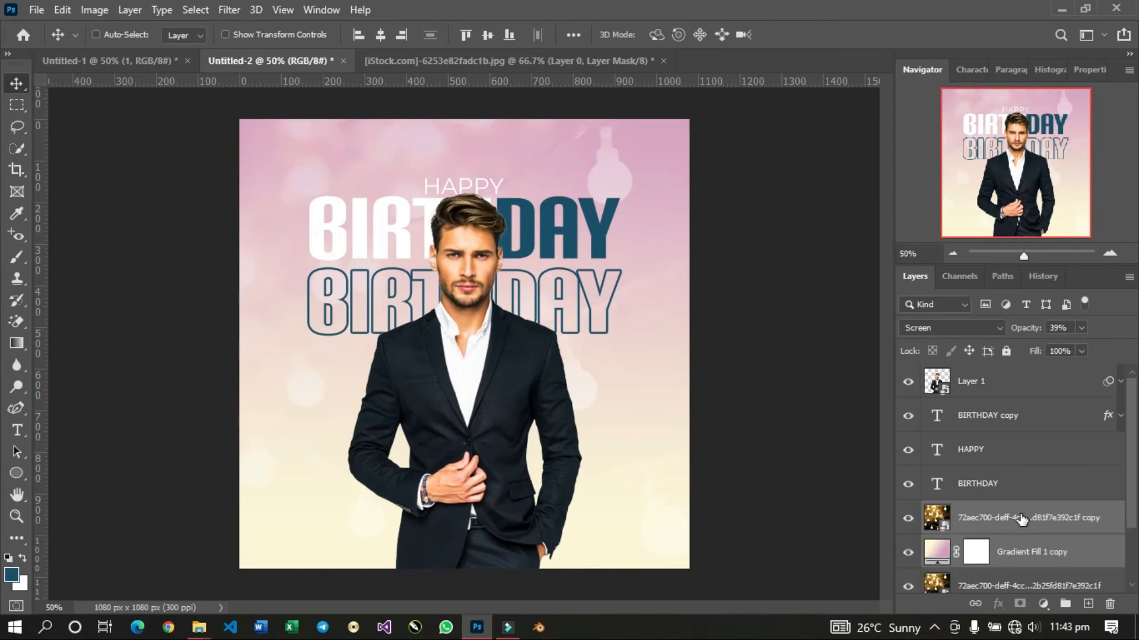
pyautogui.rightClick(1024, 518)
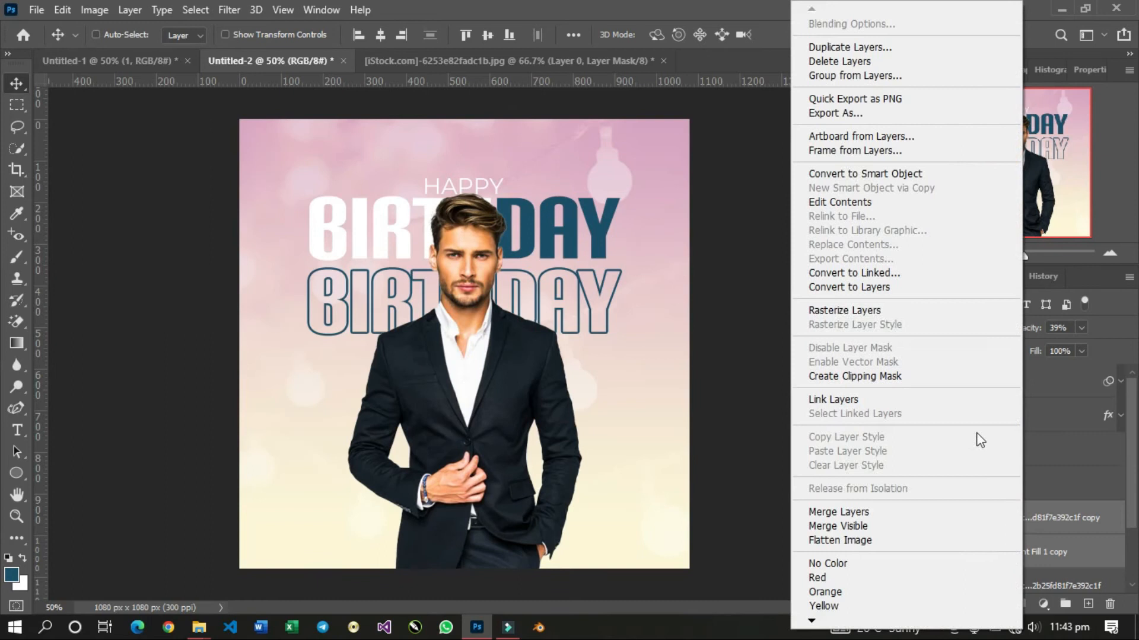
pyautogui.click(850, 174)
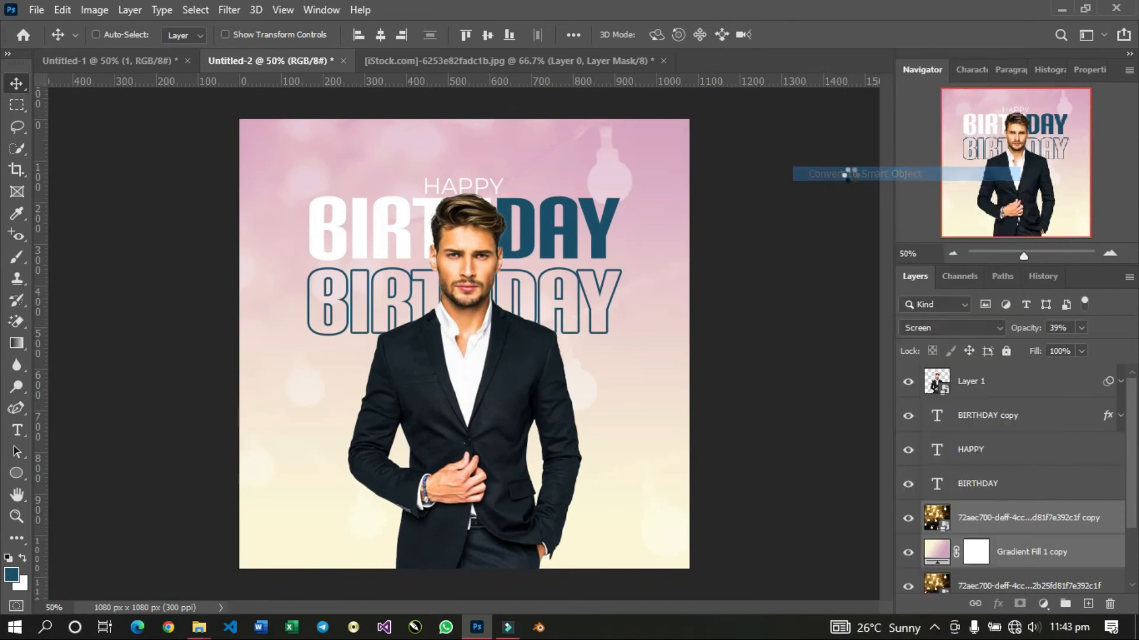
pyautogui.moveTo(971, 510); pyautogui.dragTo(956, 372)
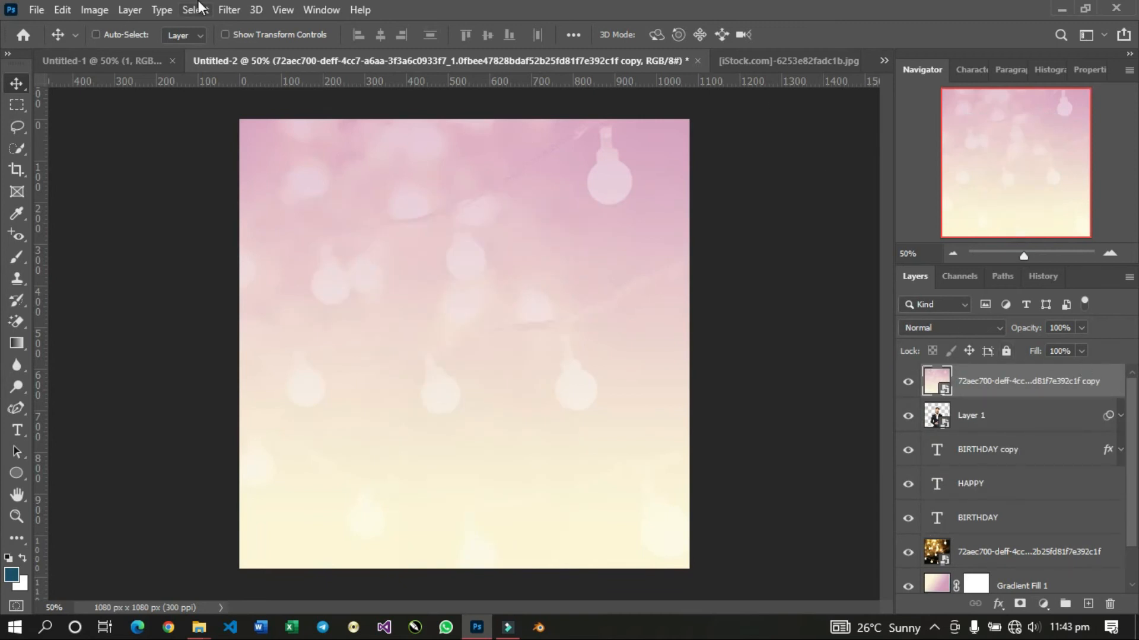
# Apply a Gaussian Blur of about 89 pixels to the background copy and collapse its filter list.
pyautogui.click(226, 8)
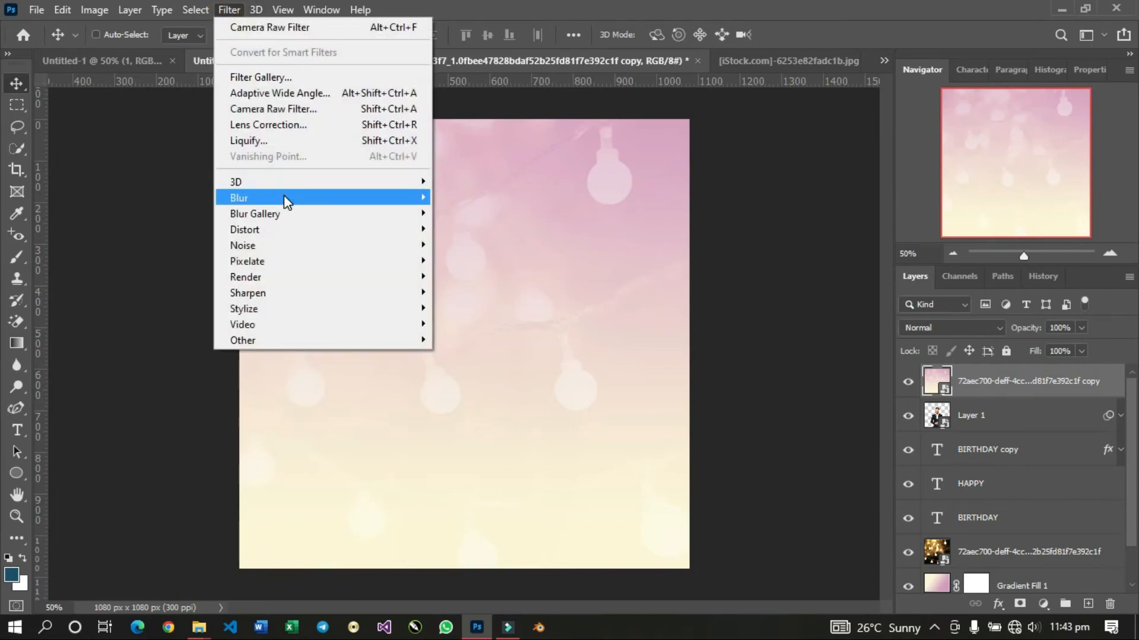
pyautogui.moveTo(287, 196)
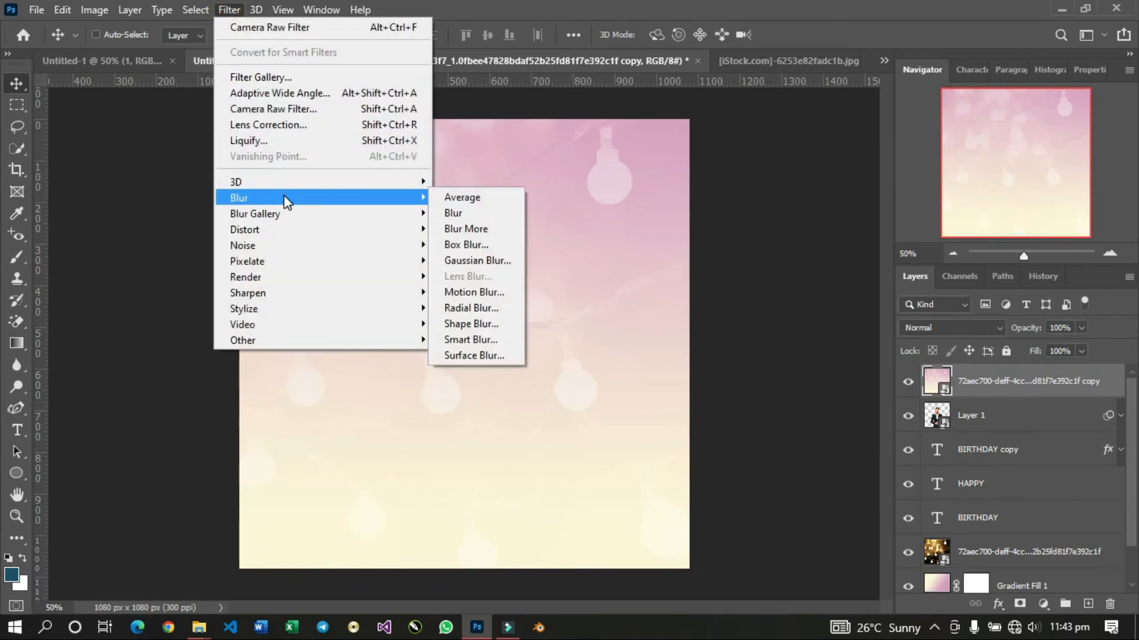
pyautogui.click(474, 261)
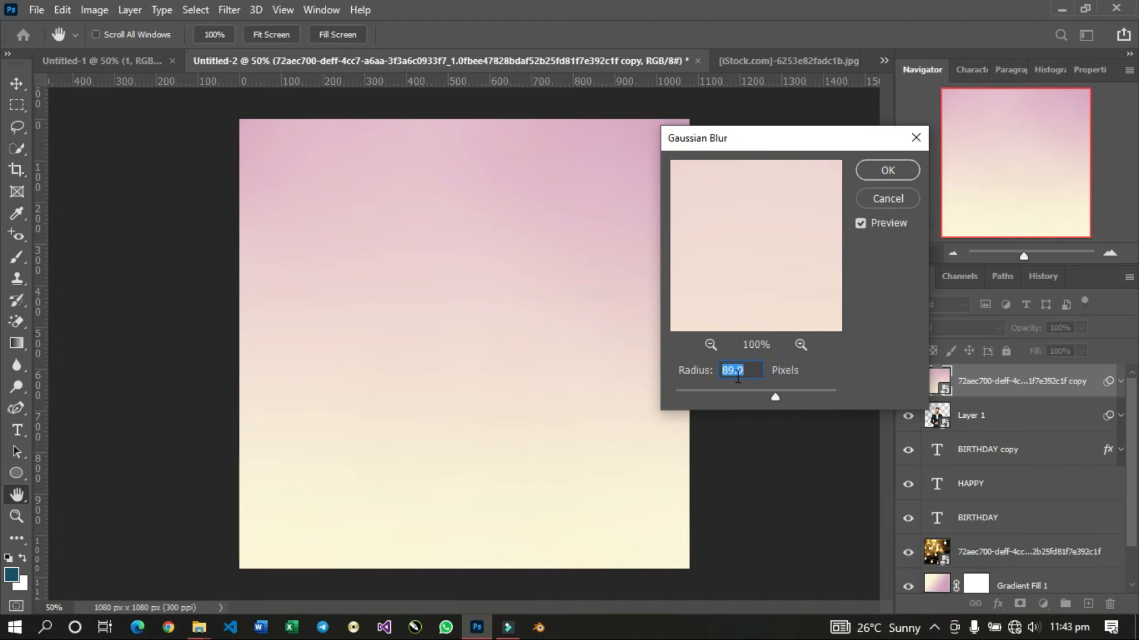
pyautogui.click(880, 174)
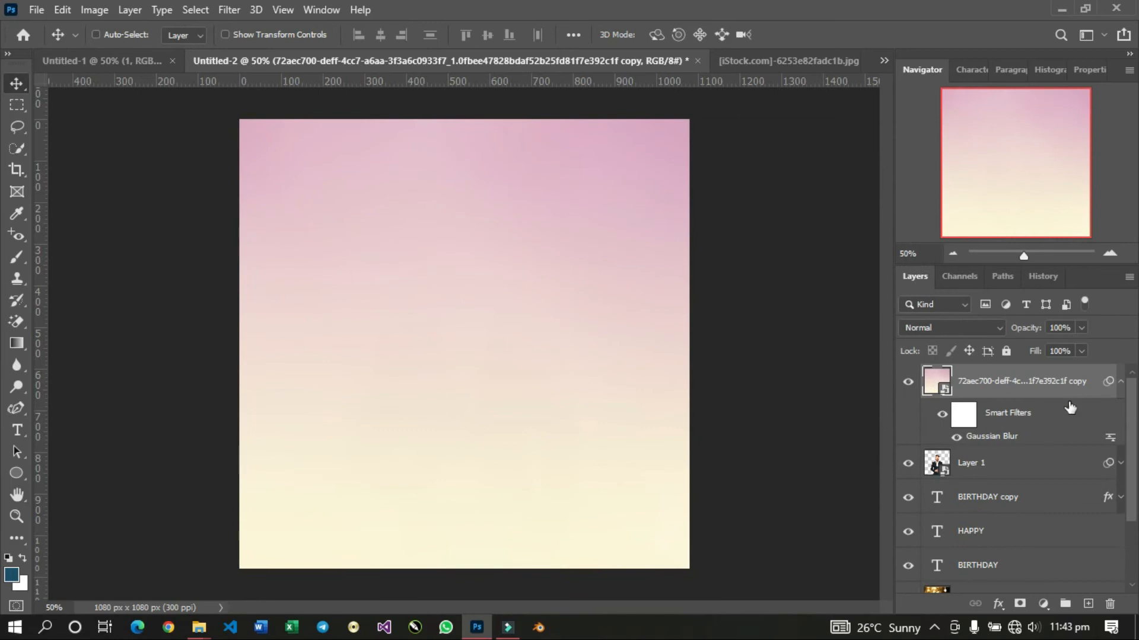
pyautogui.click(1120, 381)
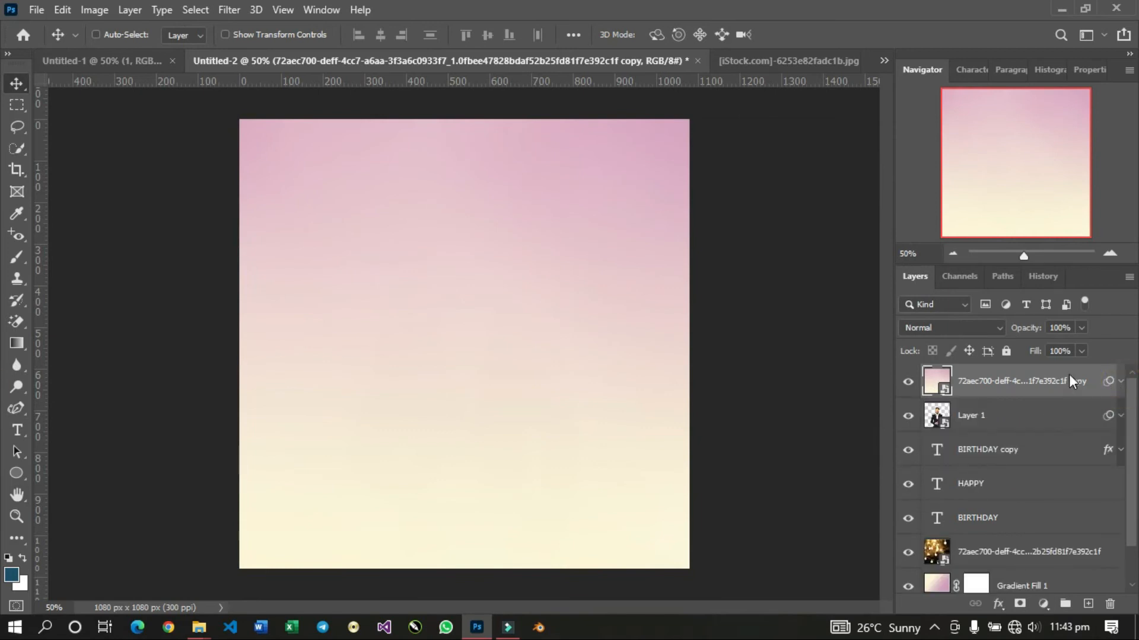
# Clip the blurred background copy to the man's layer and set its blend mode to Color.
pyautogui.rightClick(1069, 375)
pyautogui.click(1004, 374)
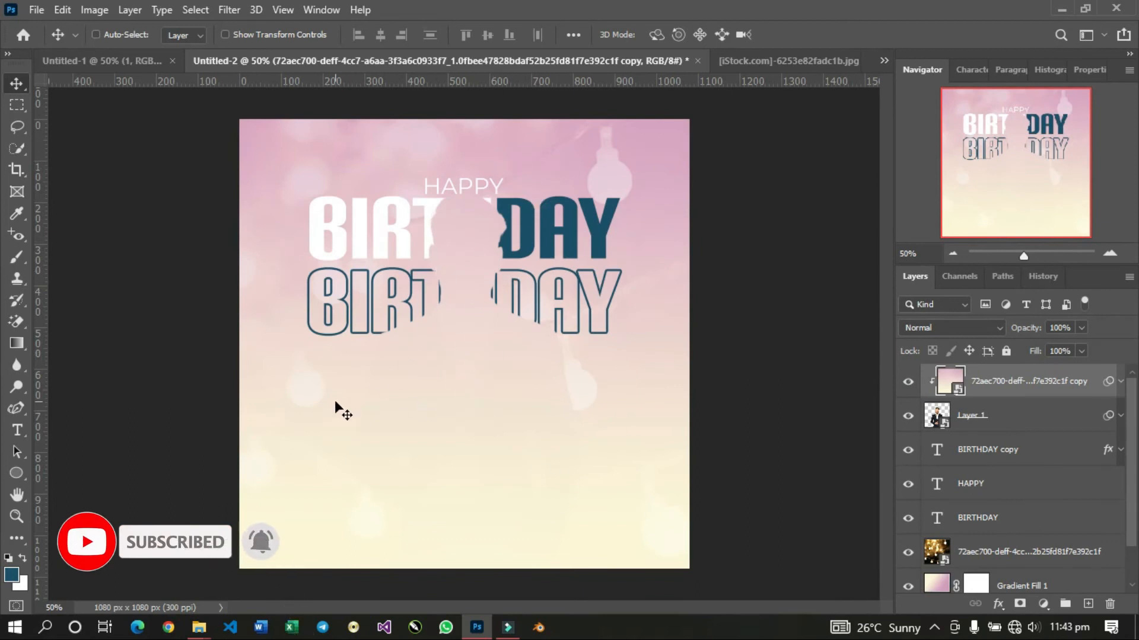
pyautogui.click(984, 326)
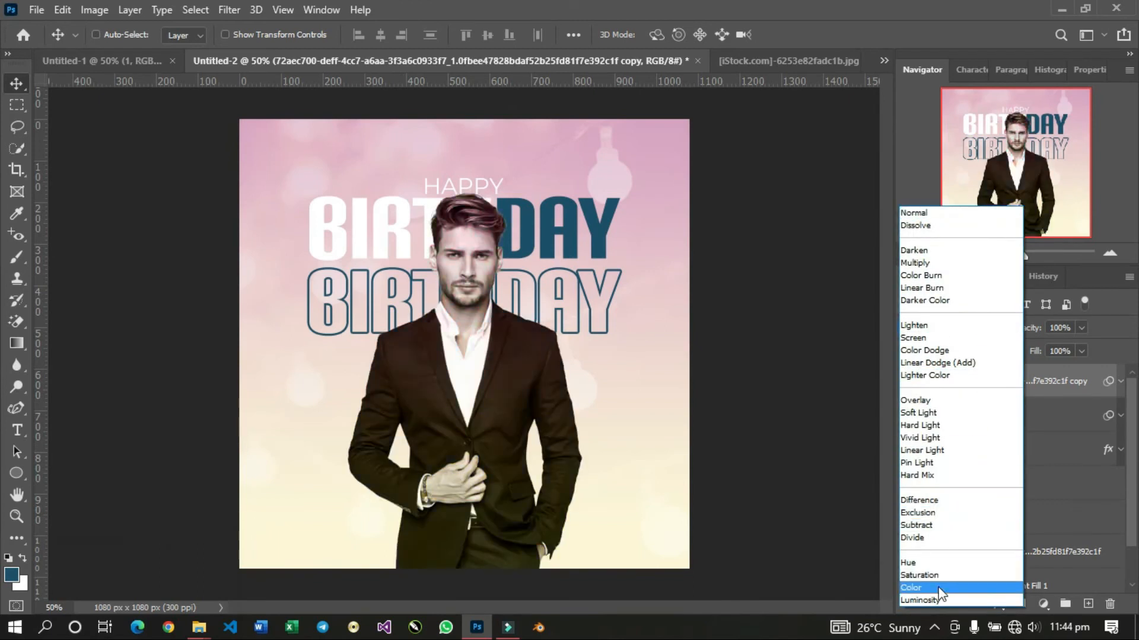
pyautogui.click(939, 588)
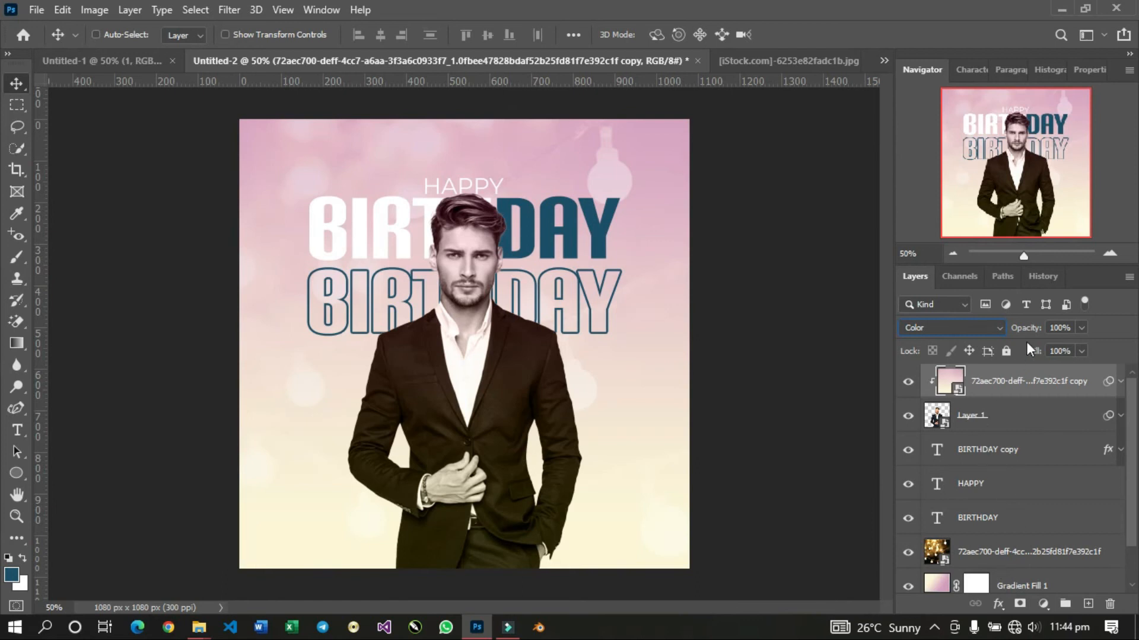
# Try a lower opacity on the clipped colour overlay and return it to 100%.
pyautogui.moveTo(1029, 333); pyautogui.dragTo(991, 333)
pyautogui.click(1033, 332)
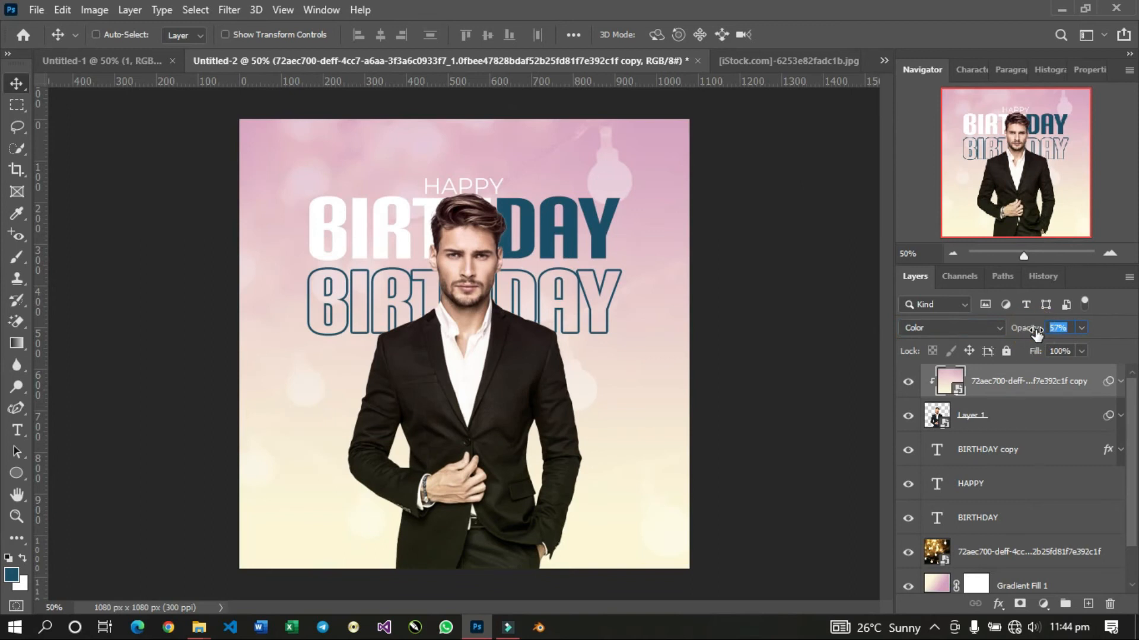
pyautogui.moveTo(1035, 332); pyautogui.dragTo(1117, 350)
# Add a layer mask to the clipped colour overlay.
pyautogui.click(1019, 604)
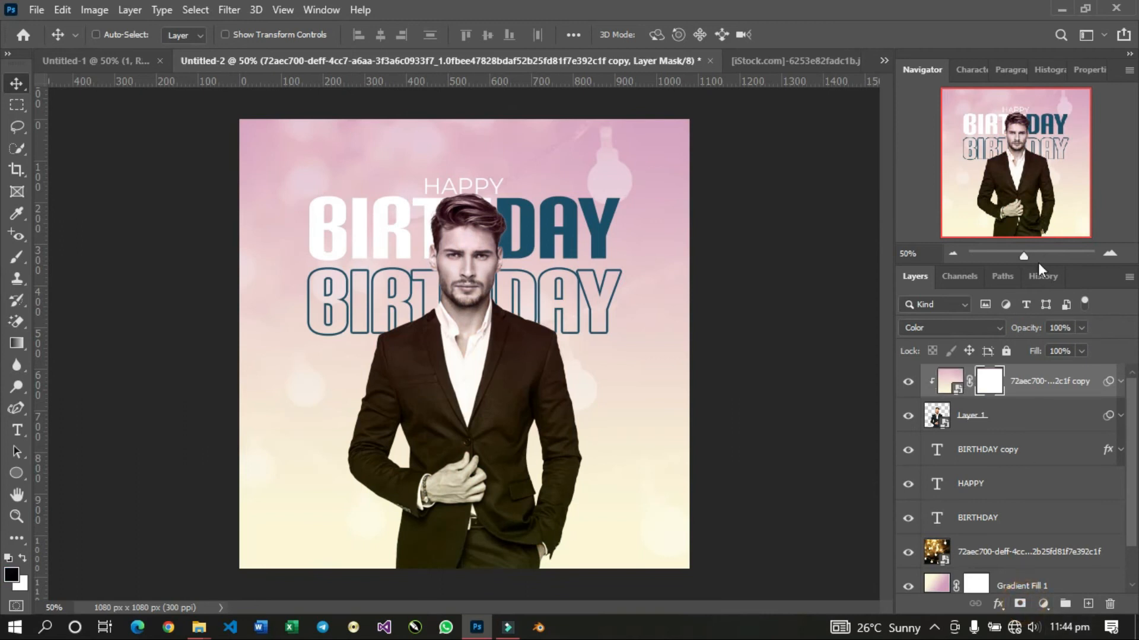
# Try masking the colour overlay off the man's face and shirt with a soft black brush.
pyautogui.click(16, 258)
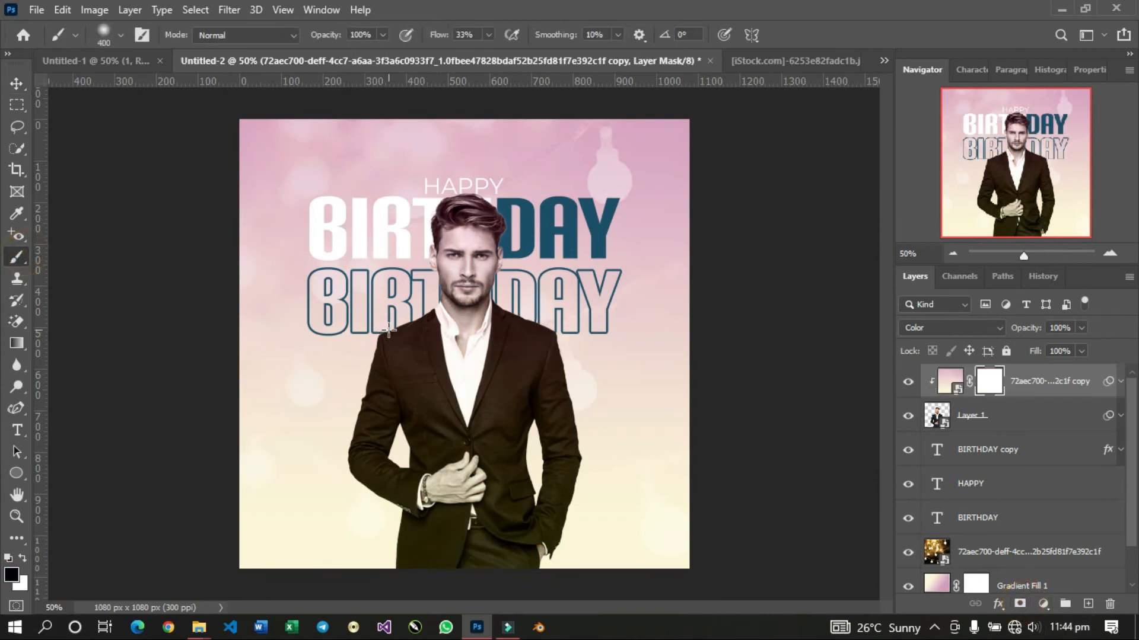
pyautogui.press('[')
pyautogui.press('[')
pyautogui.press('[')
pyautogui.press('[')
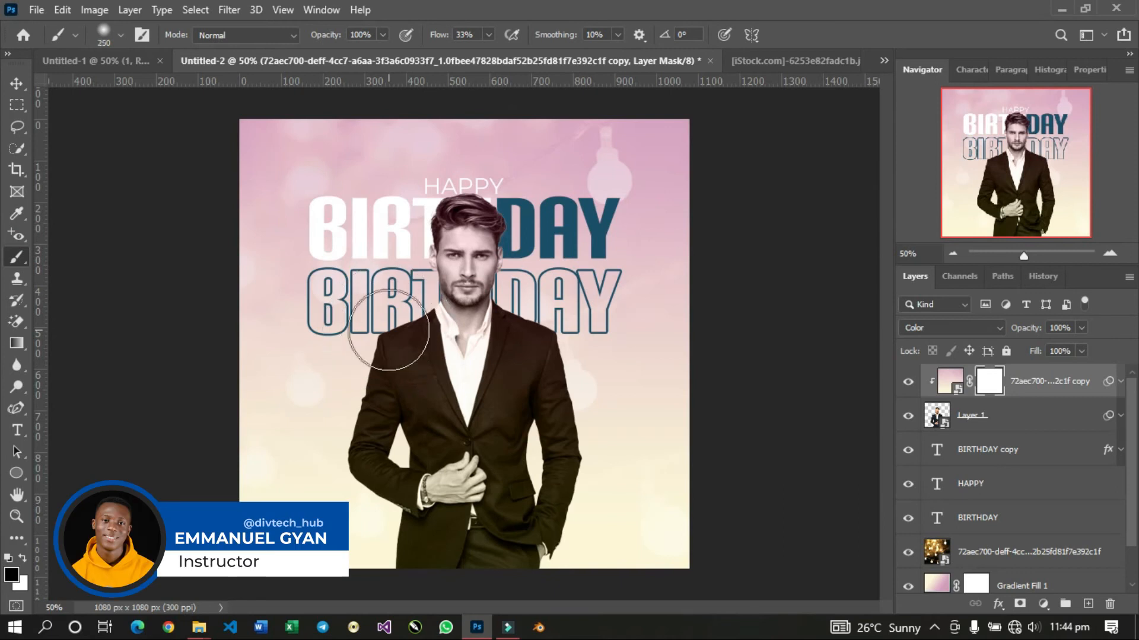
pyautogui.click(500, 296)
pyautogui.moveTo(493, 288)
pyautogui.mouseDown()
pyautogui.moveTo(477, 308)
pyautogui.moveTo(478, 231)
pyautogui.moveTo(457, 265)
pyautogui.moveTo(463, 285)
pyautogui.moveTo(474, 276)
pyautogui.moveTo(476, 334)
pyautogui.moveTo(467, 225)
pyautogui.moveTo(454, 242)
pyautogui.moveTo(465, 349)
pyautogui.moveTo(469, 338)
pyautogui.moveTo(460, 393)
pyautogui.moveTo(468, 368)
pyautogui.moveTo(452, 421)
pyautogui.moveTo(471, 271)
pyautogui.moveTo(519, 262)
pyautogui.moveTo(592, 522)
pyautogui.mouseUp()
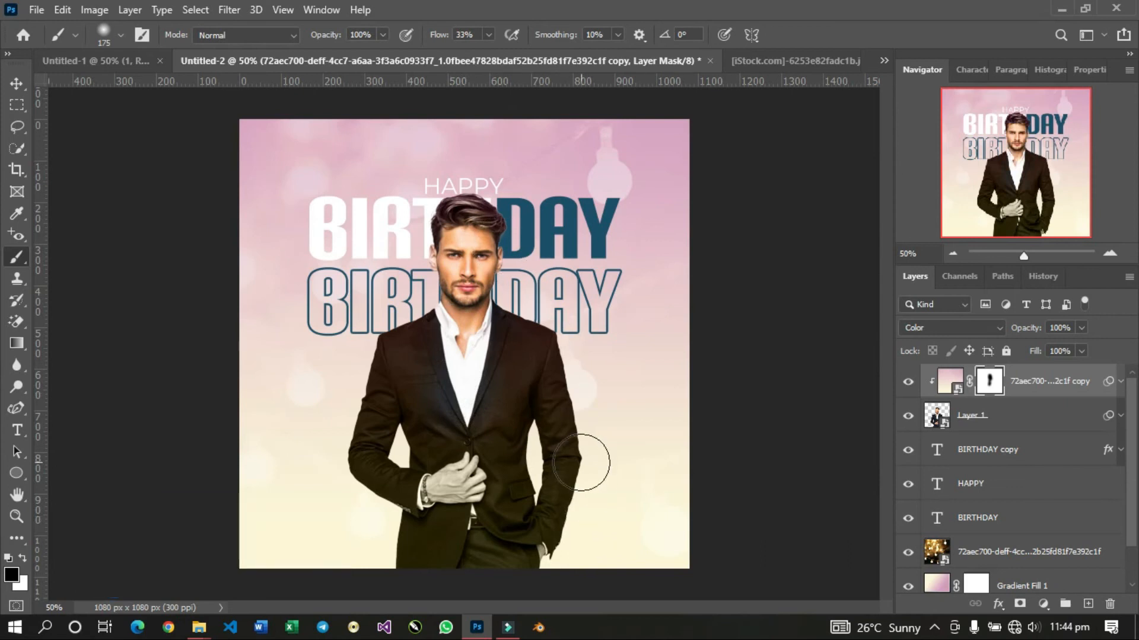
# Try masking the overlay off the jacket and hand with a smaller soft brush, and undo the mask painting.
pyautogui.press('[')
pyautogui.press('[')
pyautogui.press('[')
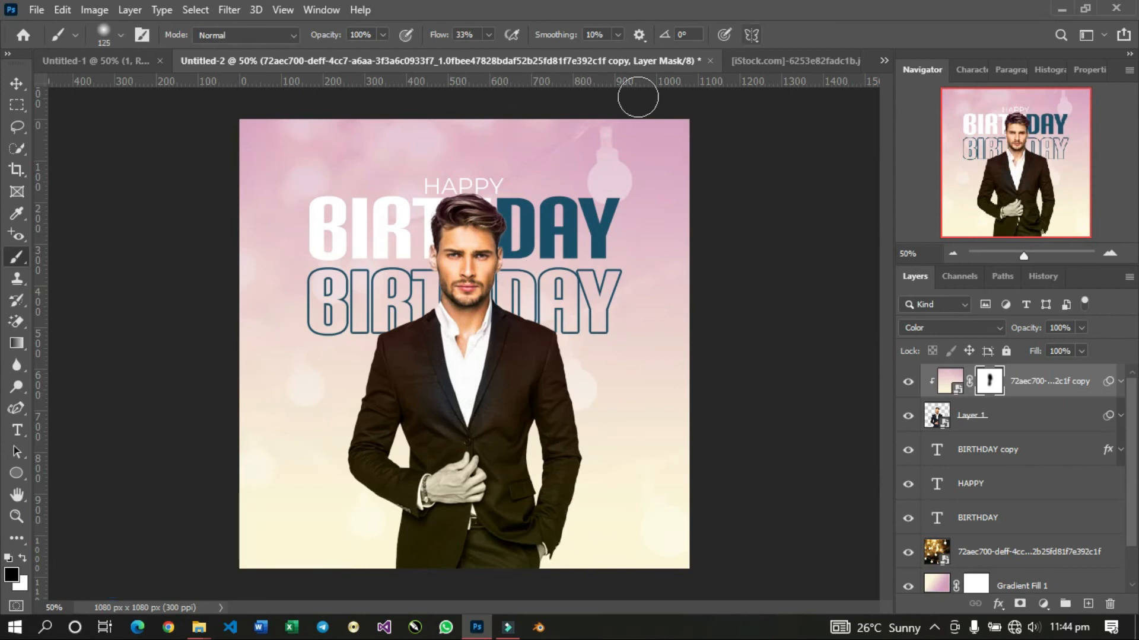
pyautogui.moveTo(503, 404)
pyautogui.mouseDown()
pyautogui.moveTo(455, 429)
pyautogui.moveTo(442, 395)
pyautogui.moveTo(415, 381)
pyautogui.moveTo(436, 332)
pyautogui.moveTo(386, 354)
pyautogui.mouseUp()
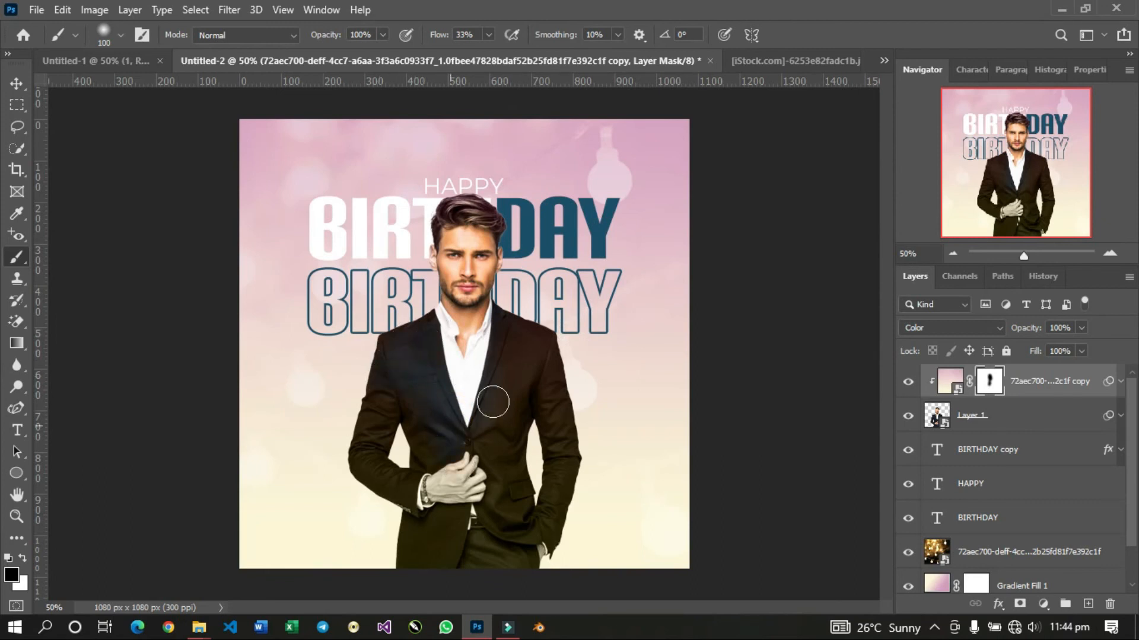
pyautogui.moveTo(460, 450)
pyautogui.mouseDown()
pyautogui.moveTo(446, 501)
pyautogui.moveTo(468, 483)
pyautogui.moveTo(470, 509)
pyautogui.moveTo(440, 499)
pyautogui.mouseUp()
pyautogui.hotkey('ctrl', 'z')
pyautogui.hotkey('ctrl', 'shift', 'z')
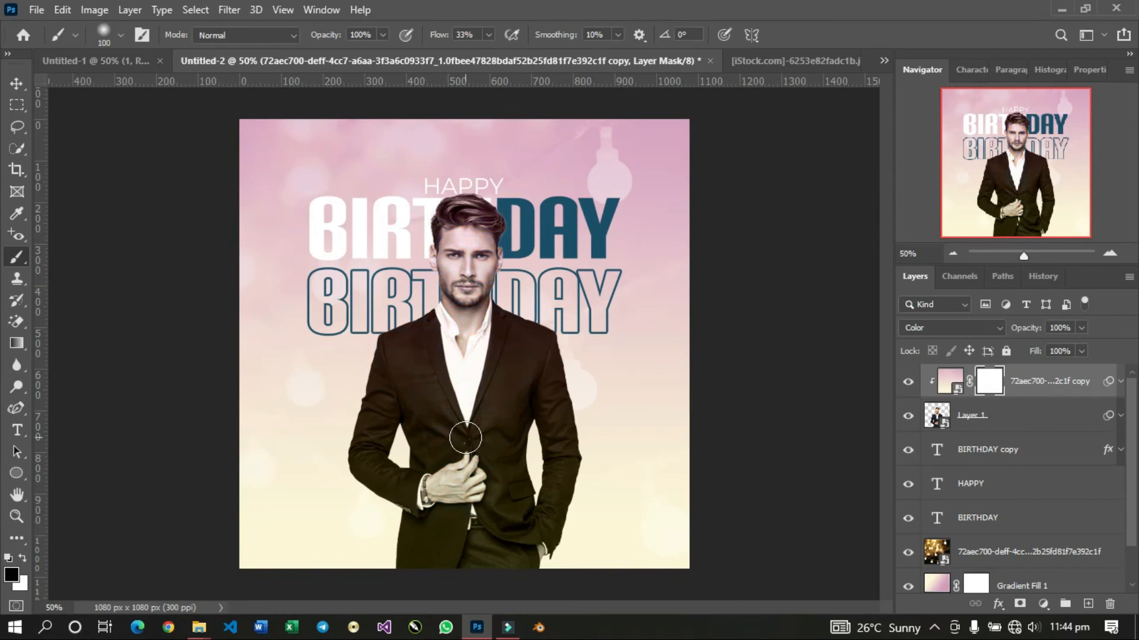
# Set the colour overlay's opacity to 51% and compare the flyer with the Untitled-1 design.
pyautogui.moveTo(1026, 329); pyautogui.dragTo(994, 336)
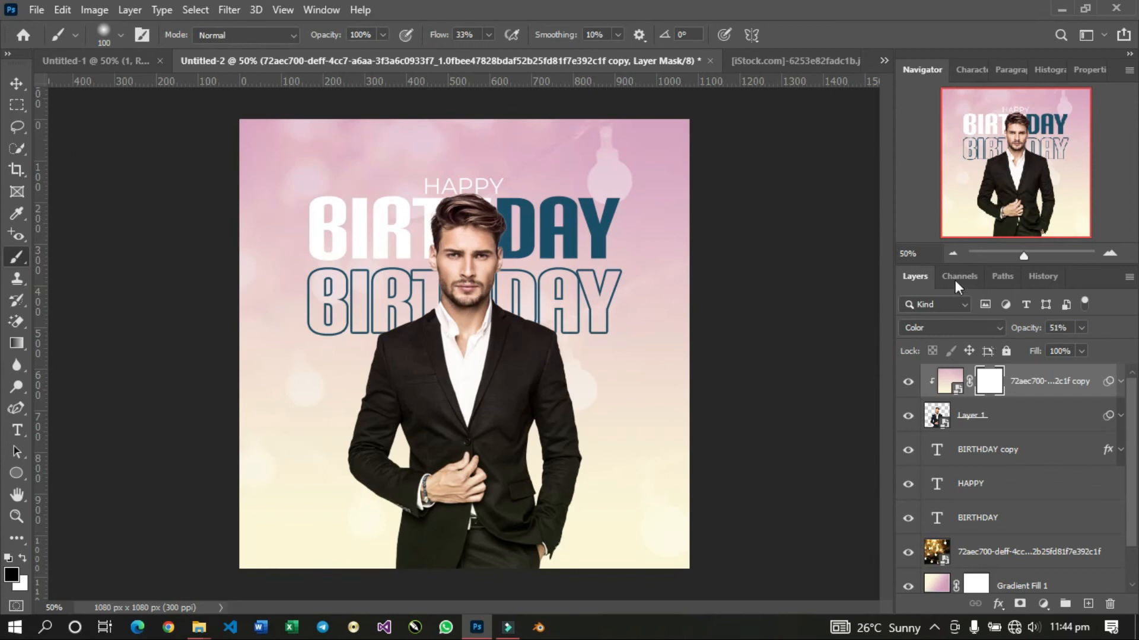
pyautogui.click(83, 53)
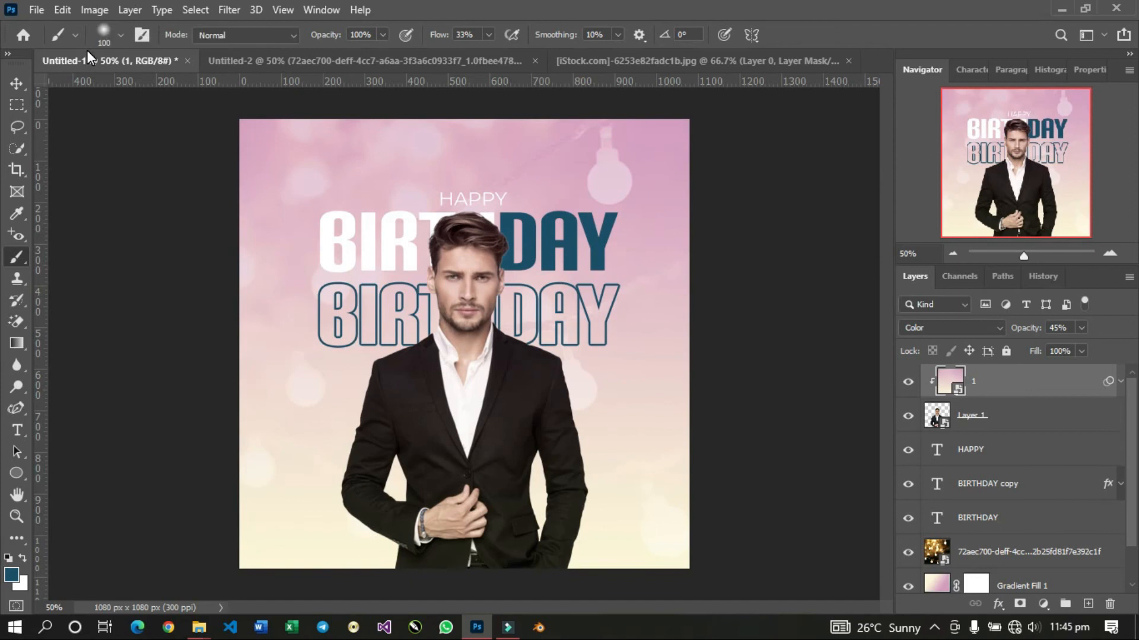
pyautogui.click(373, 62)
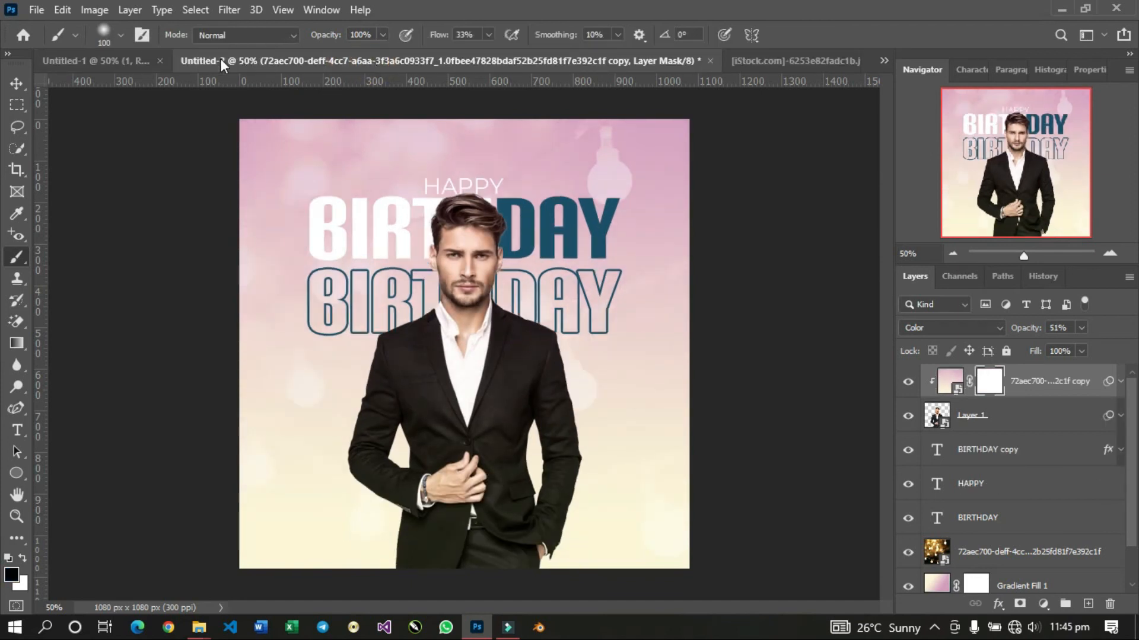
pyautogui.click(96, 62)
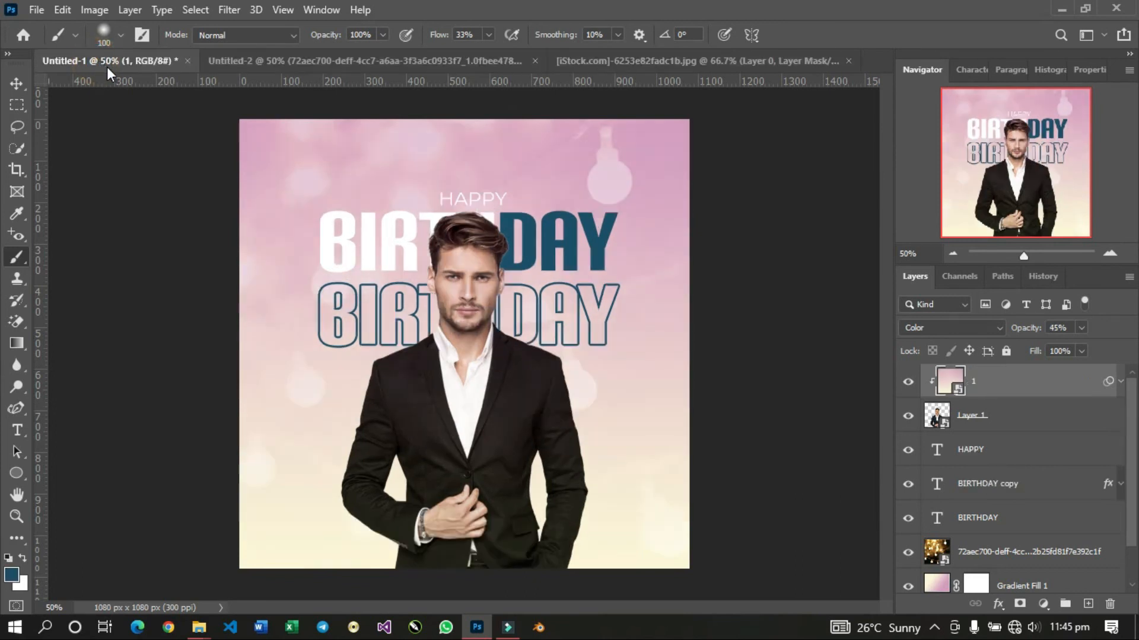